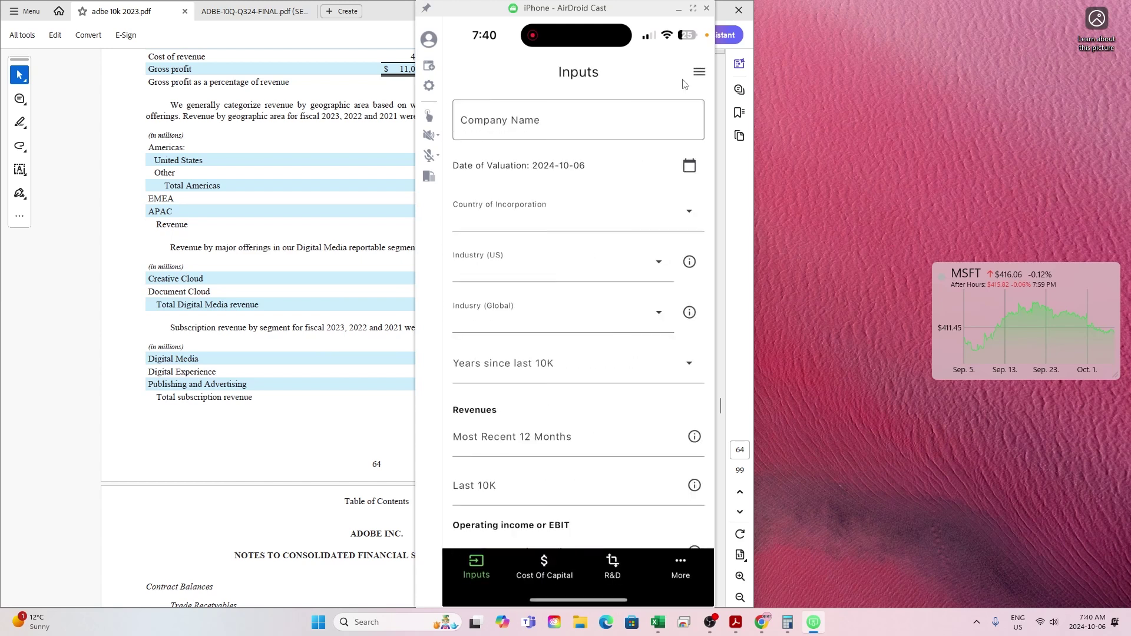
# Widen the 10-K window beside the phone mirror and select ADOBE INC. on its cover page.
pyautogui.moveTo(642, 11); pyautogui.dragTo(1057, 10)
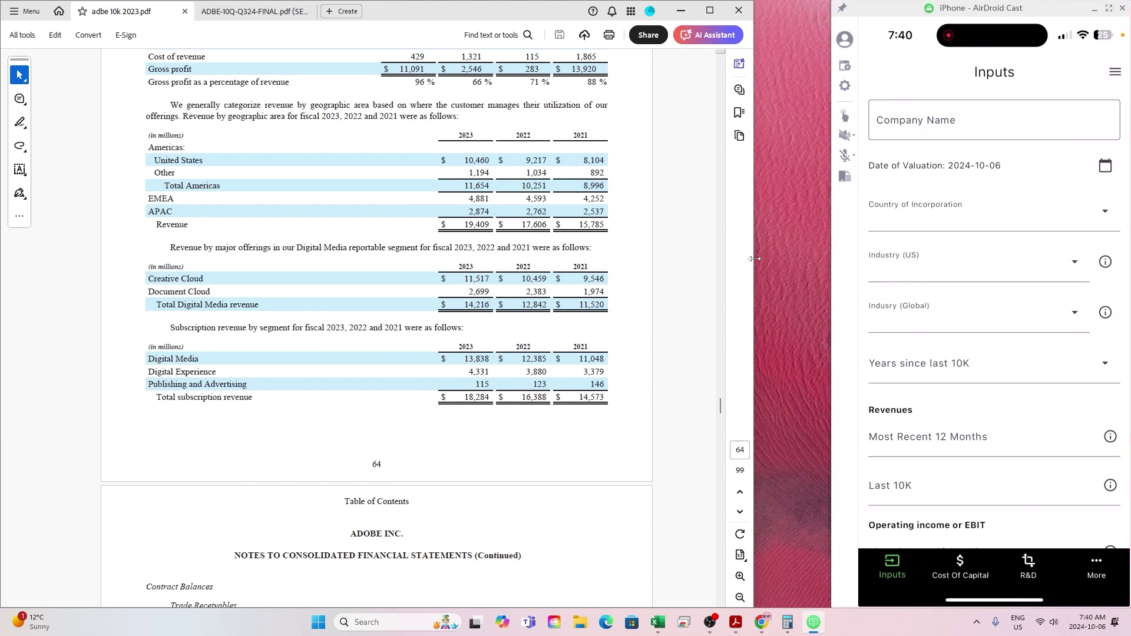
pyautogui.moveTo(754, 259); pyautogui.dragTo(837, 271)
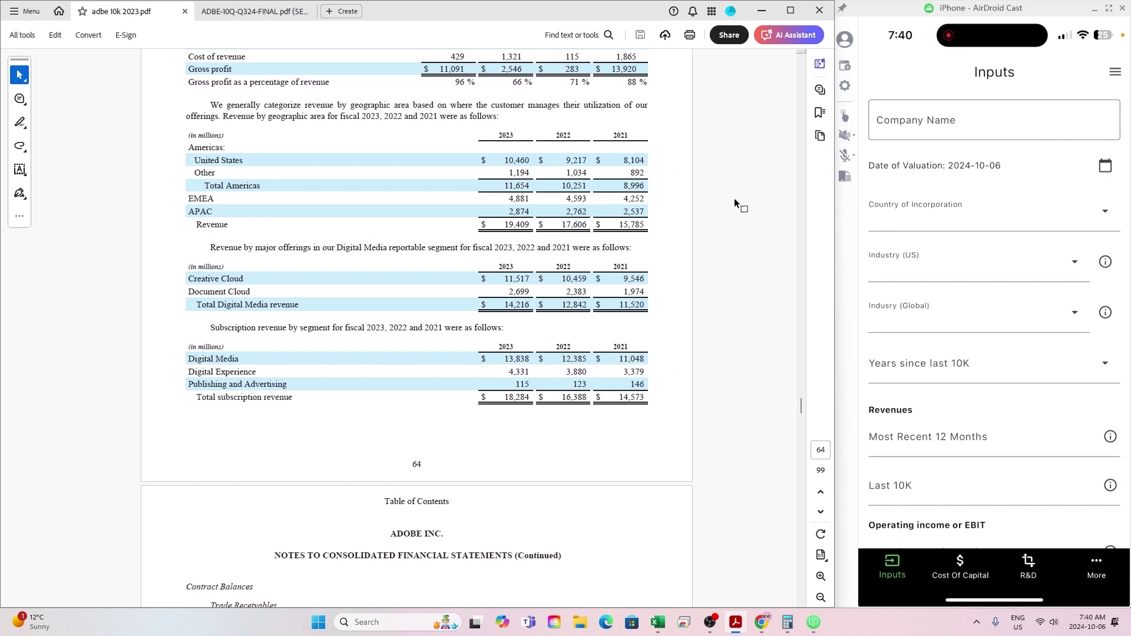
pyautogui.moveTo(800, 406); pyautogui.dragTo(801, 59)
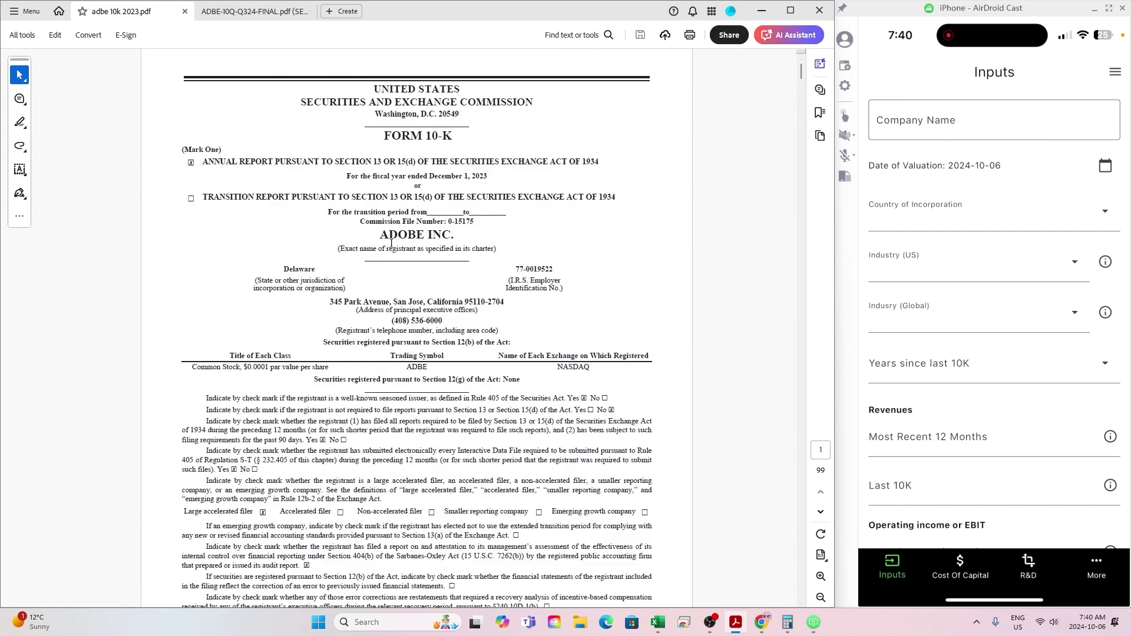
pyautogui.moveTo(378, 236); pyautogui.dragTo(456, 236)
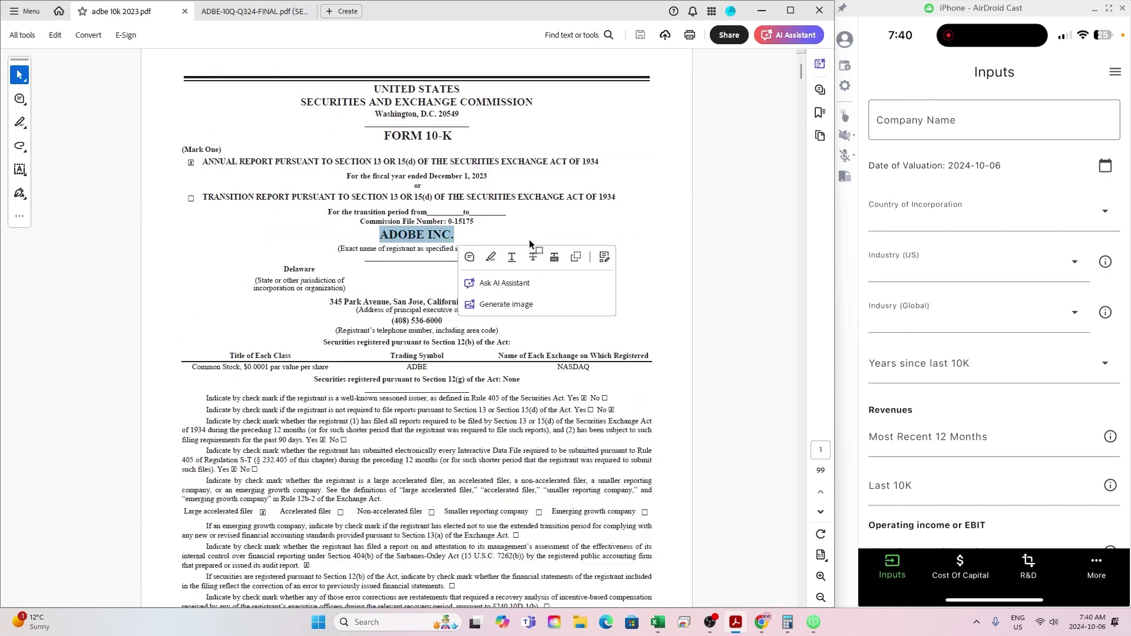
# Select ADOBE INC. on the 10-Q cover page, then clear the selection.
pyautogui.click(242, 13)
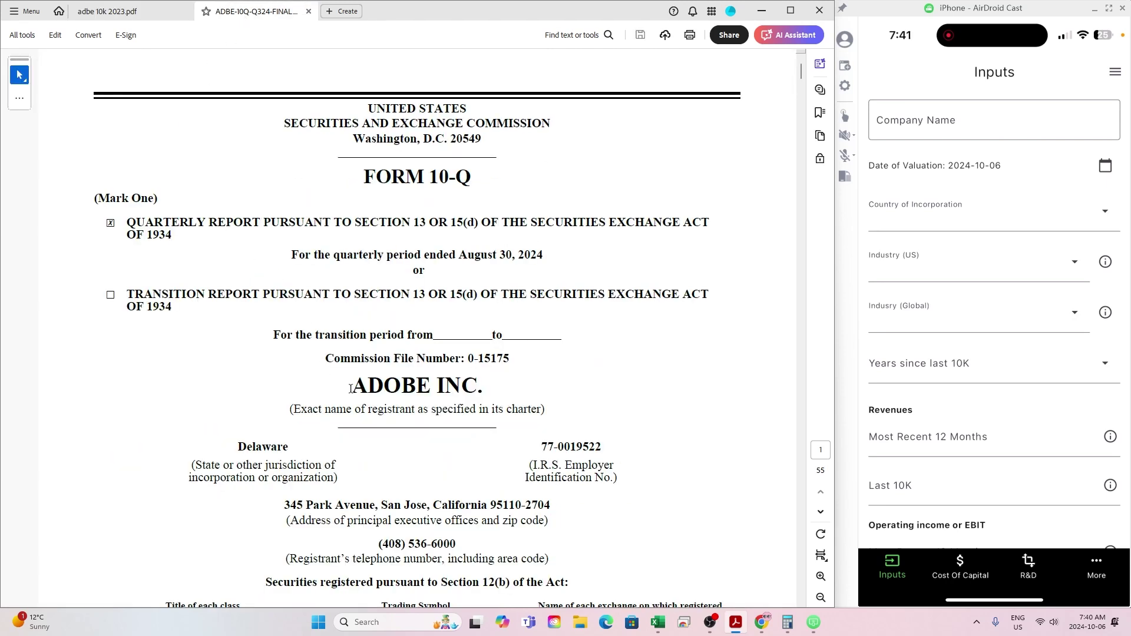
pyautogui.moveTo(352, 384); pyautogui.dragTo(481, 387)
pyautogui.rightClick(438, 382)
pyautogui.click(430, 383)
pyautogui.moveTo(350, 384); pyautogui.dragTo(459, 393)
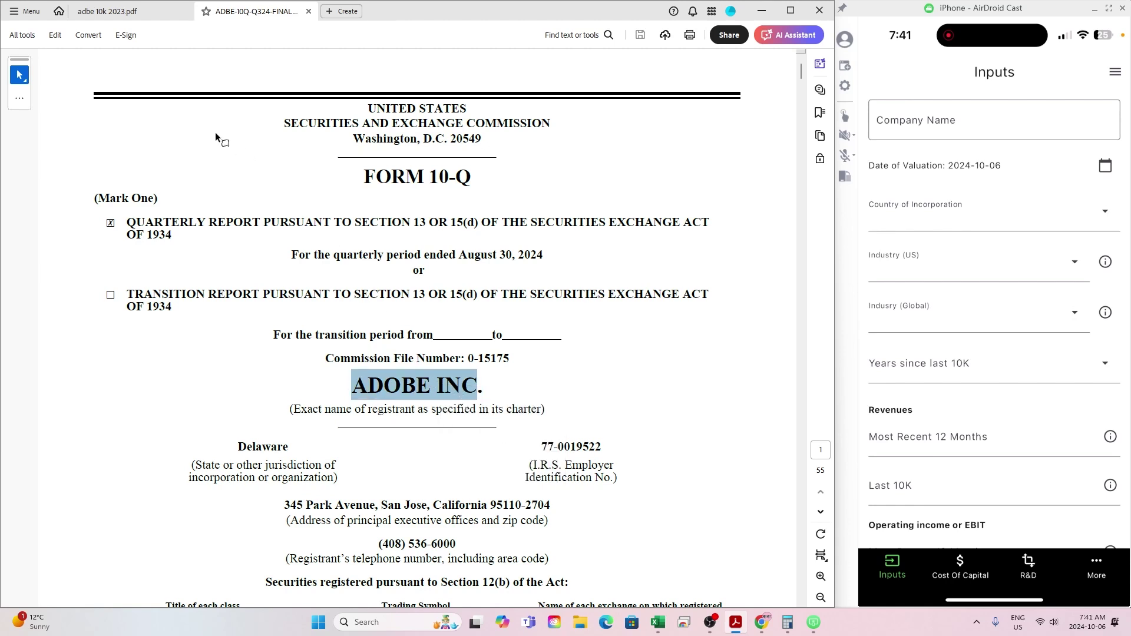
pyautogui.click(133, 353)
# Set both the 10-K and the 10-Q page display to Fit to width.
pyautogui.click(107, 11)
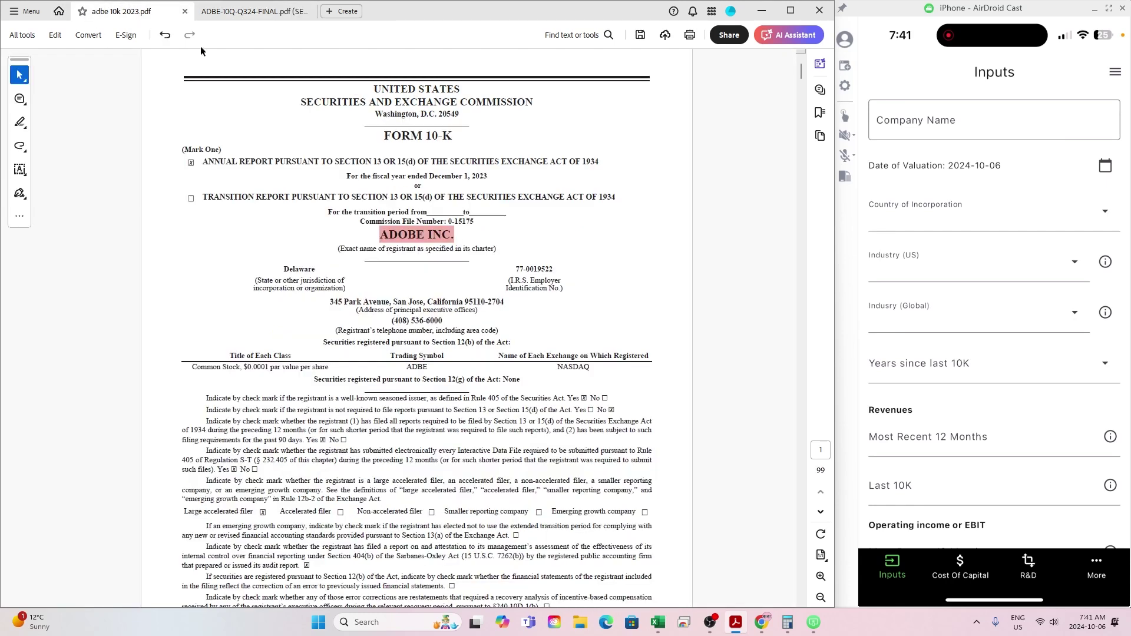
pyautogui.click(820, 555)
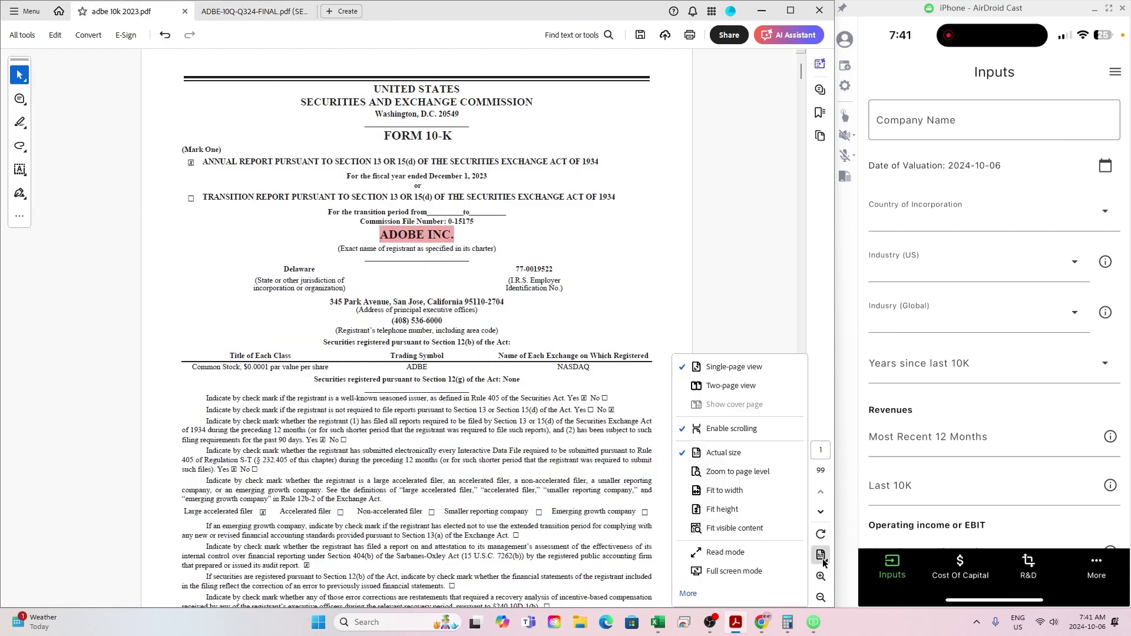
pyautogui.click(744, 490)
pyautogui.click(264, 18)
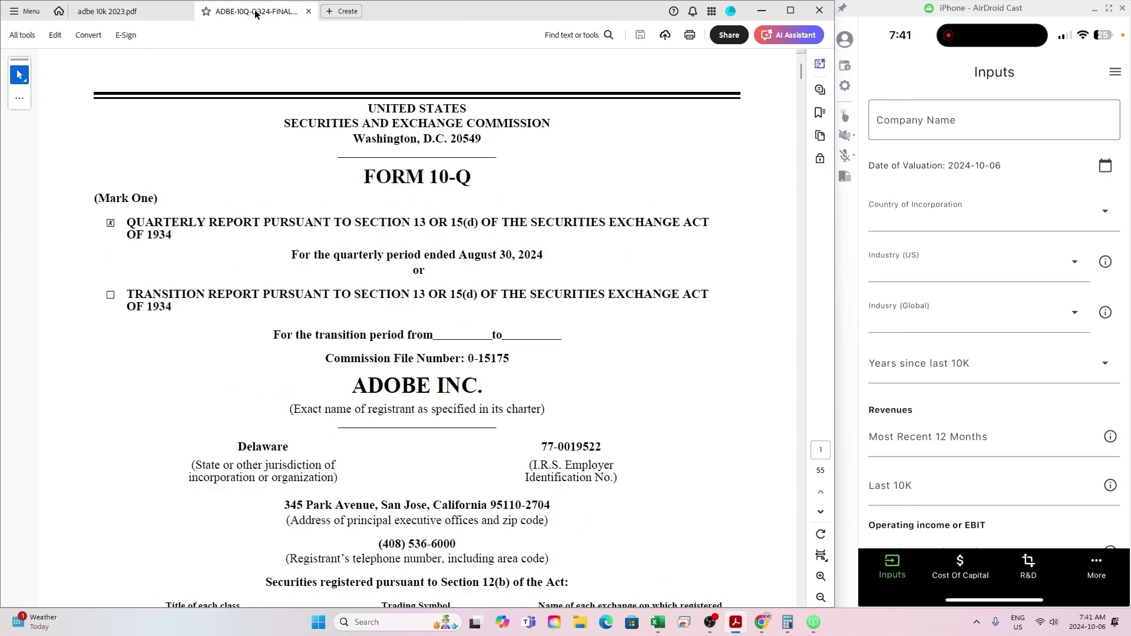
pyautogui.click(822, 556)
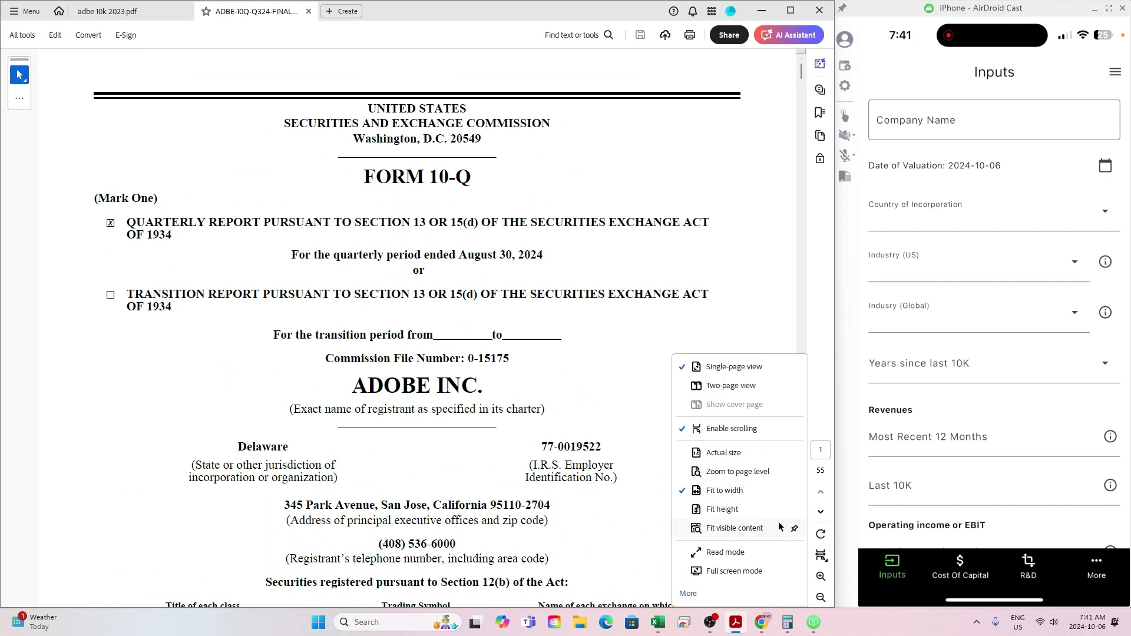
pyautogui.click(748, 484)
pyautogui.scroll(-2, 524, 339)
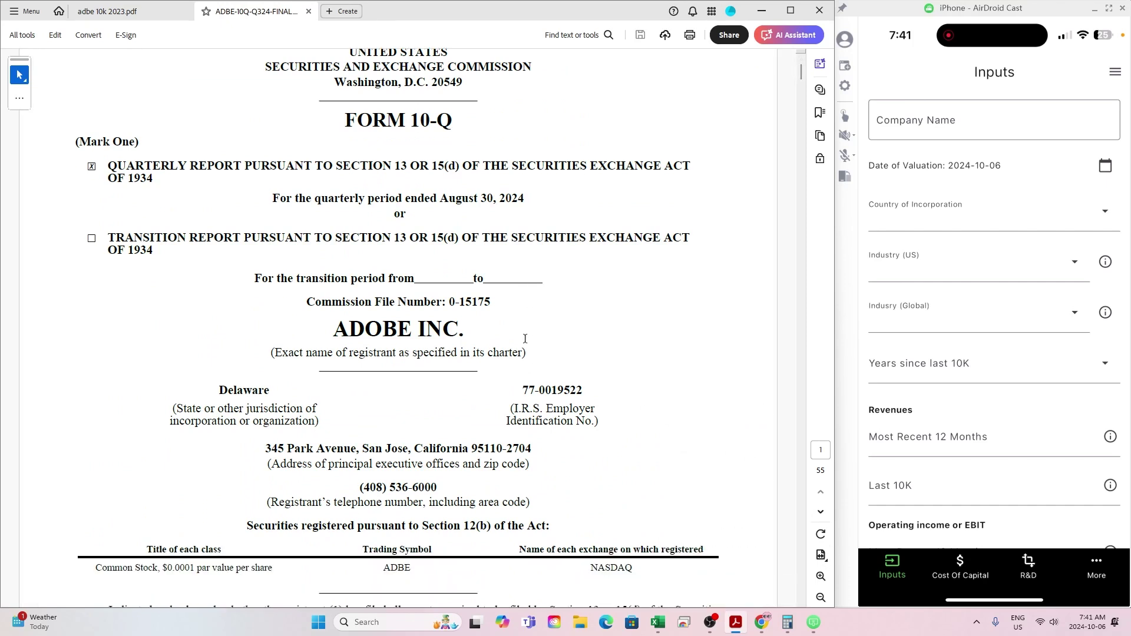
pyautogui.scroll(2, 524, 338)
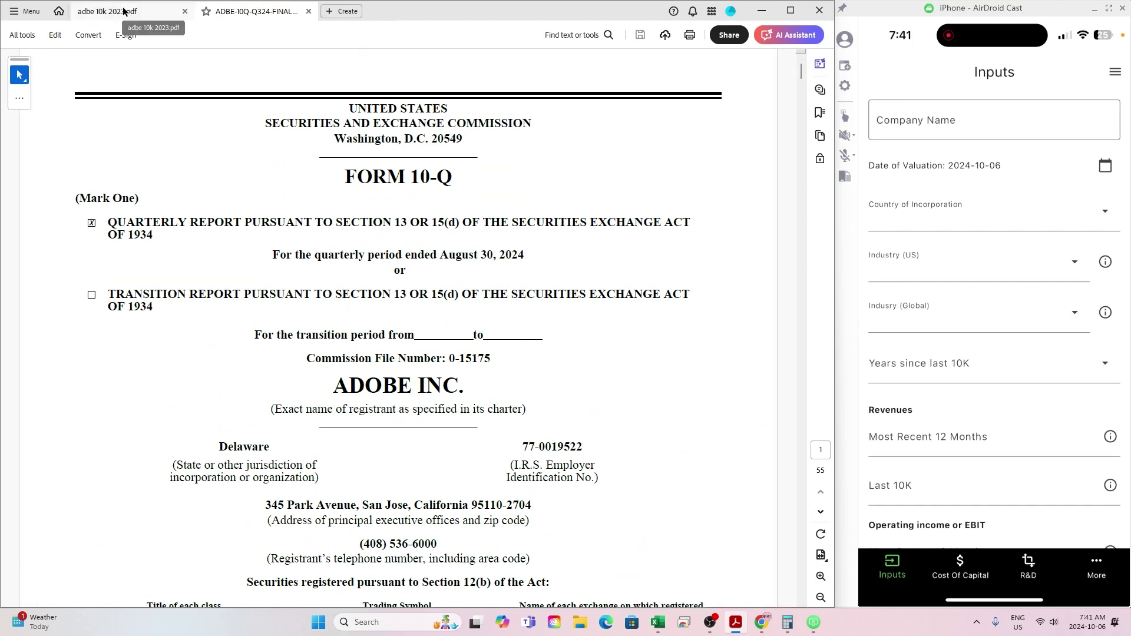
# Enter Adobe as company name, keep the 2024-10-06 valuation date, and choose United States.
pyautogui.click(990, 125)
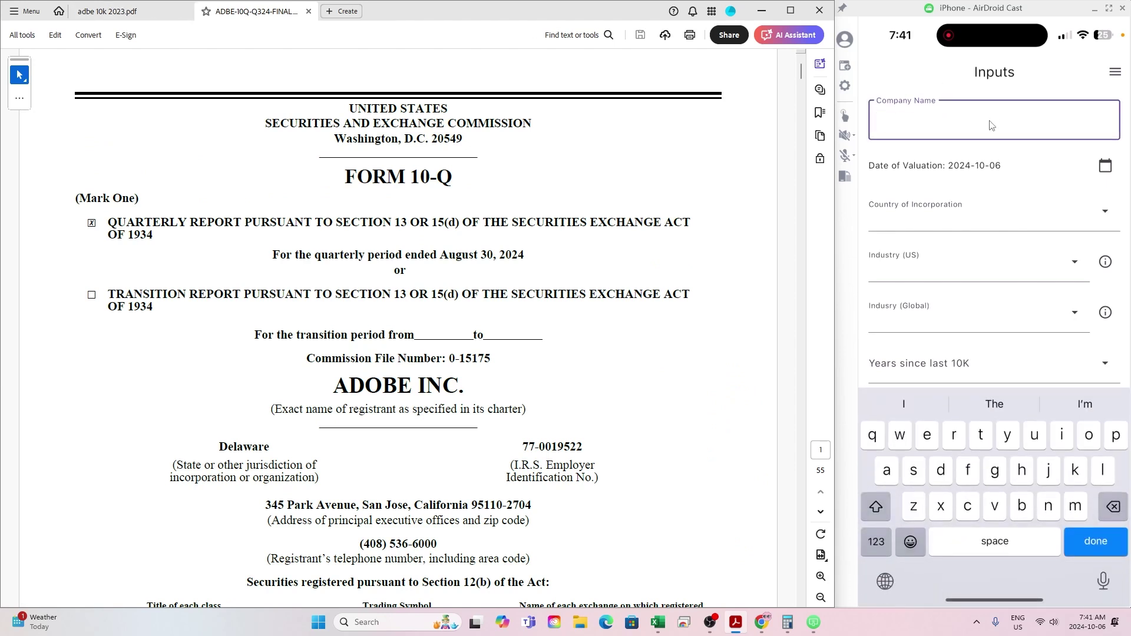
pyautogui.write('Adobe')
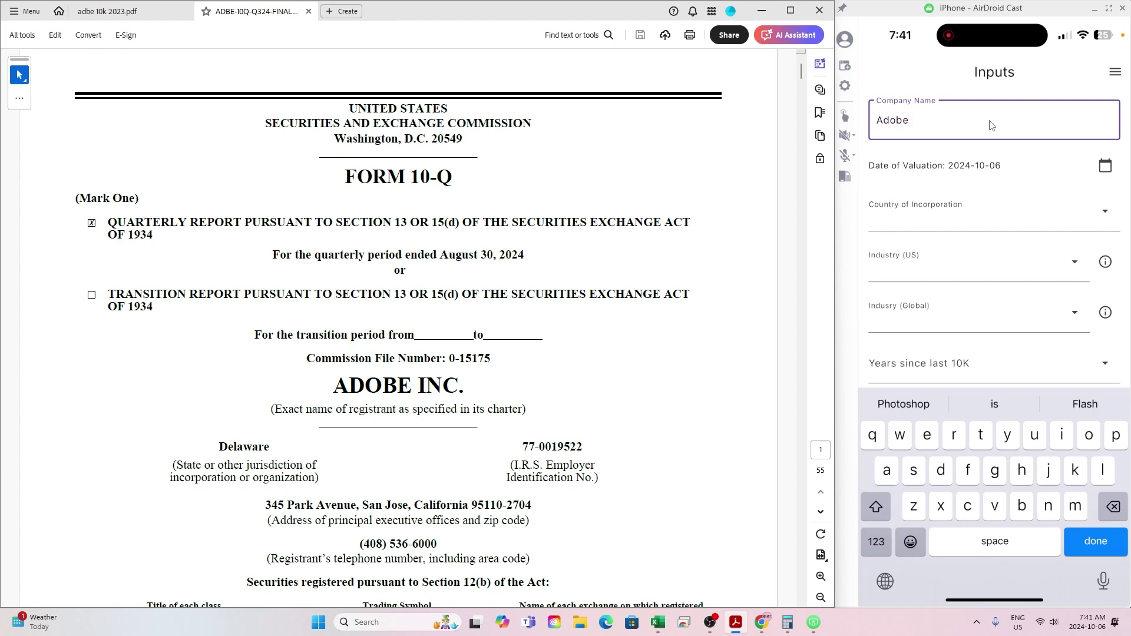
pyautogui.press('Return')
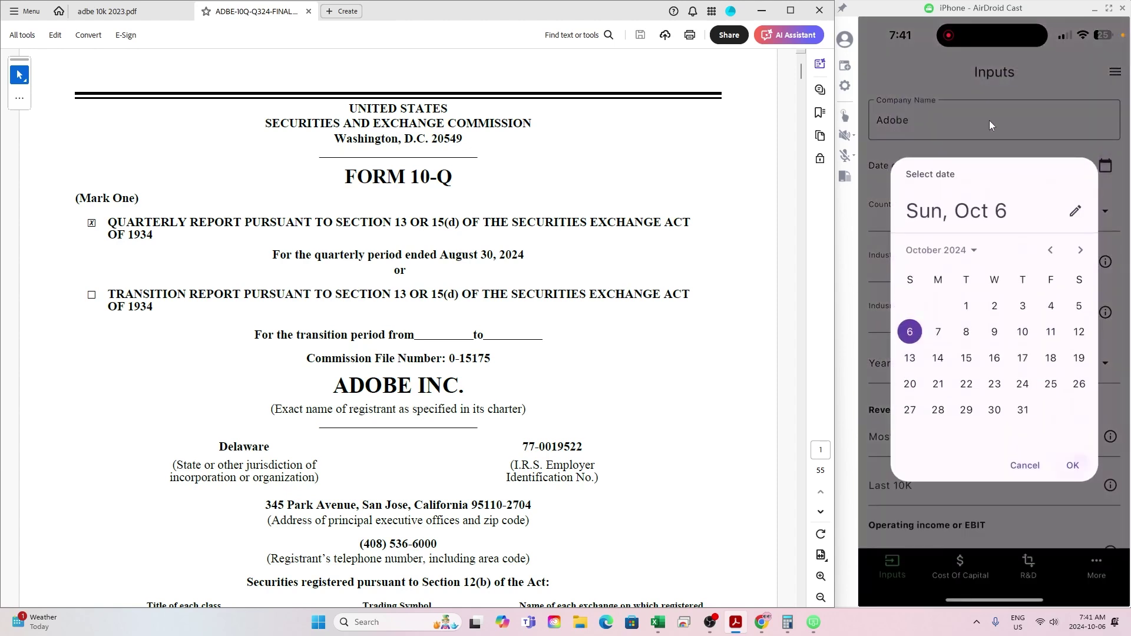
pyautogui.press('Return')
pyautogui.press('Return')
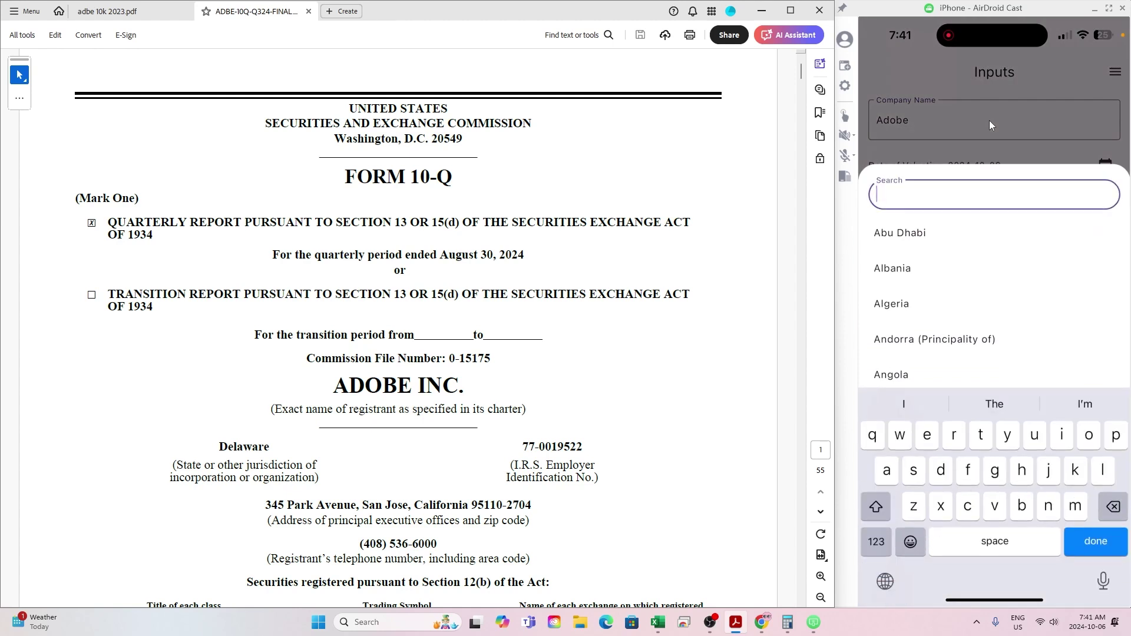
pyautogui.write('united')
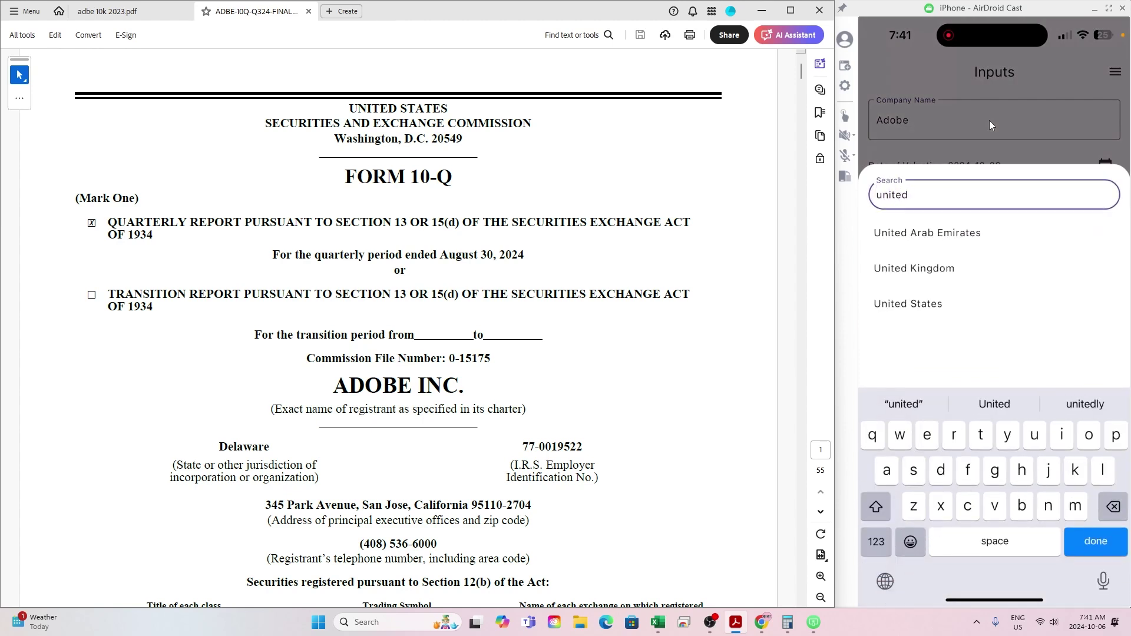
pyautogui.press('Return')
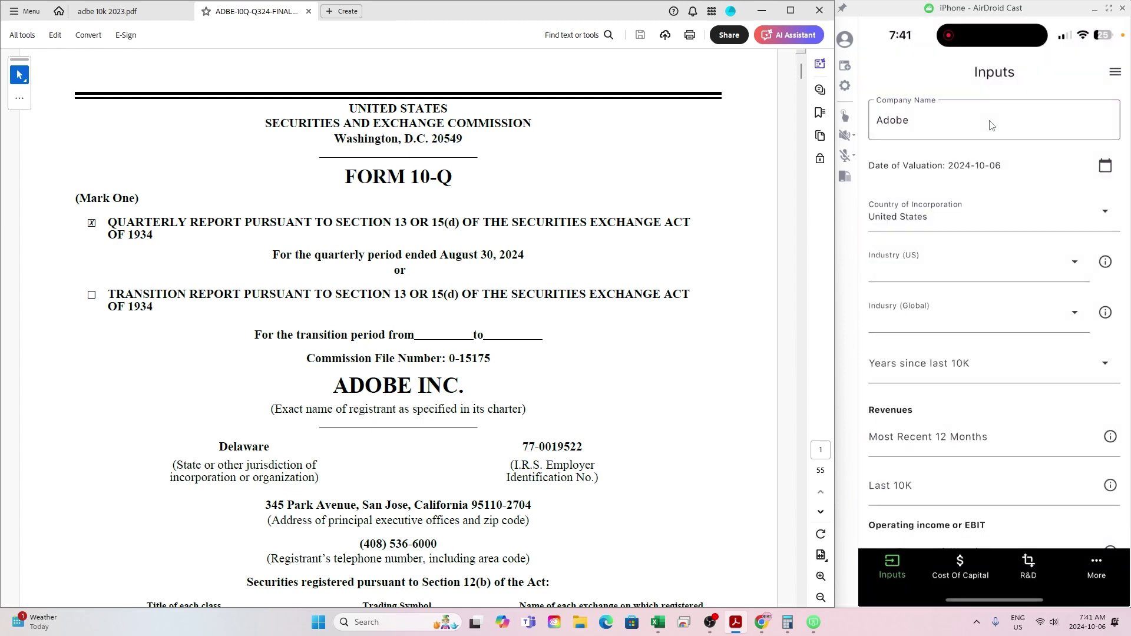
# Set both US and global industry to Software (System & Application).
pyautogui.press('Return')
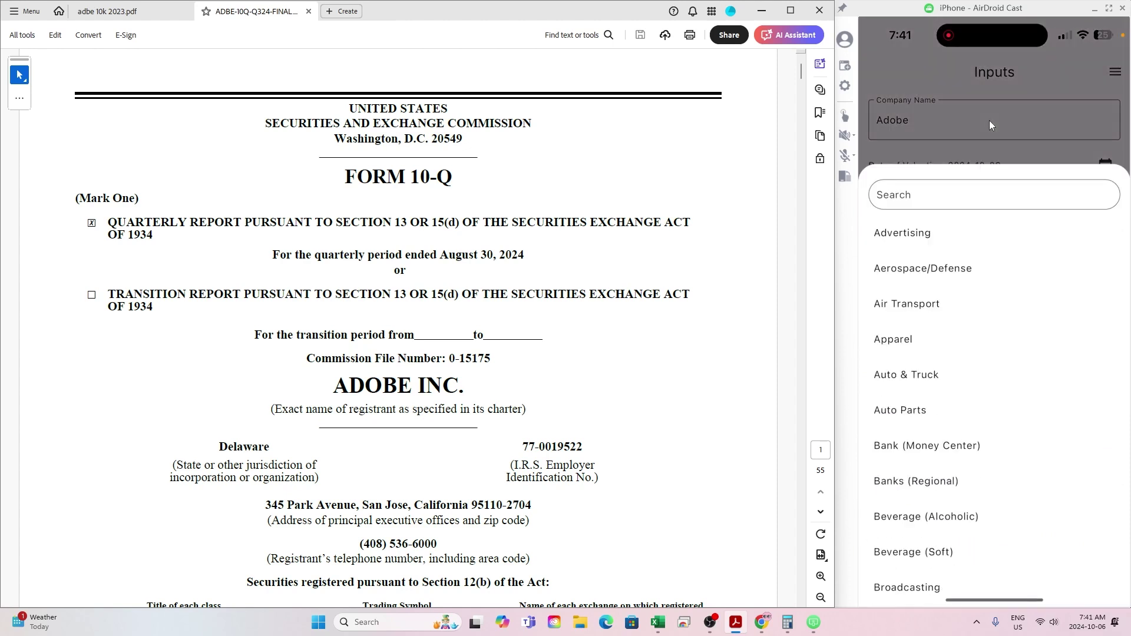
pyautogui.write('so')
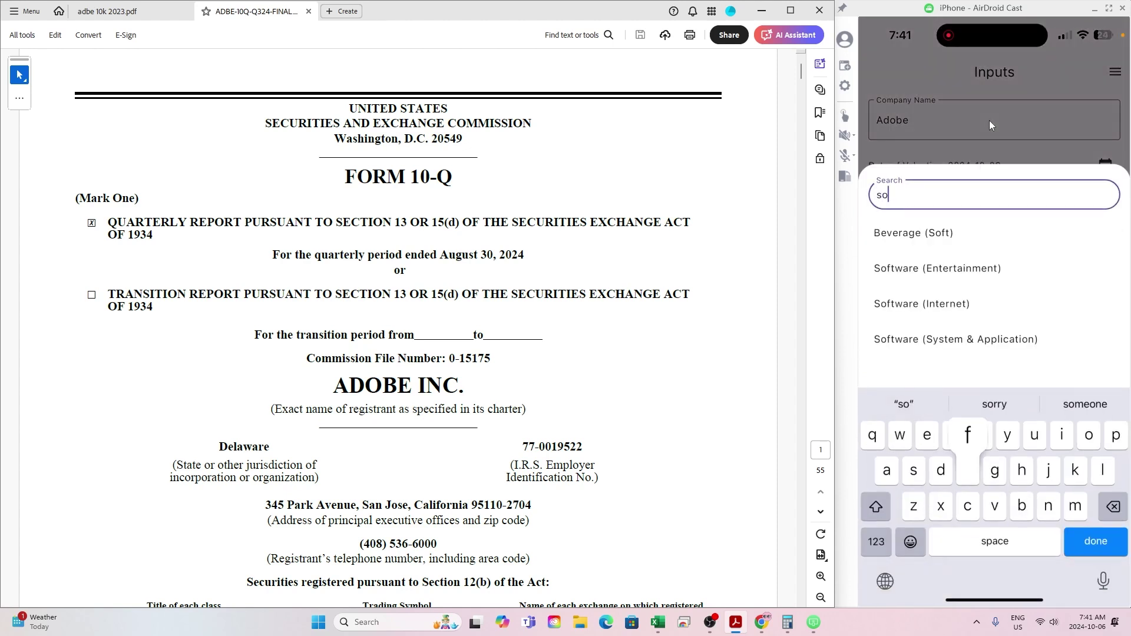
pyautogui.write('ft')
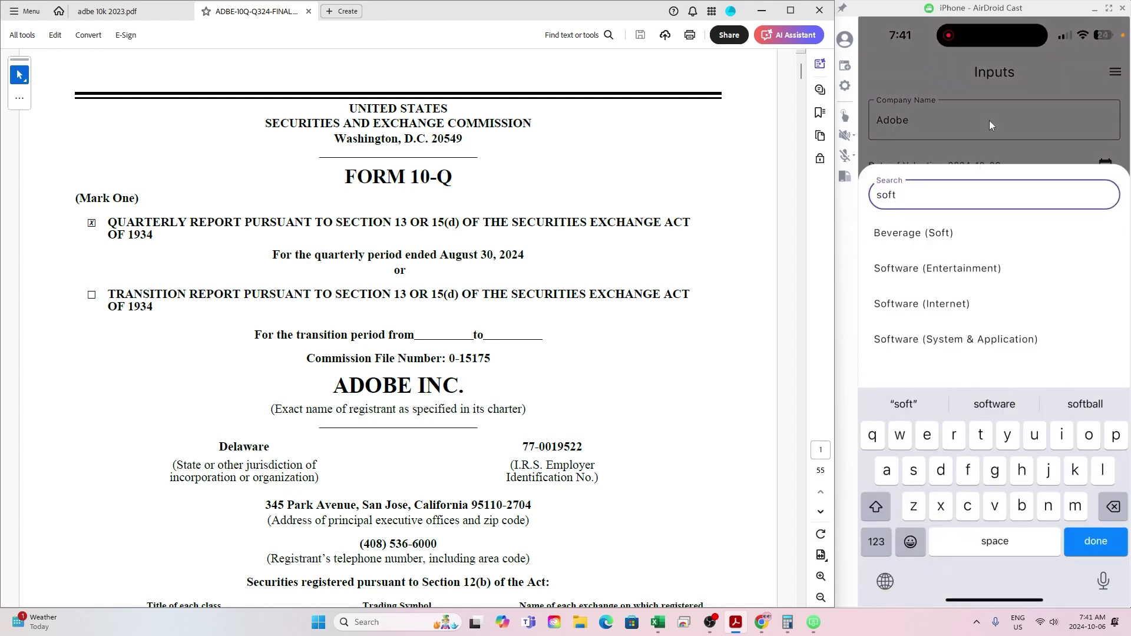
pyautogui.click(955, 338)
pyautogui.press('Return')
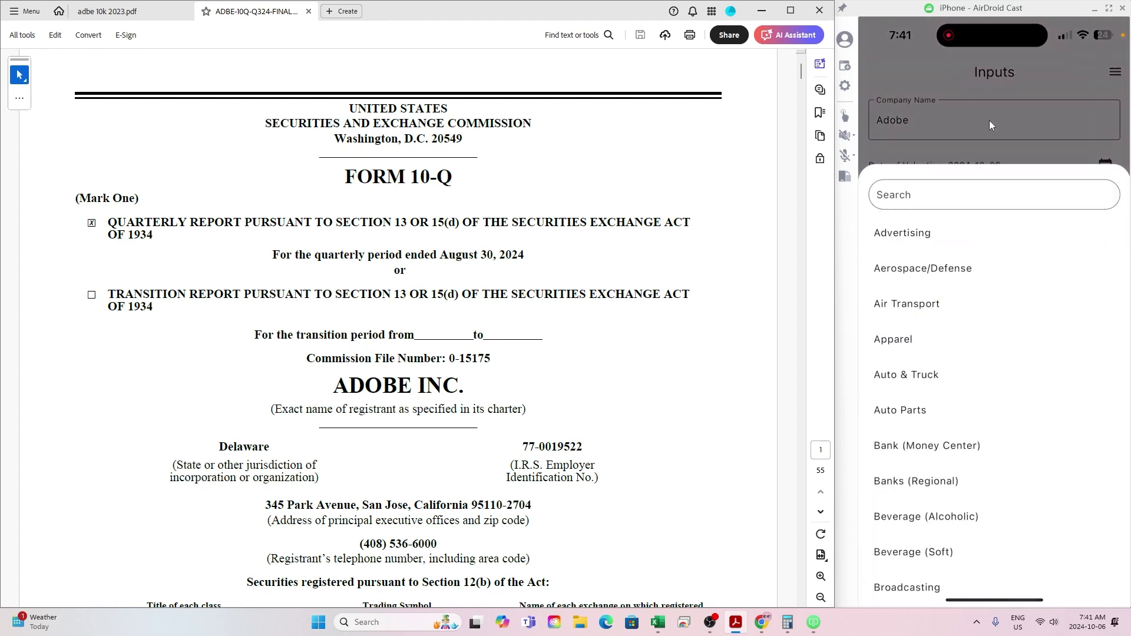
pyautogui.scroll(-15, 988, 120)
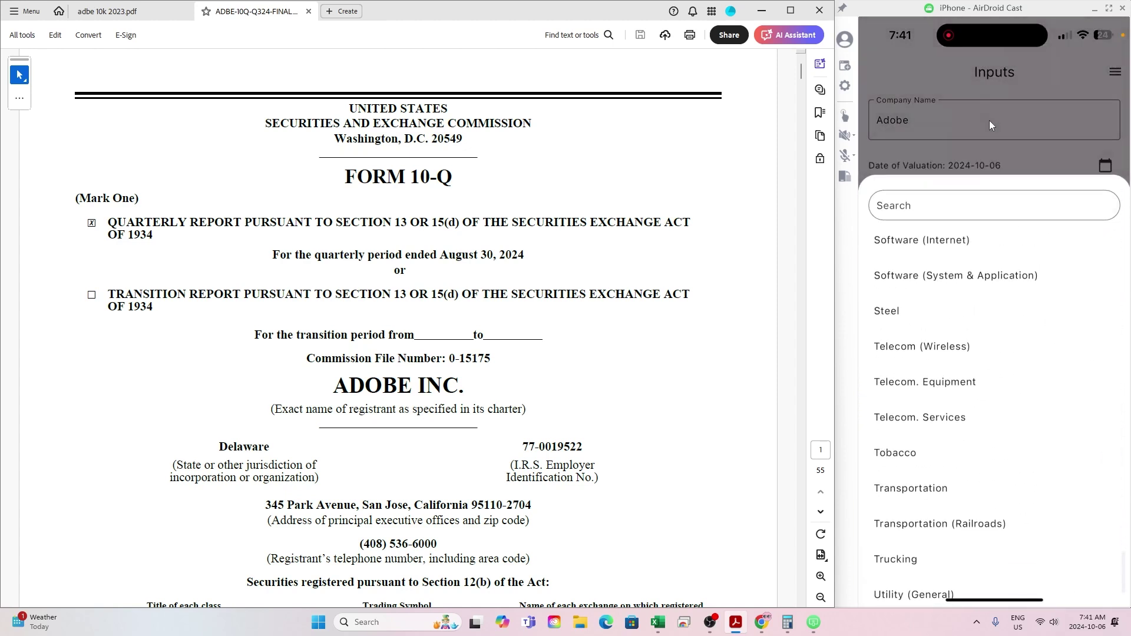
pyautogui.press('Return')
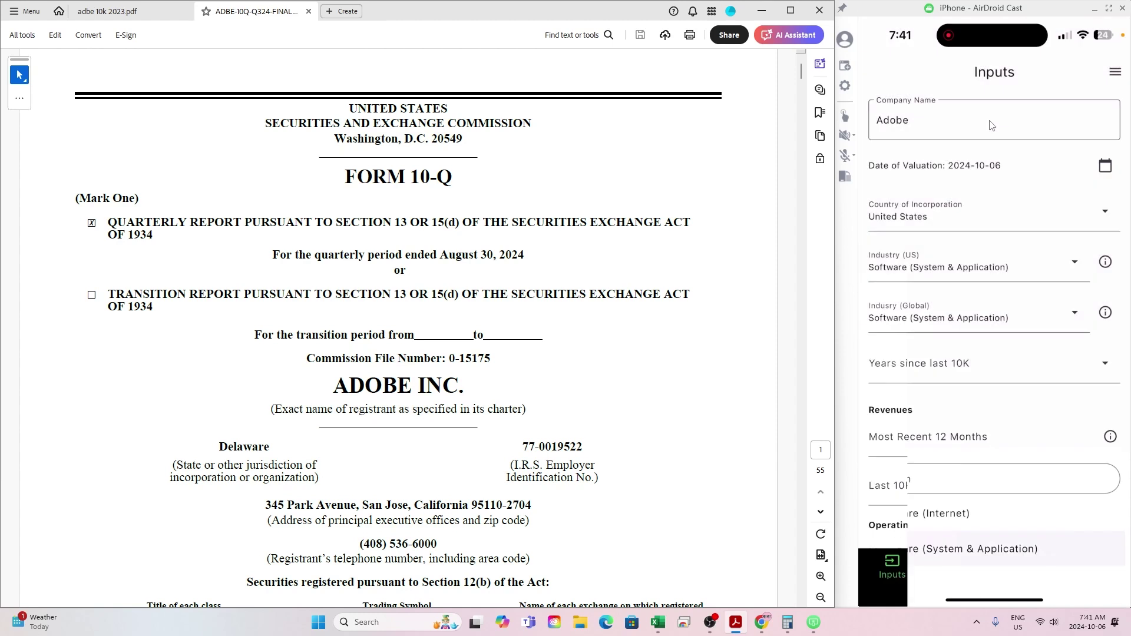
pyautogui.press('Tab')
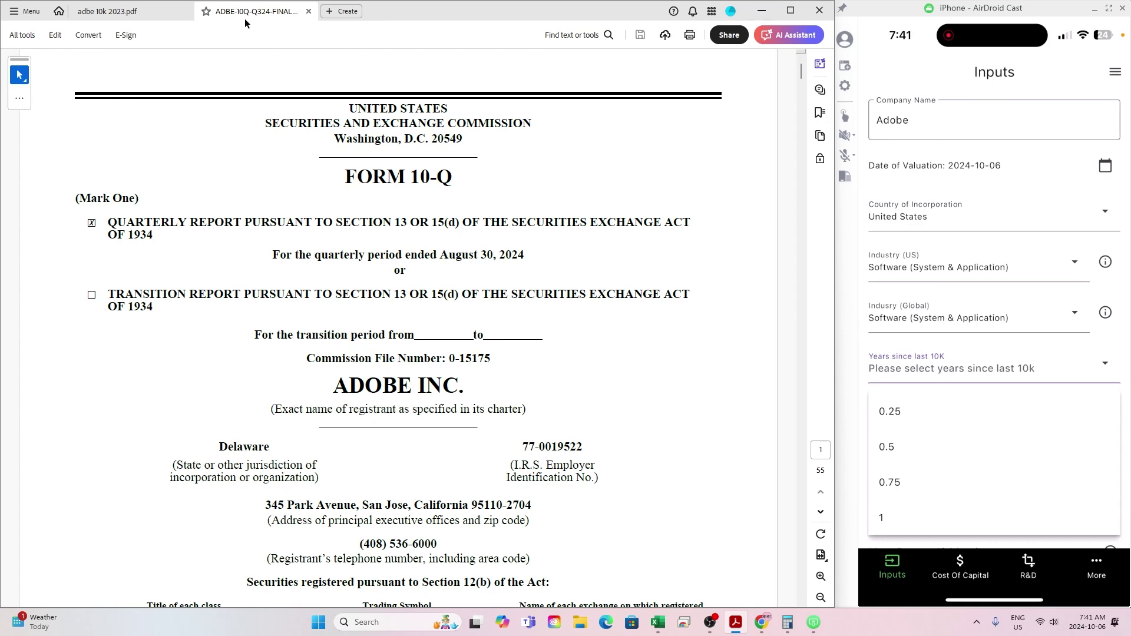
# Scroll the 10-Q to its income statement and select the Nine Months Ended column heading.
pyautogui.moveTo(248, 22); pyautogui.dragTo(718, 211)
pyautogui.moveTo(802, 75); pyautogui.dragTo(805, 104)
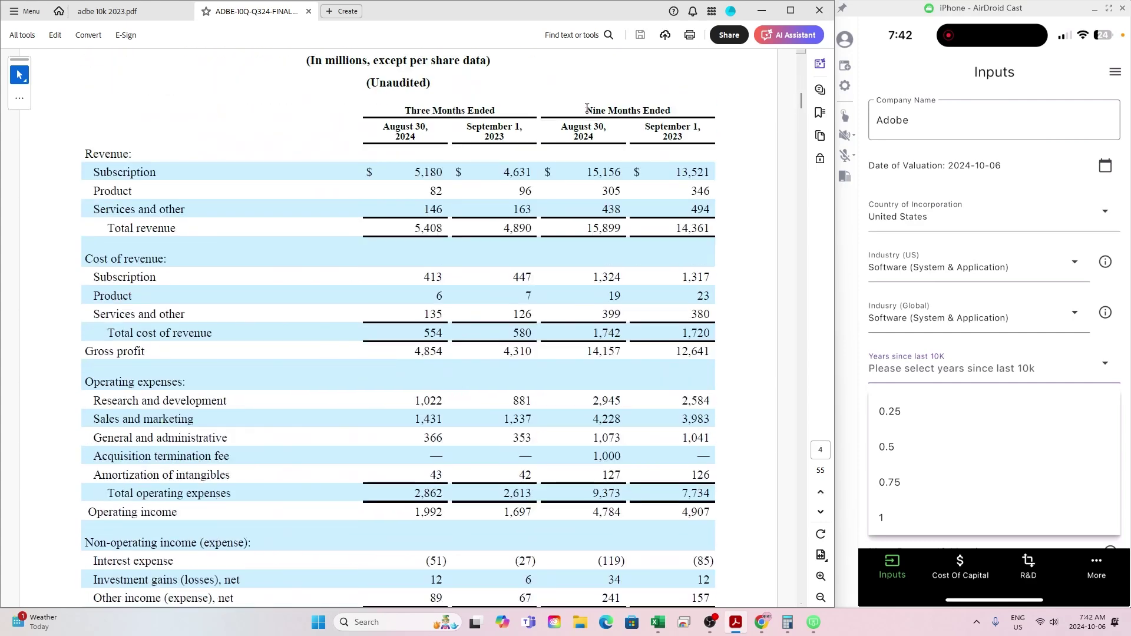
pyautogui.moveTo(586, 110); pyautogui.dragTo(670, 111)
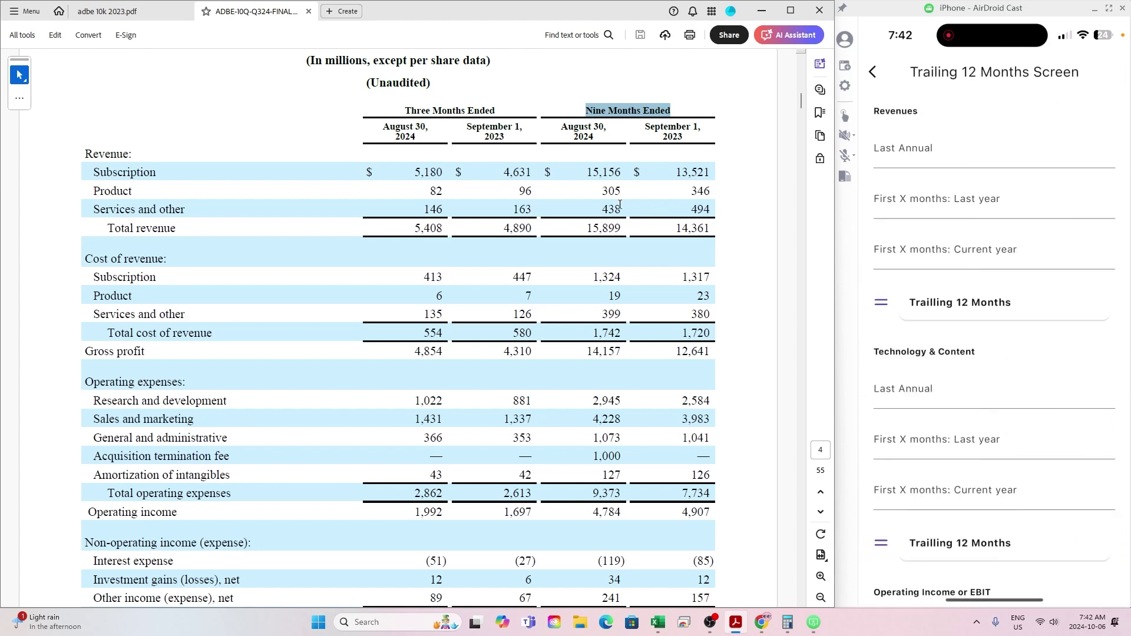
# Enter the 10-K's 2023 subscription revenue, 18,284, as Last Annual revenue.
pyautogui.click(134, 11)
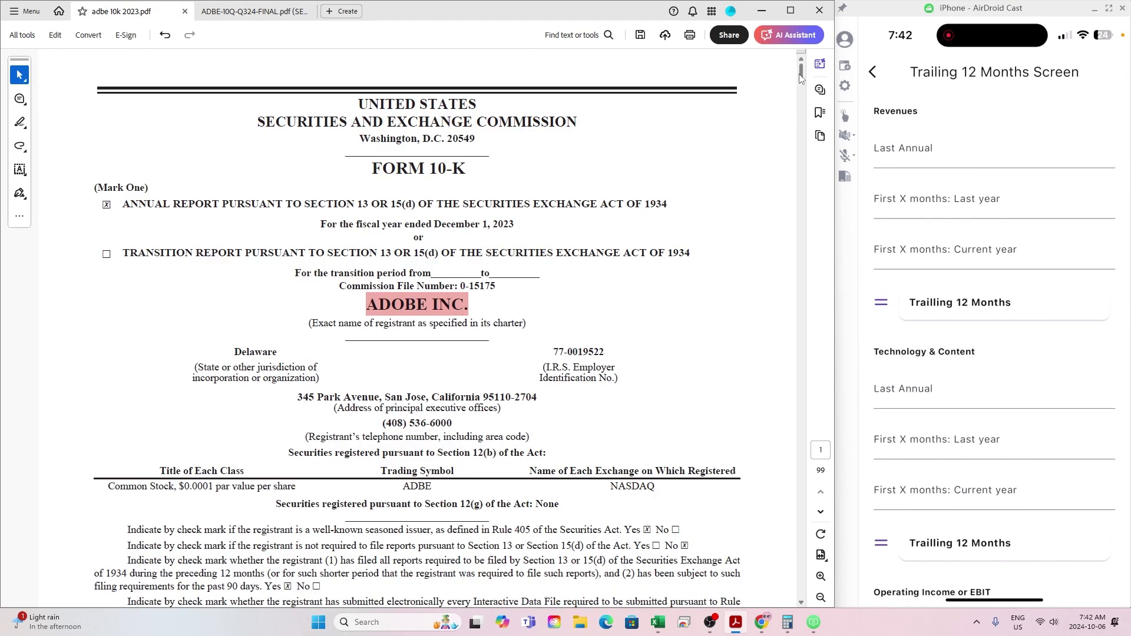
pyautogui.moveTo(801, 78); pyautogui.dragTo(798, 340)
pyautogui.scroll(-14, 560, 359)
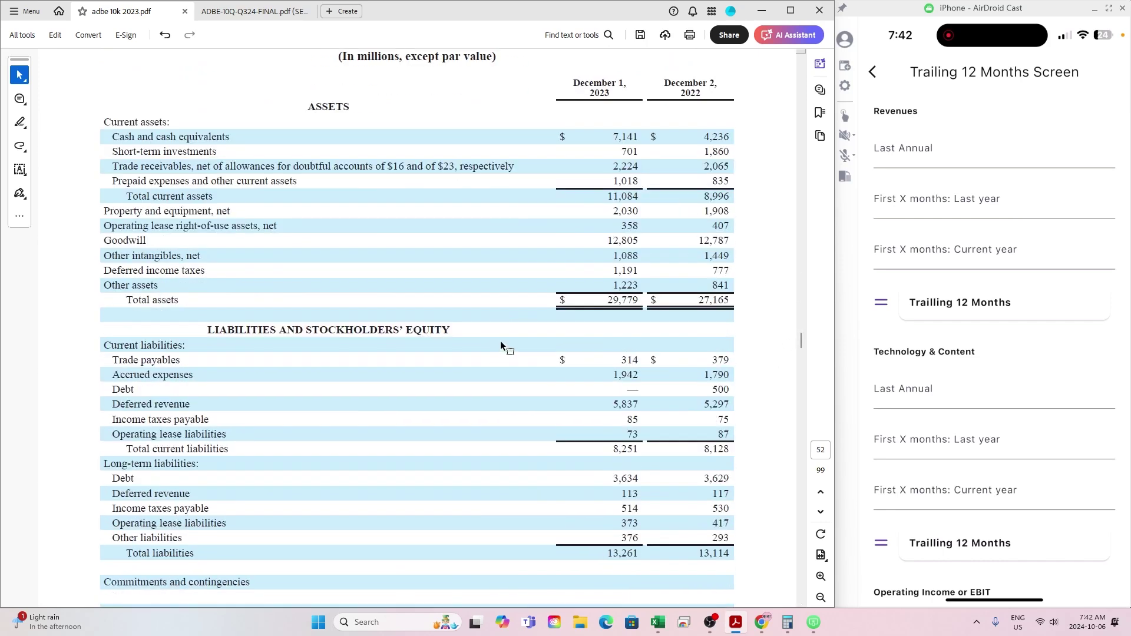
pyautogui.scroll(-8, 507, 337)
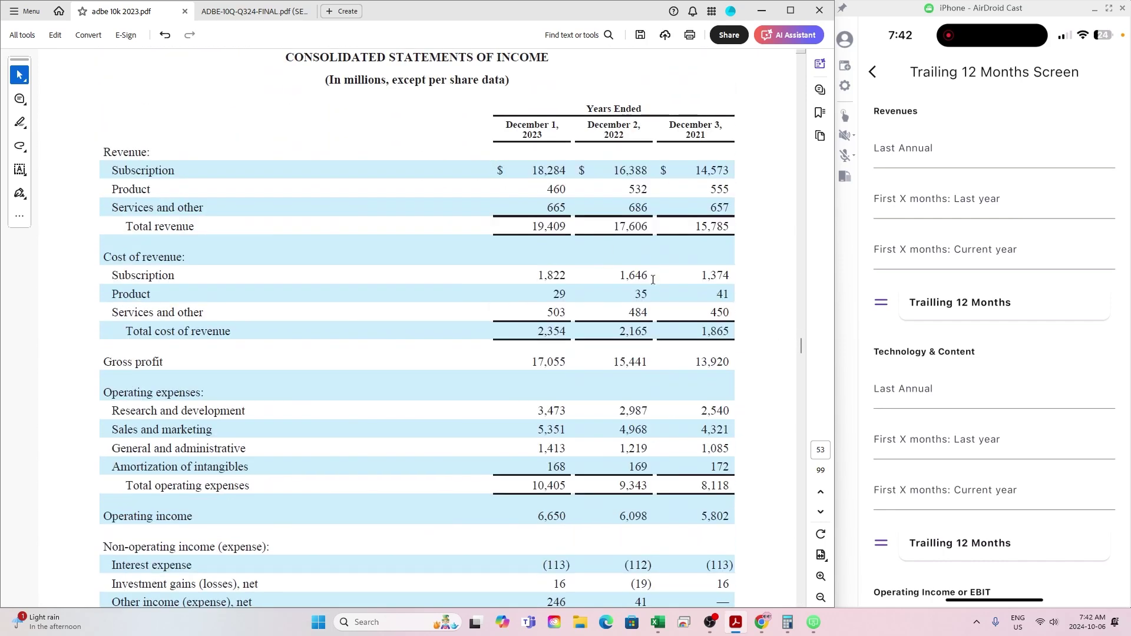
pyautogui.click(904, 155)
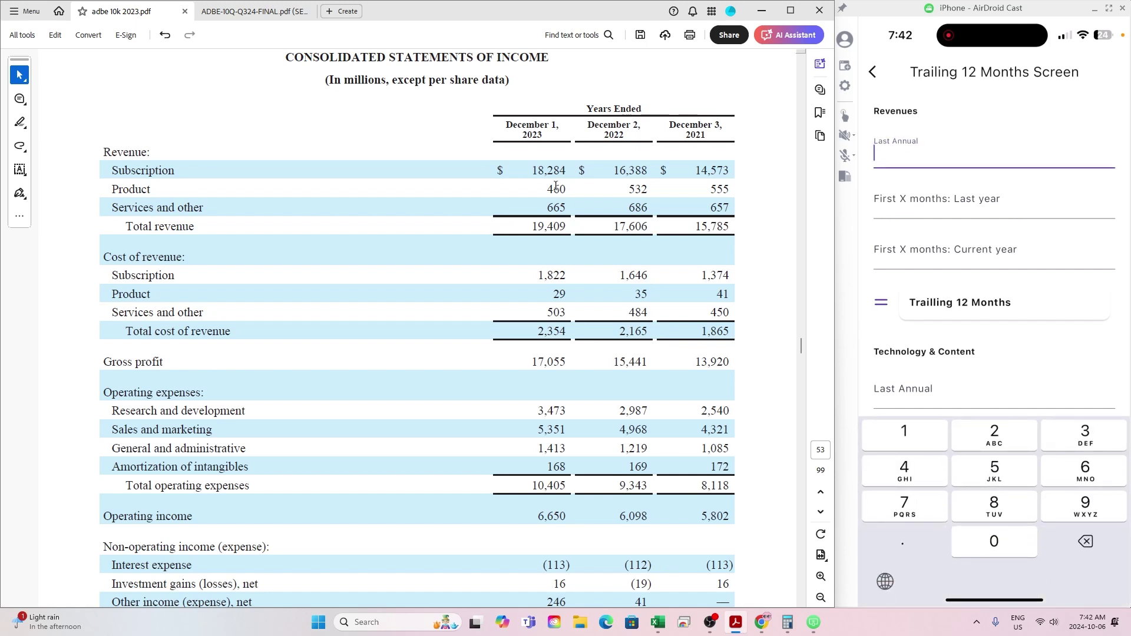
pyautogui.moveTo(525, 172); pyautogui.dragTo(569, 172)
pyautogui.write('18,')
pyautogui.write('284')
pyautogui.press('Tab')
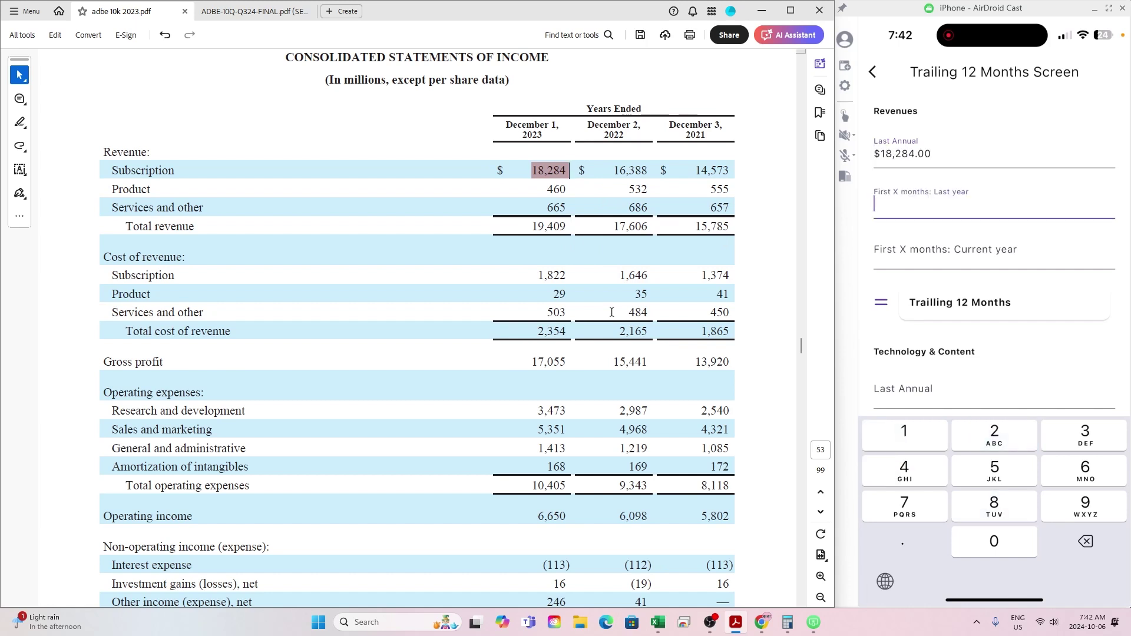
pyautogui.click(268, 12)
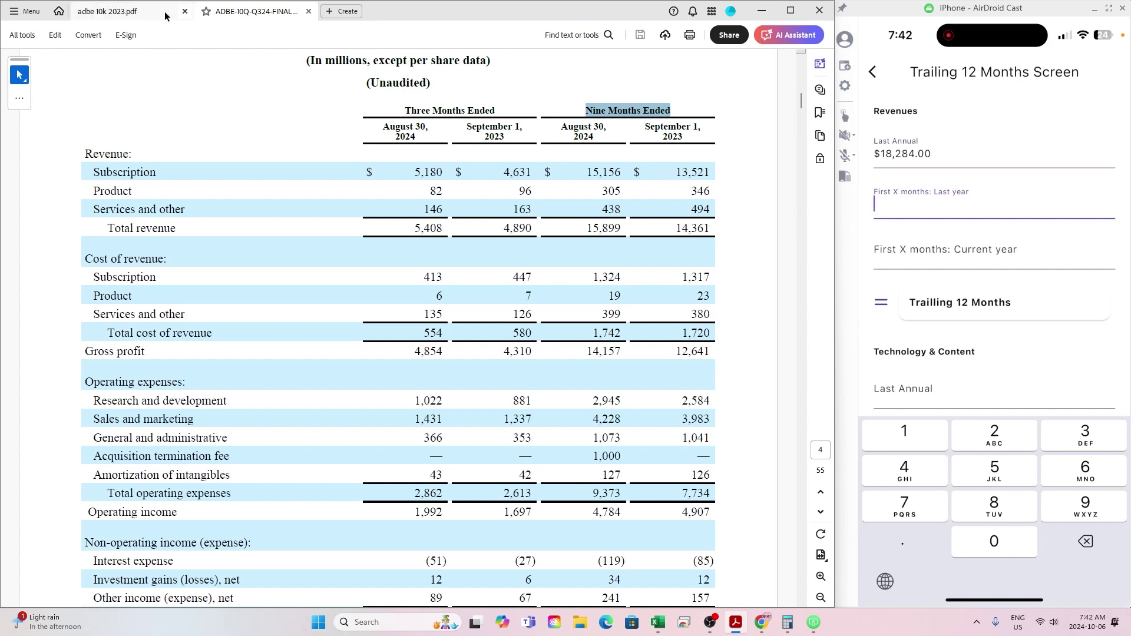
# Correct Last Annual revenue to the 10-K's 2023 total revenue of 19,409.
pyautogui.click(141, 11)
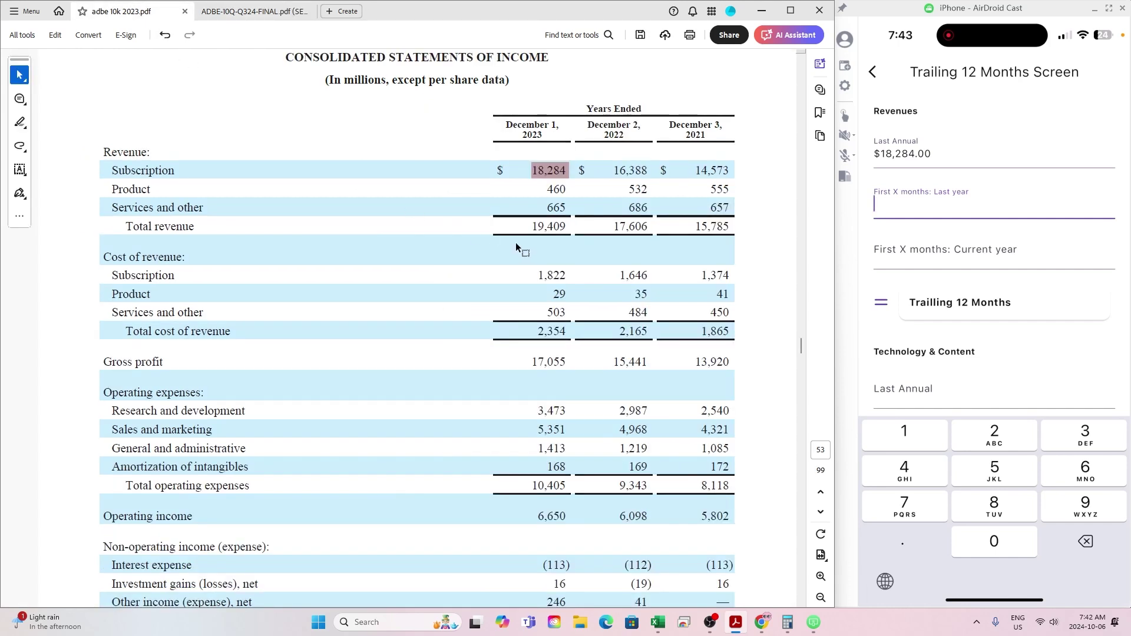
pyautogui.moveTo(518, 227); pyautogui.dragTo(566, 226)
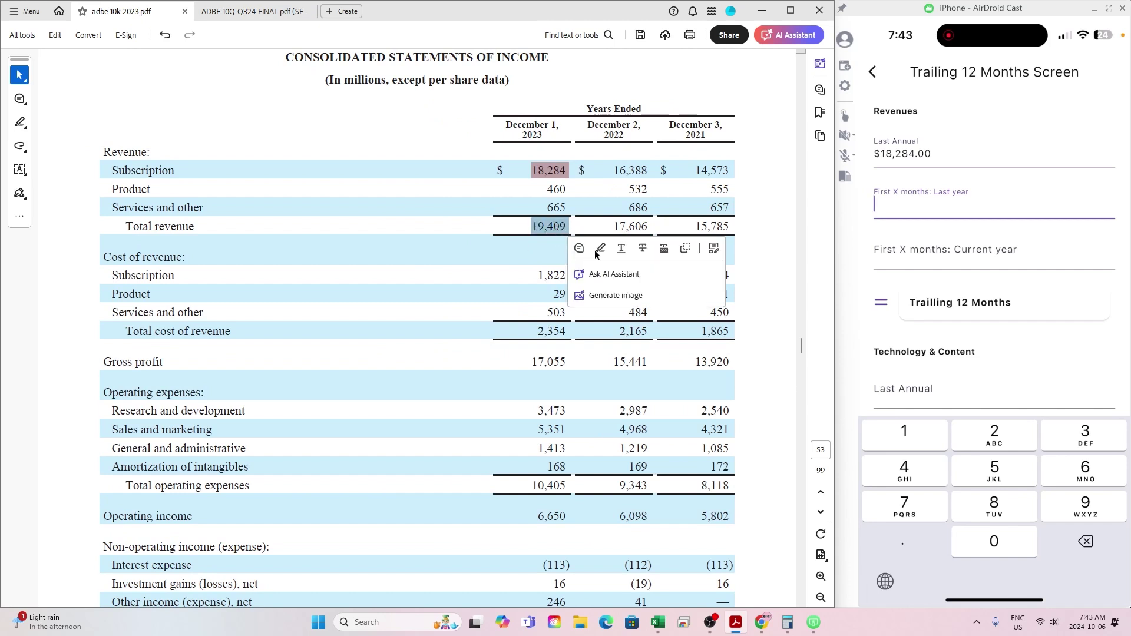
pyautogui.click(600, 248)
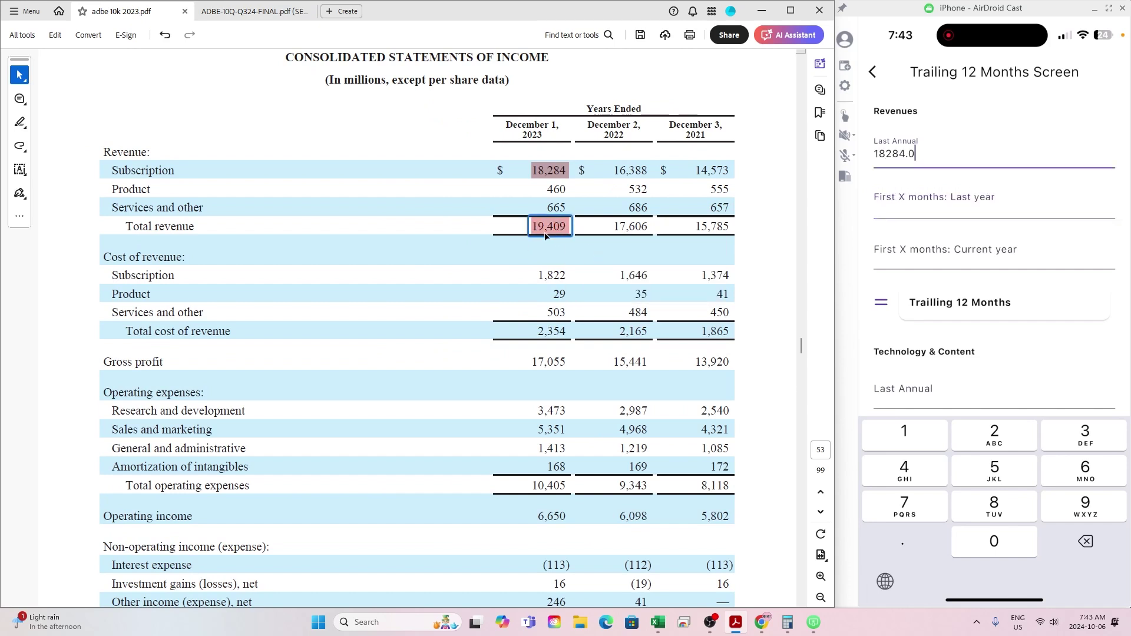
pyautogui.press('BackSpace')
pyautogui.press('BackSpace')
pyautogui.press('BackSpace')
pyautogui.press('BackSpace')
pyautogui.press('BackSpace')
pyautogui.press('BackSpace')
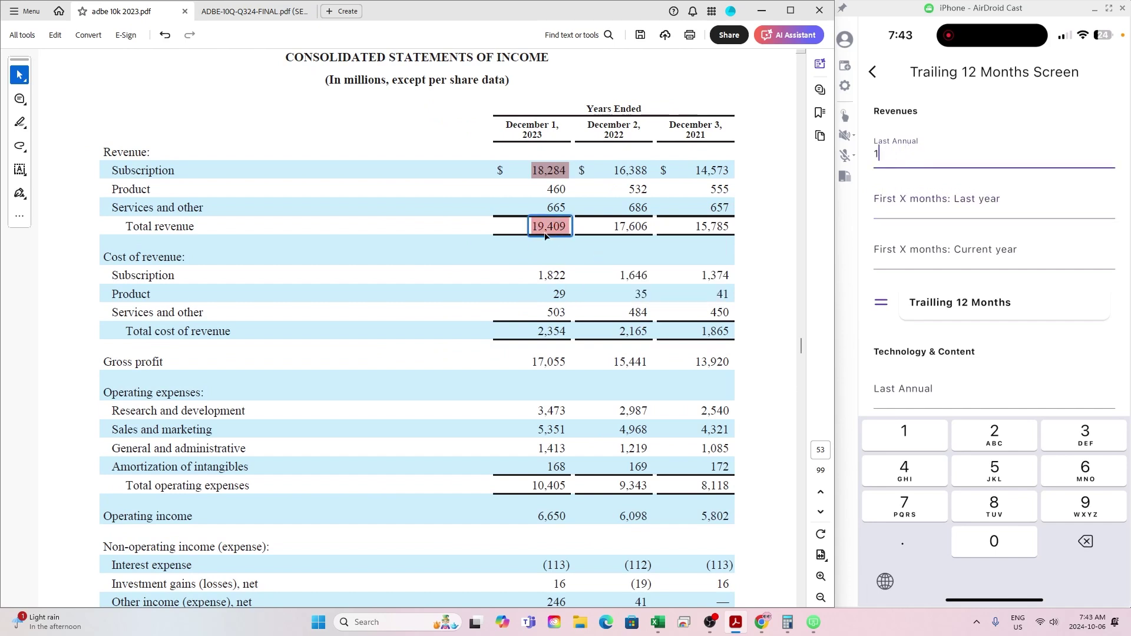
pyautogui.write('409')
pyautogui.press('Tab')
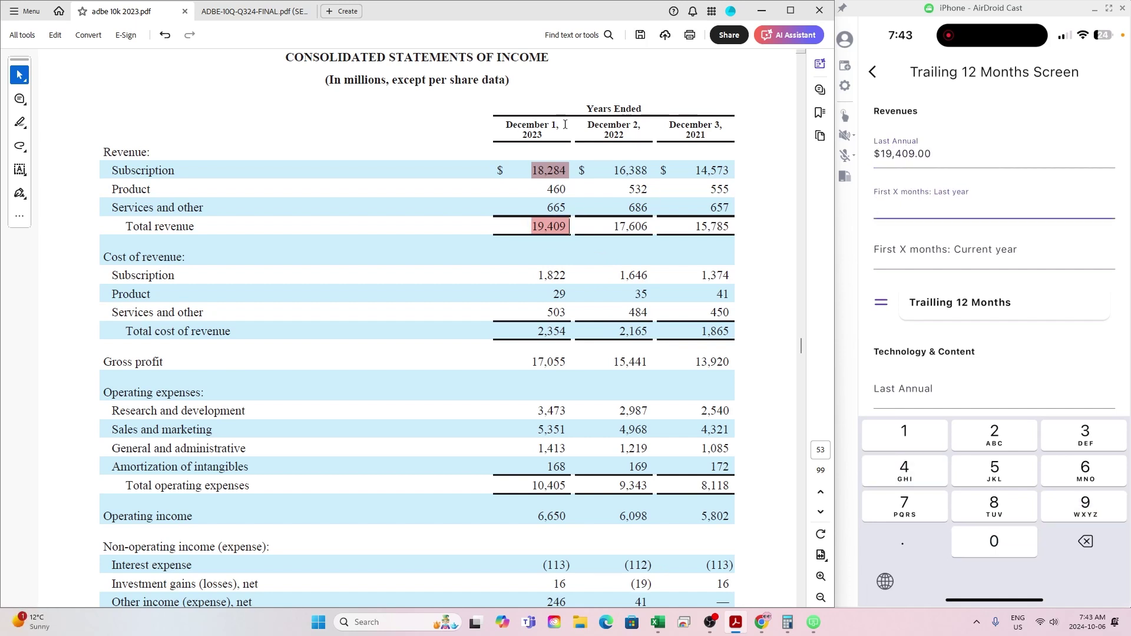
# Enter the 10-Q nine-month revenues: 14,361 last year and 15,899 this year.
pyautogui.hotkey('ctrl', 'Tab')
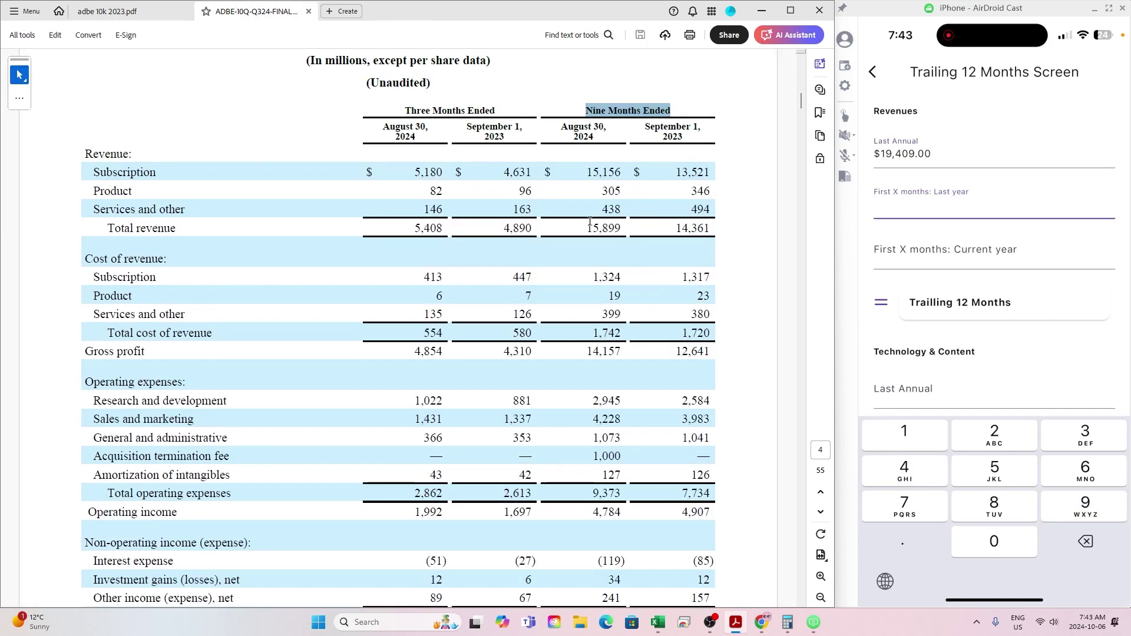
pyautogui.moveTo(671, 228); pyautogui.dragTo(716, 226)
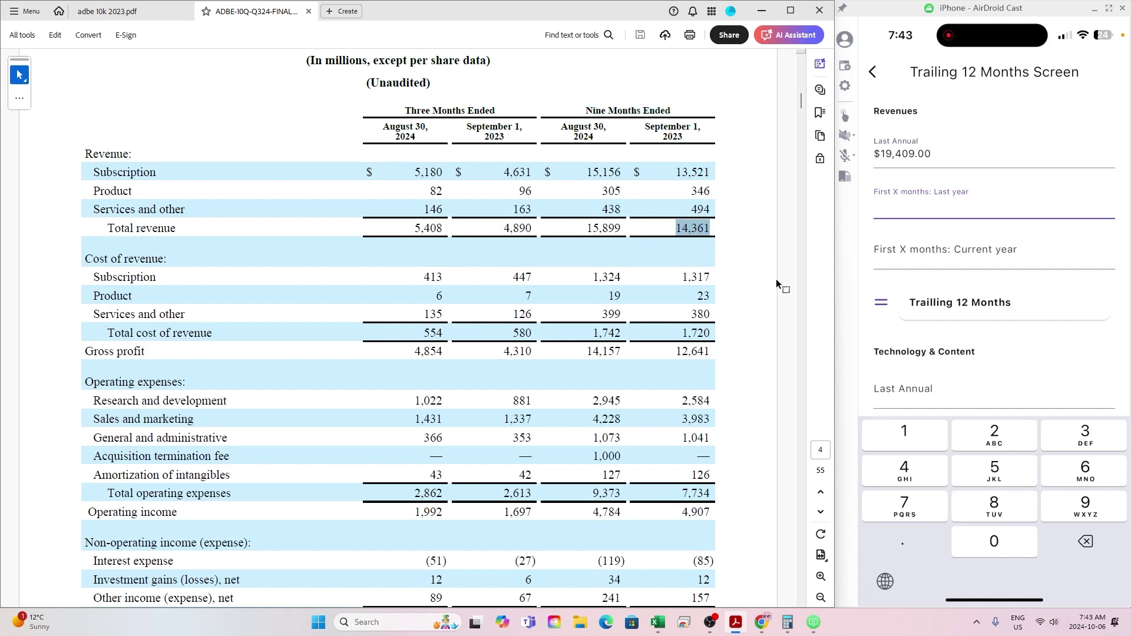
pyautogui.write('14,')
pyautogui.write('361')
pyautogui.press('Tab')
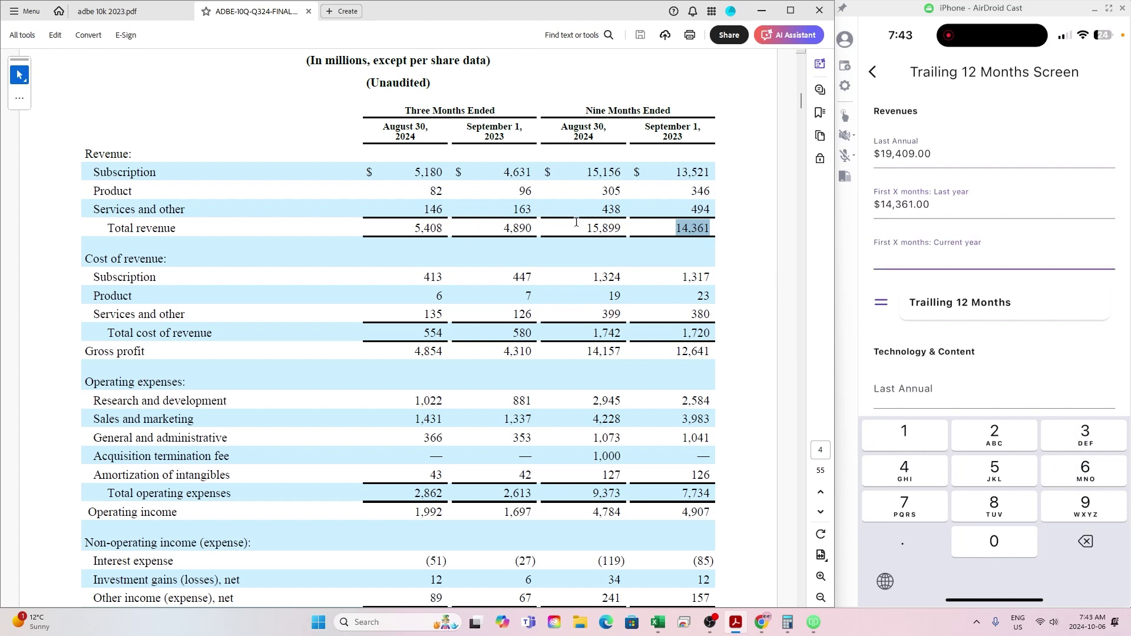
pyautogui.moveTo(577, 223); pyautogui.dragTo(619, 229)
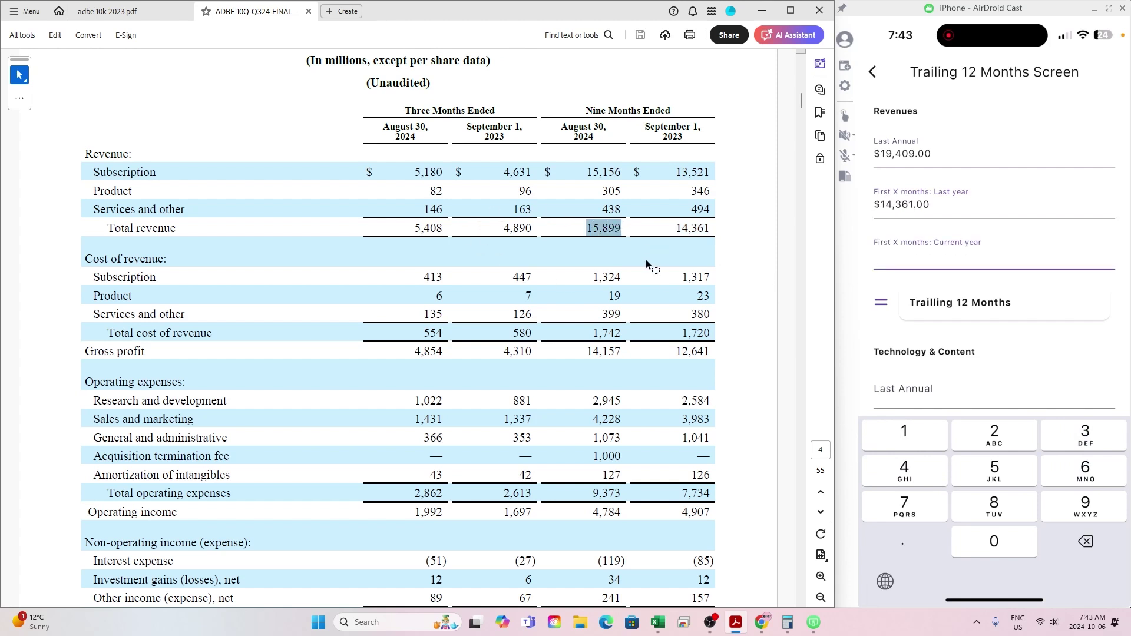
pyautogui.write('15899')
pyautogui.press('Tab')
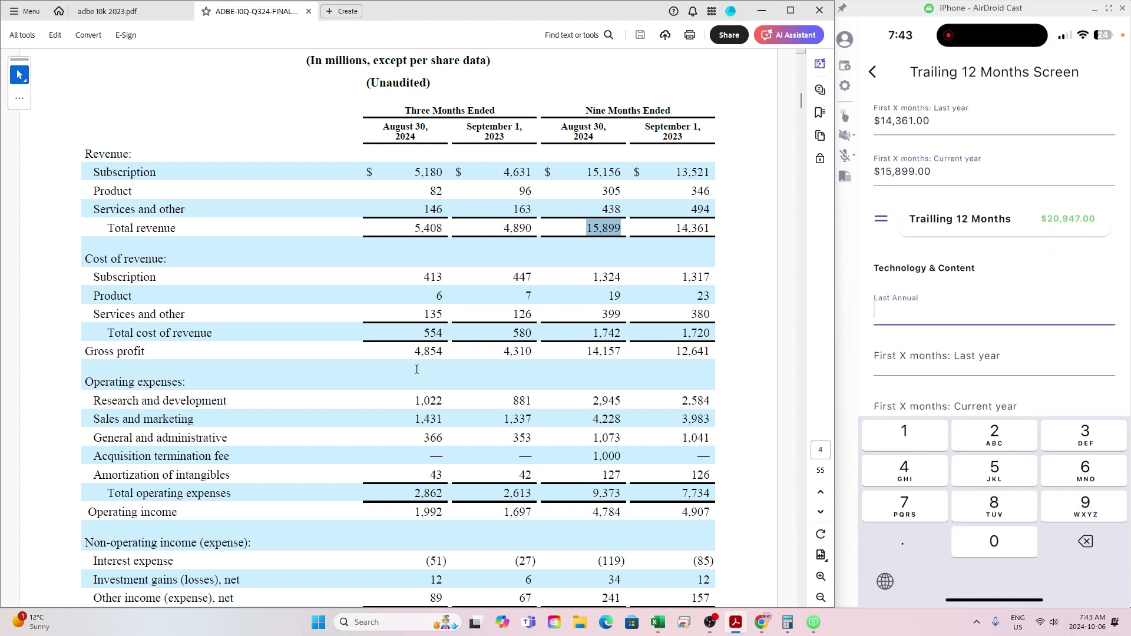
# Enter the 10-K's 2023 R&D expense of 3,473 as Technology & Content last annual.
pyautogui.click(145, 11)
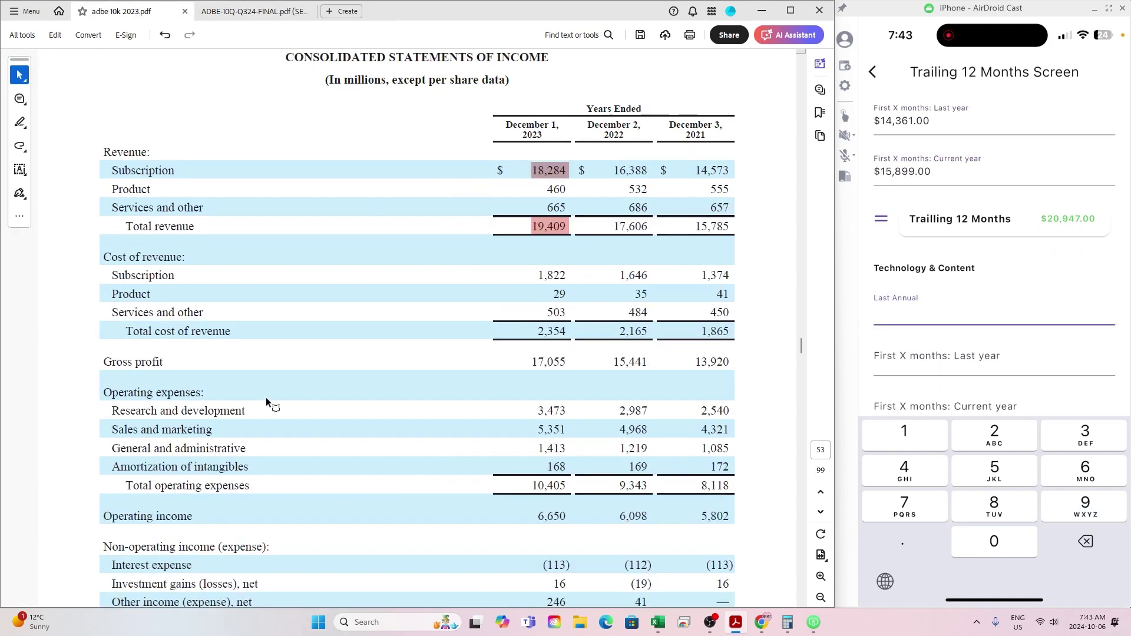
pyautogui.moveTo(535, 410); pyautogui.dragTo(574, 420)
pyautogui.click(603, 433)
pyautogui.write('3473')
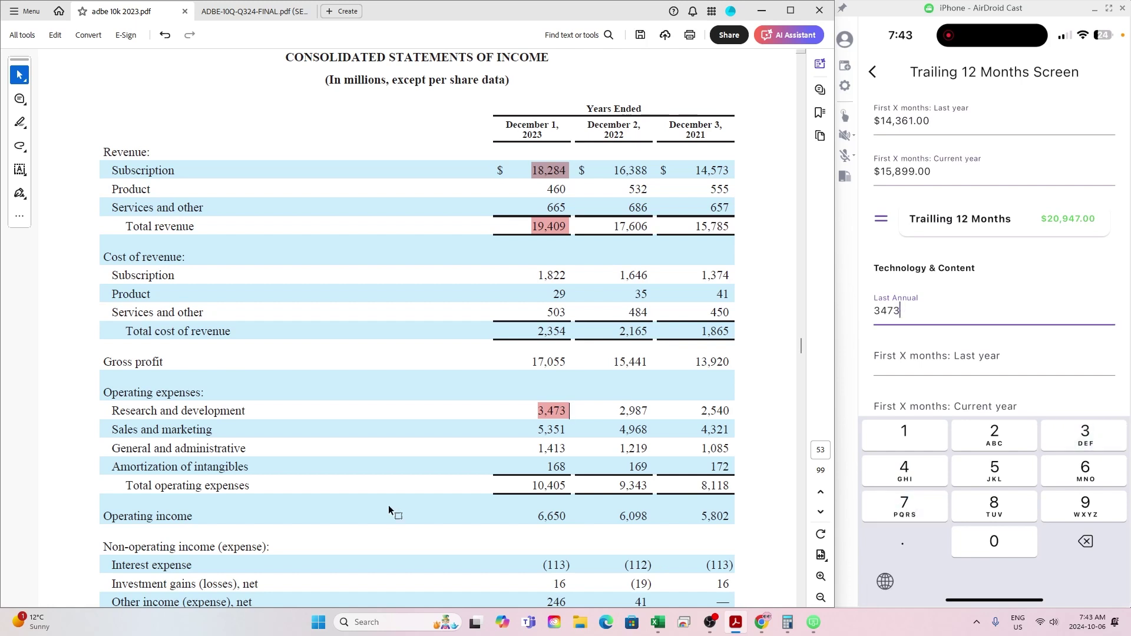
pyautogui.press('Tab')
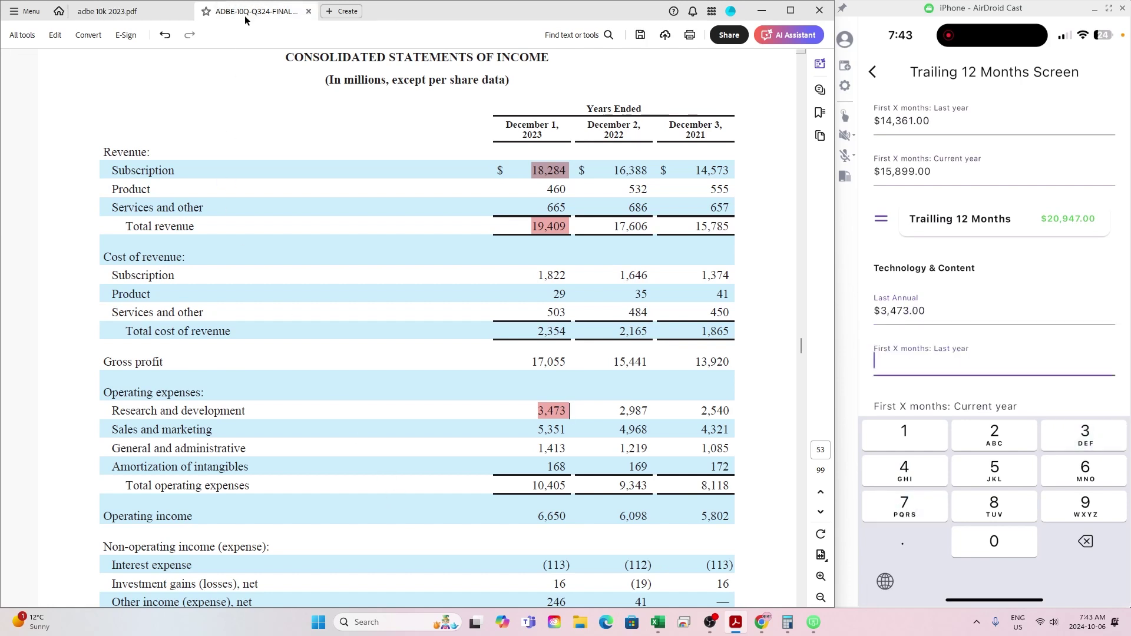
# Enter the 10-Q nine-month R&D figures: 2,584 last year and 2,945 this year.
pyautogui.click(245, 14)
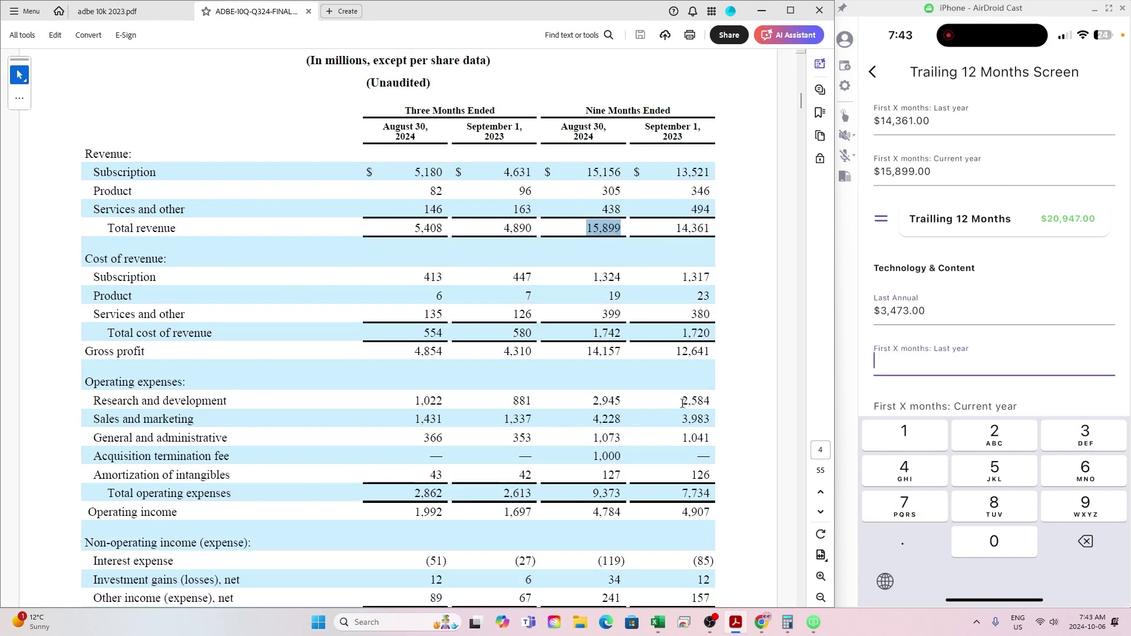
pyautogui.moveTo(682, 401); pyautogui.dragTo(710, 403)
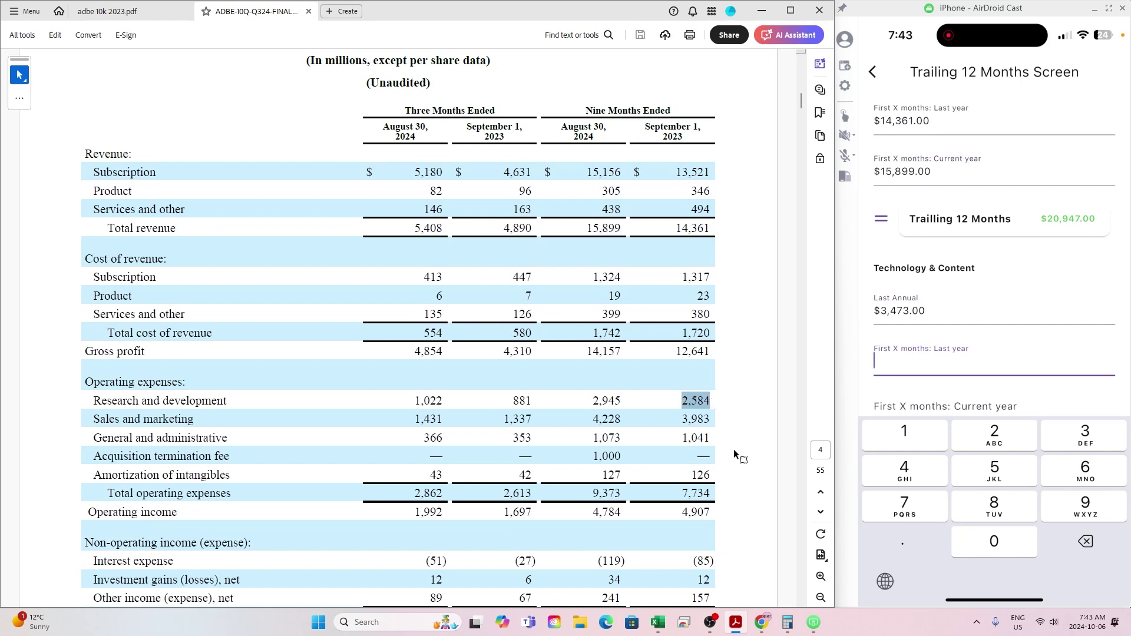
pyautogui.write('2,58')
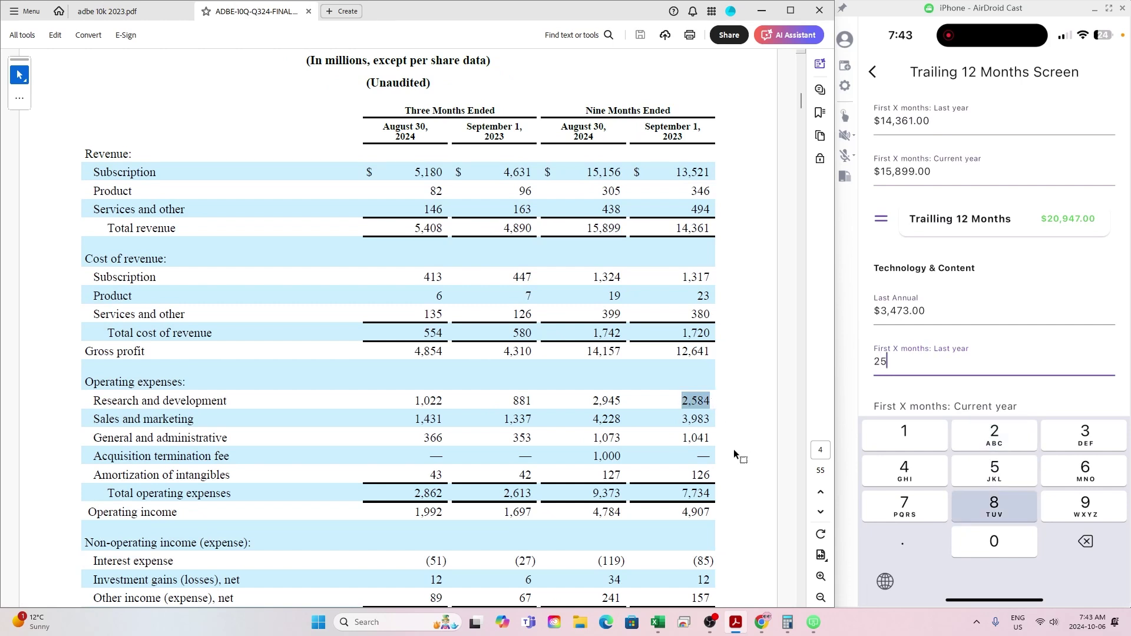
pyautogui.write('4')
pyautogui.press('Tab')
pyautogui.moveTo(590, 400); pyautogui.dragTo(626, 400)
pyautogui.write('2')
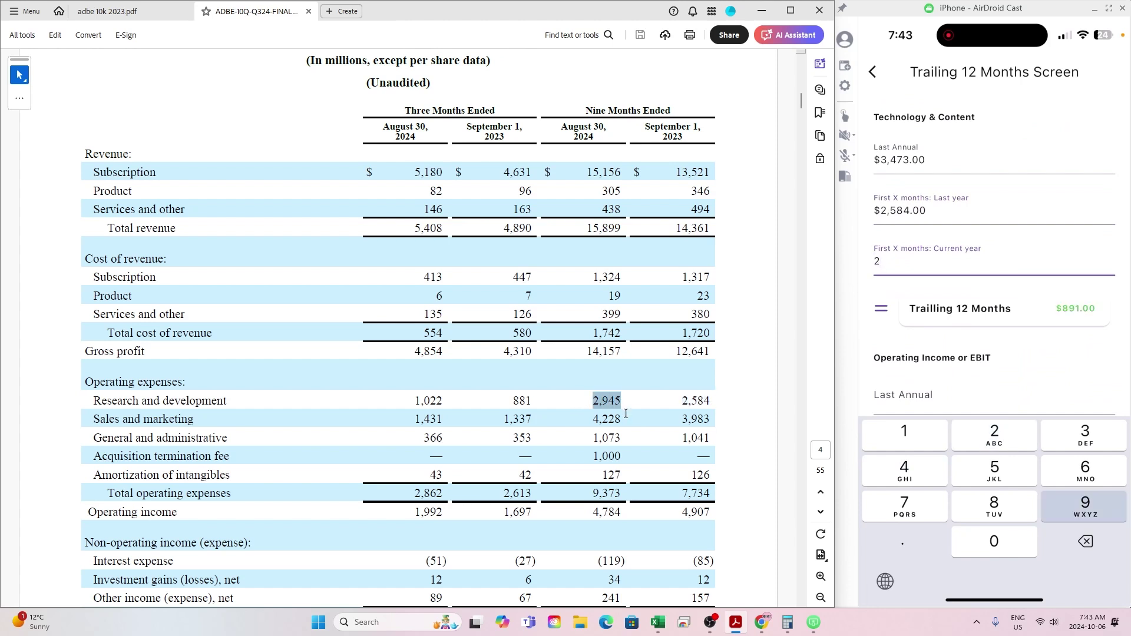
pyautogui.write(',945')
pyautogui.press('Tab')
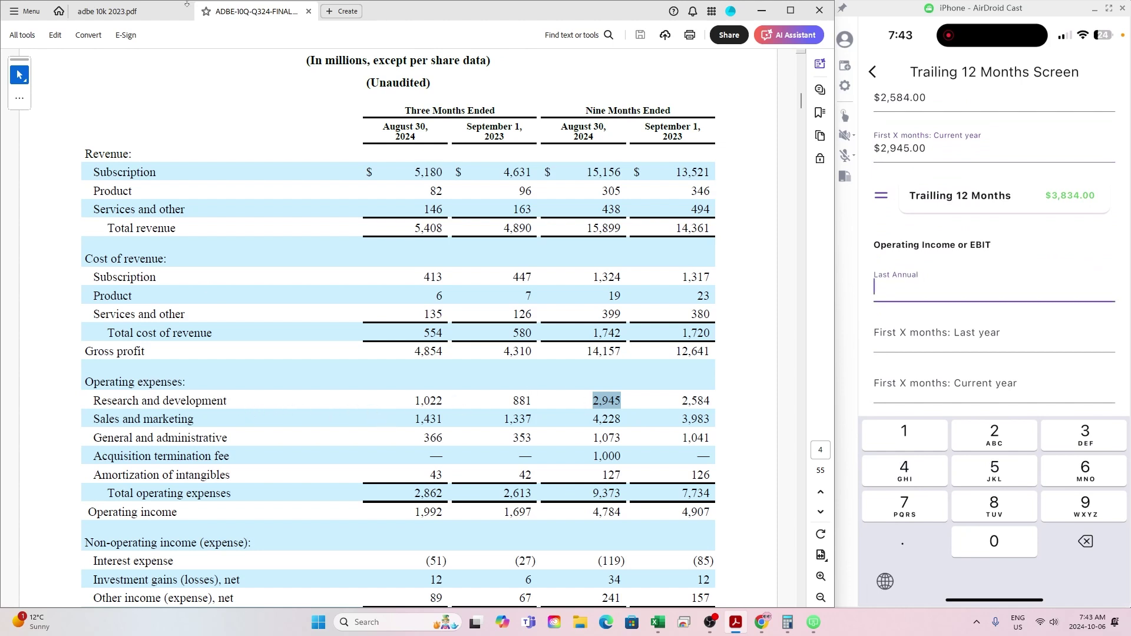
# Enter the 10-K's 2023 operating income of 6,650 as last annual.
pyautogui.click(153, 14)
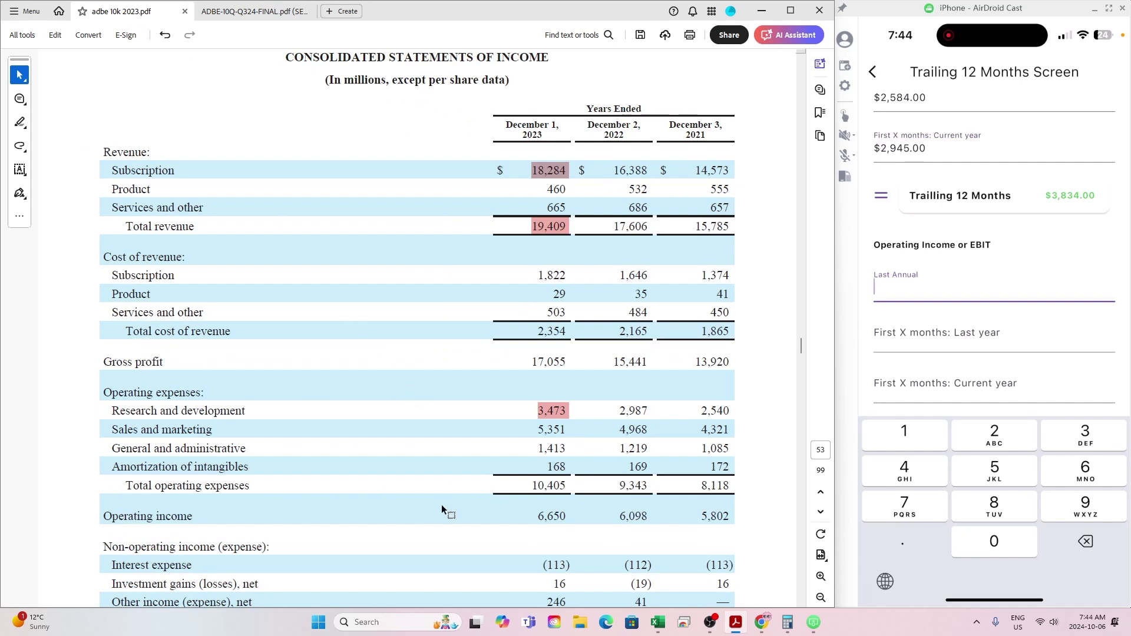
pyautogui.scroll(-1, 439, 502)
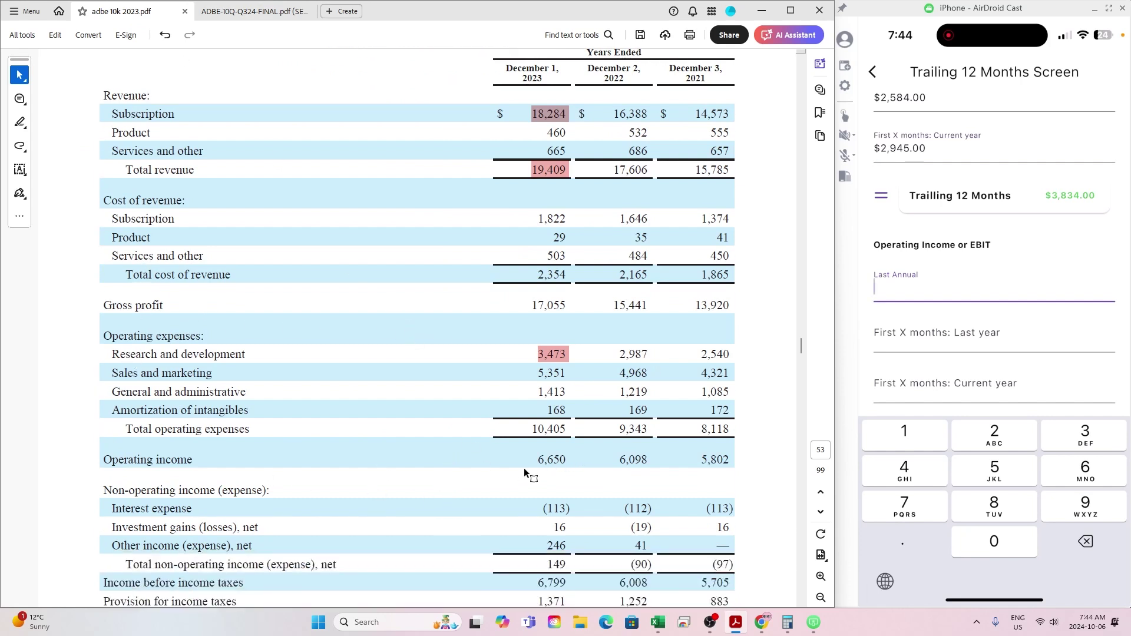
pyautogui.moveTo(534, 461); pyautogui.dragTo(568, 461)
pyautogui.write('6650')
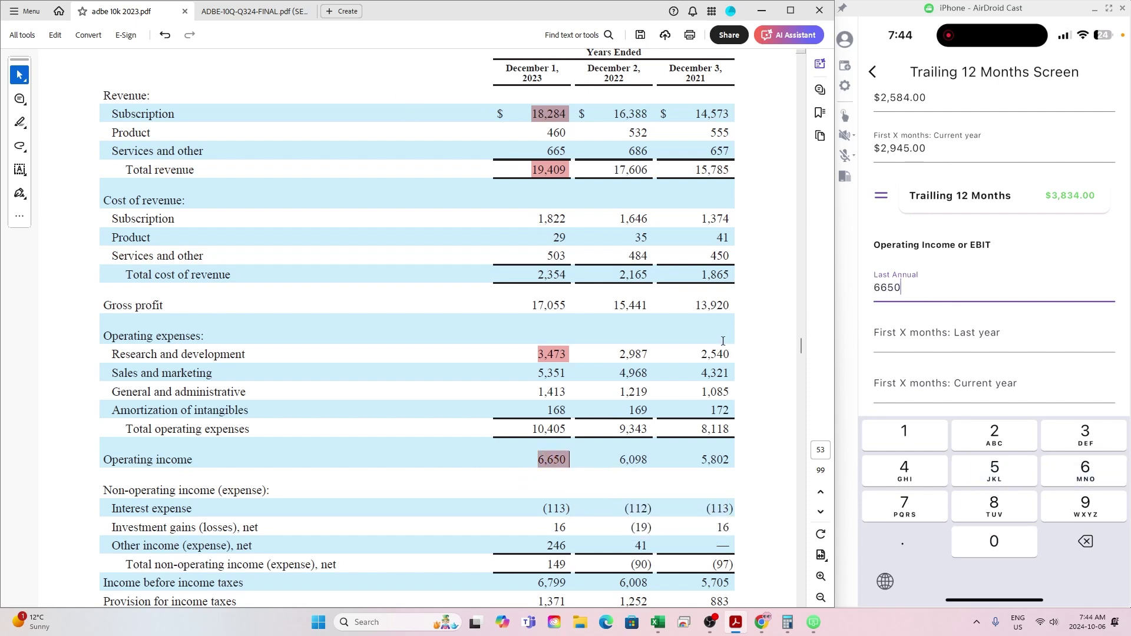
pyautogui.click(936, 336)
# Enter last year's nine-month operating income of 4,907 and select the 1,000 termination fee.
pyautogui.click(256, 11)
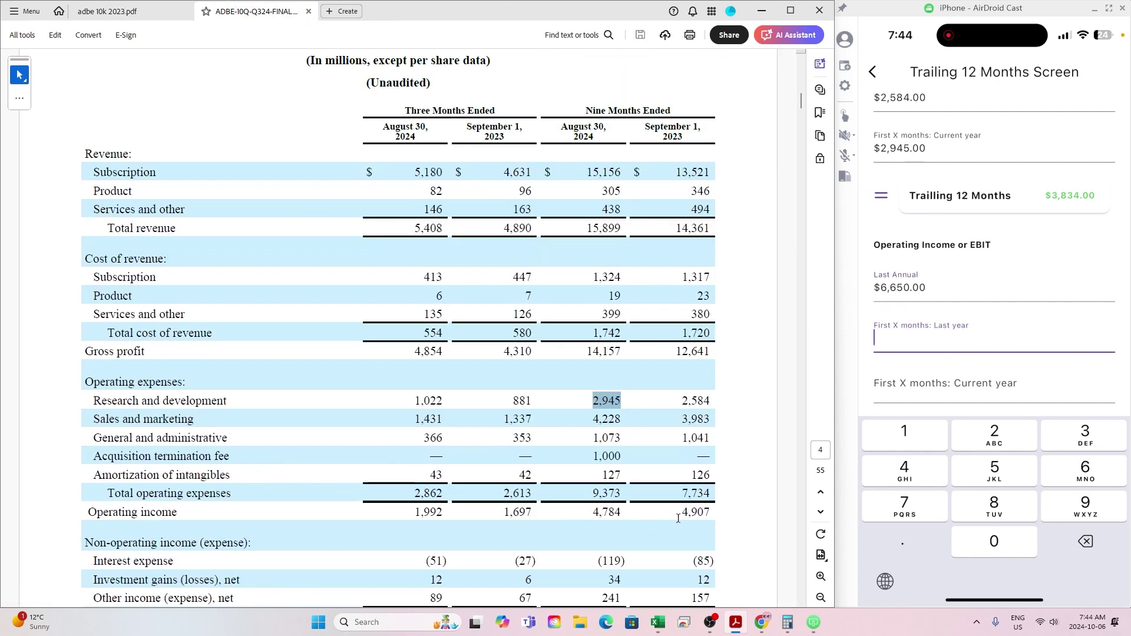
pyautogui.moveTo(675, 518); pyautogui.dragTo(712, 517)
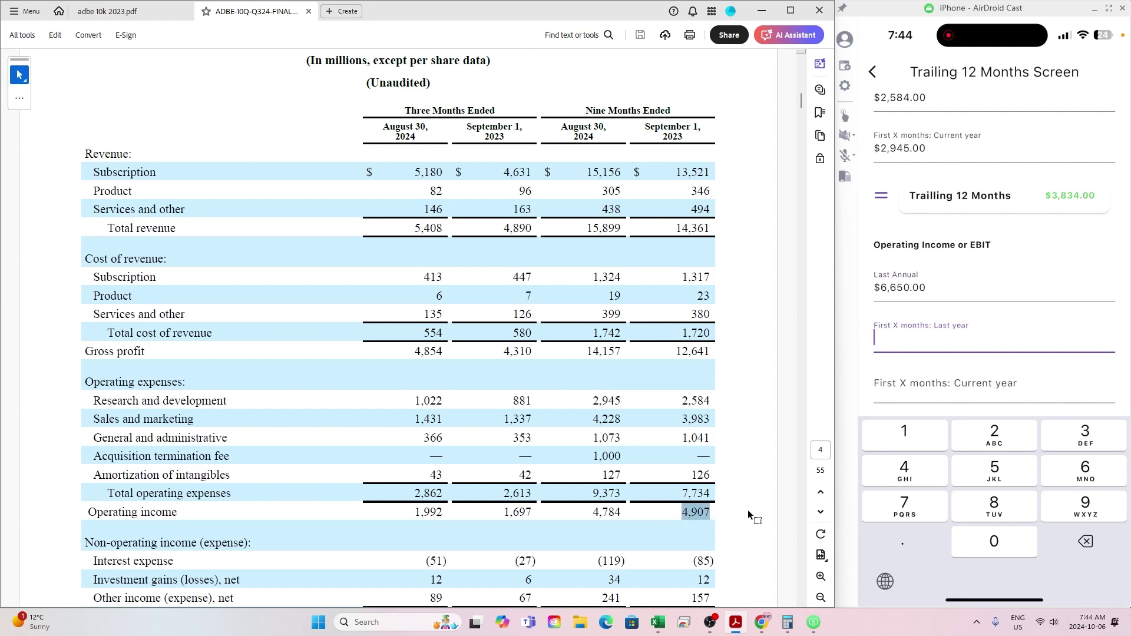
pyautogui.write('4907')
pyautogui.moveTo(621, 513); pyautogui.dragTo(591, 512)
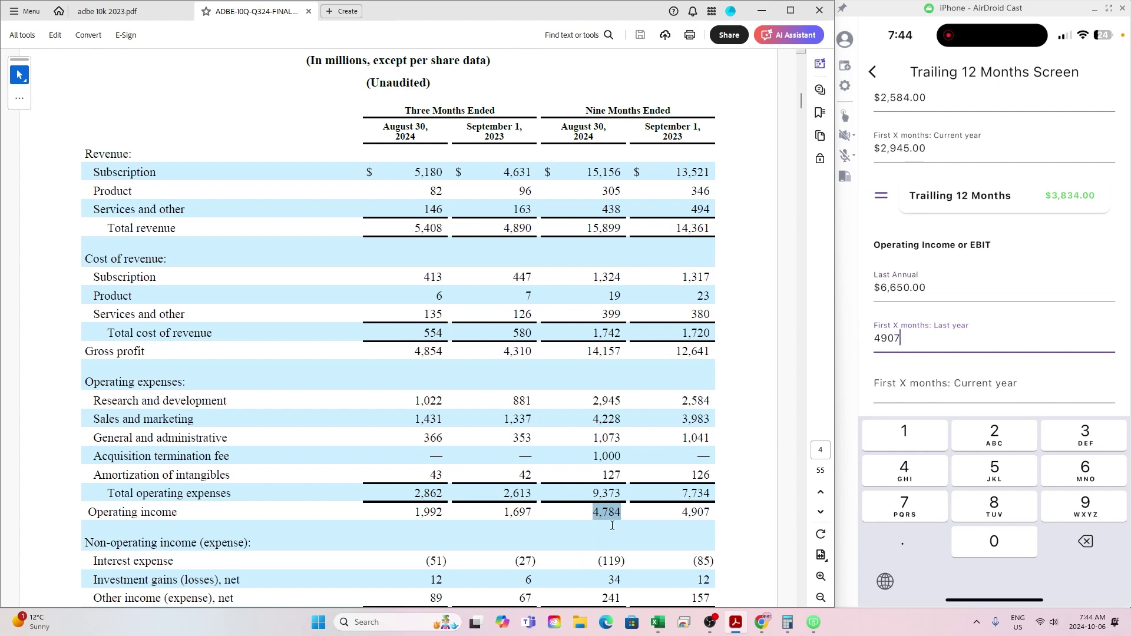
pyautogui.press('Tab')
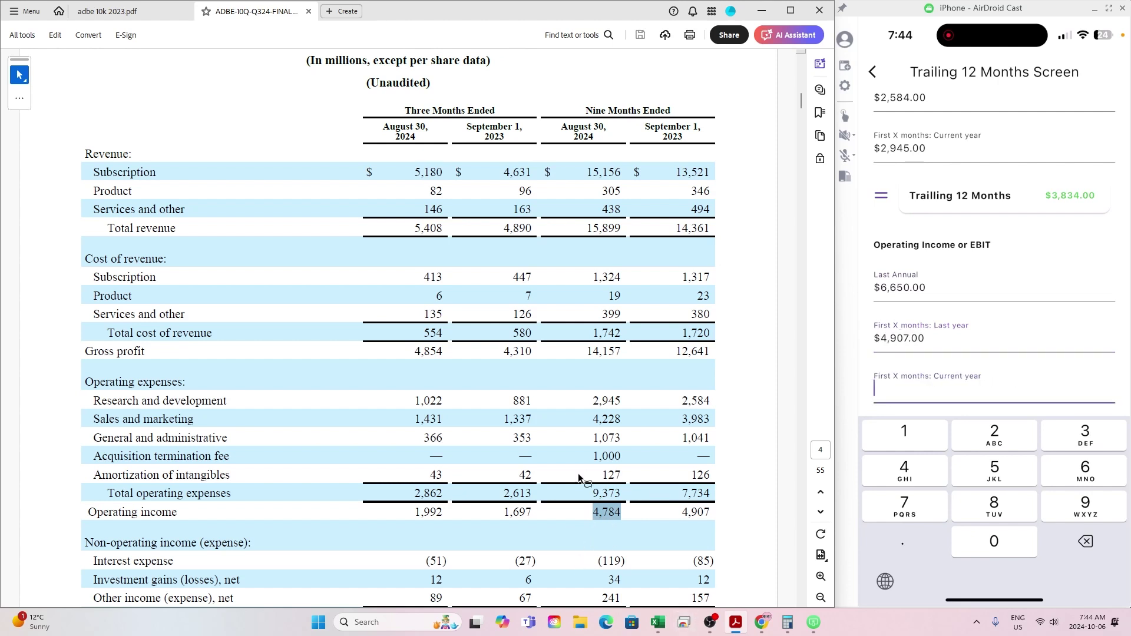
pyautogui.moveTo(589, 455); pyautogui.dragTo(650, 447)
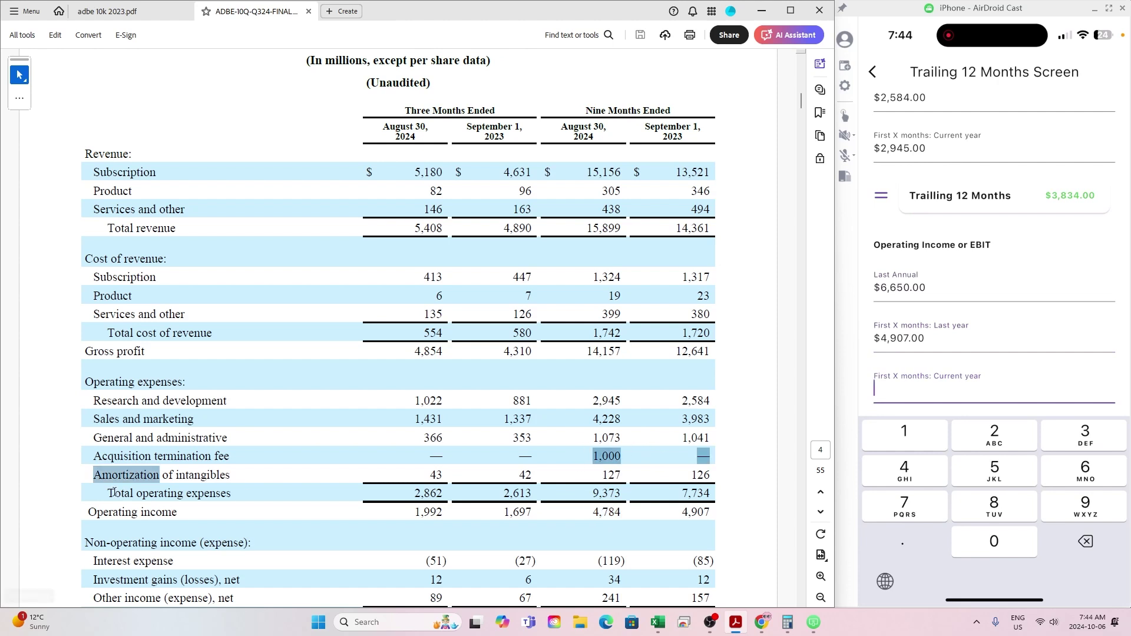
# Copy the 'Acquisition termination fee' label from the 10-Q income statement.
pyautogui.moveTo(94, 456); pyautogui.dragTo(627, 454)
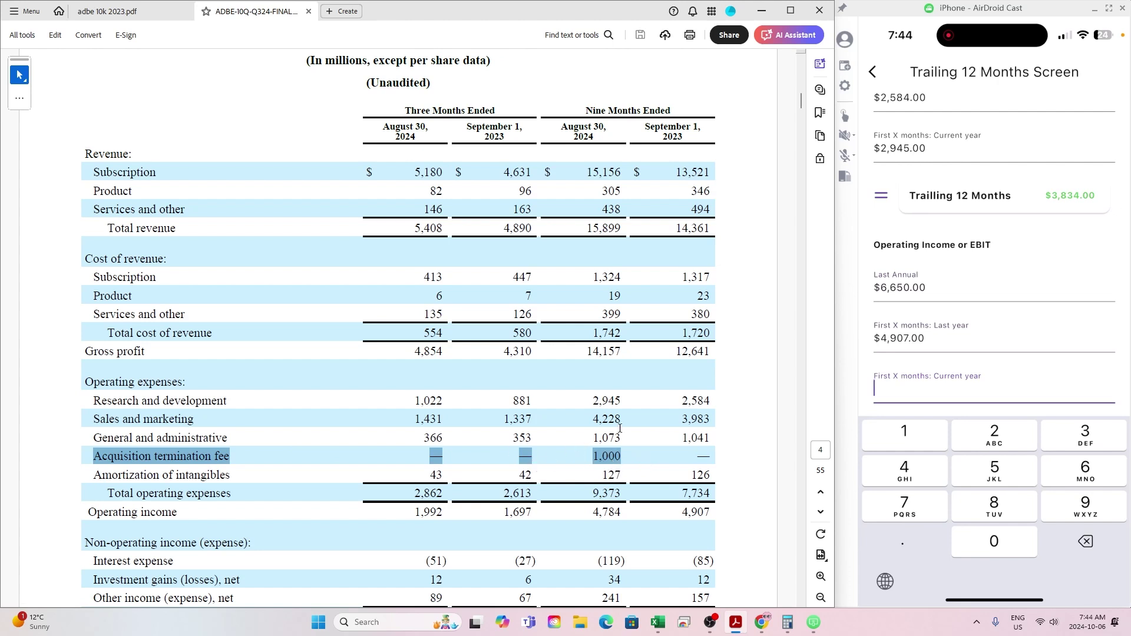
pyautogui.click(145, 457)
pyautogui.moveTo(93, 457); pyautogui.dragTo(219, 461)
pyautogui.rightClick(219, 461)
pyautogui.click(235, 467)
# Search the 10-Q for 'Acquisition termination fee', read the $1 billion Figma note, and return.
pyautogui.click(610, 36)
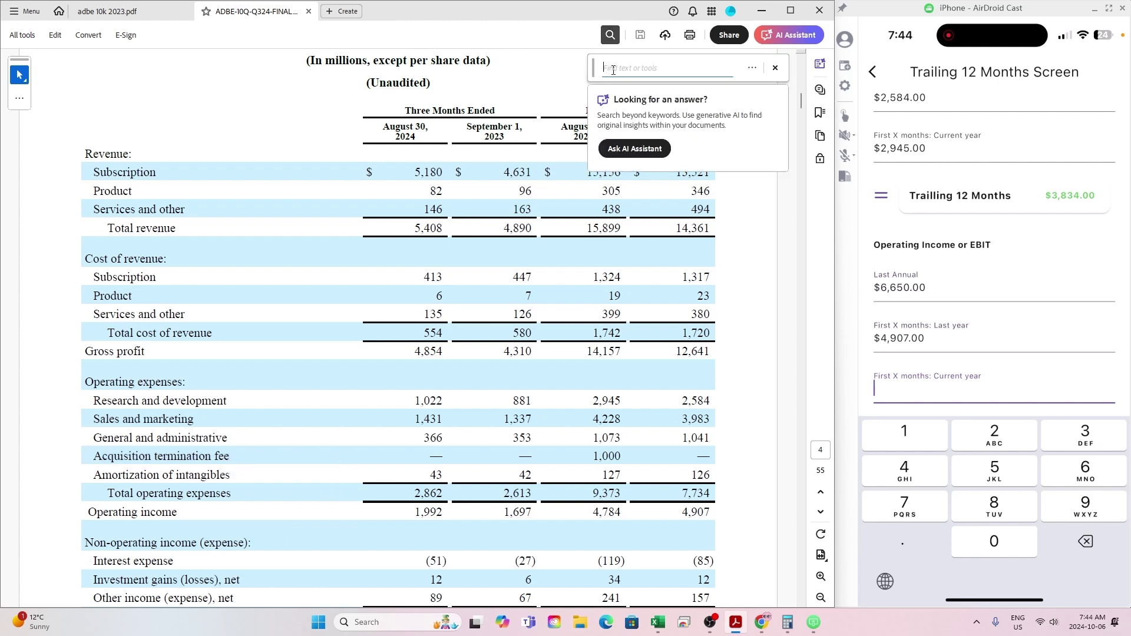
pyautogui.hotkey('ctrl', 'v')
pyautogui.press('Return')
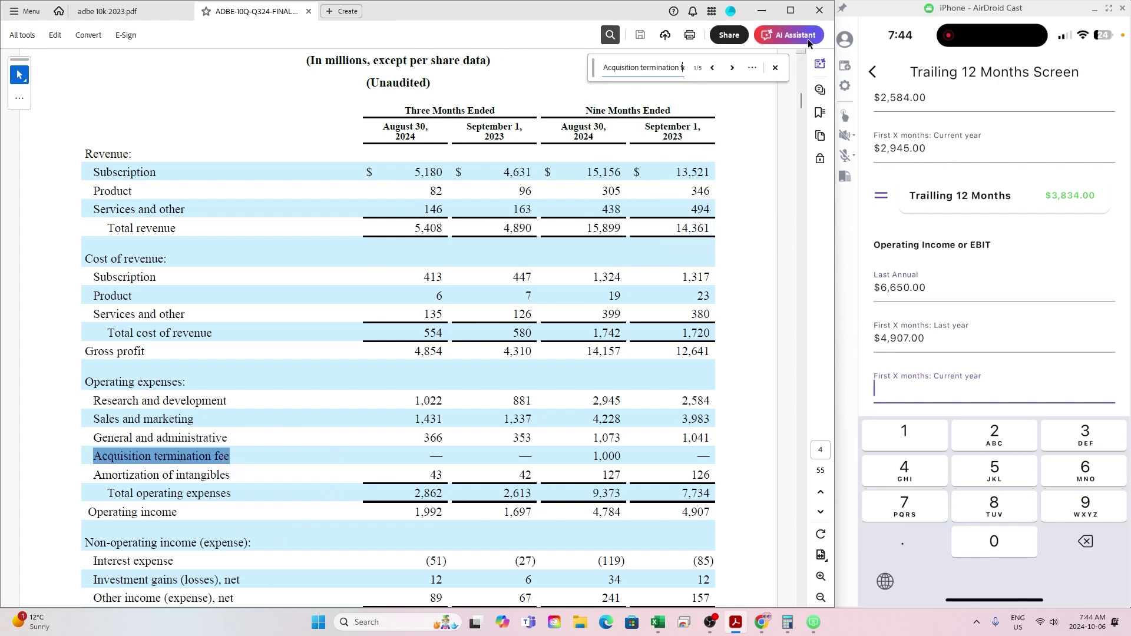
pyautogui.click(736, 68)
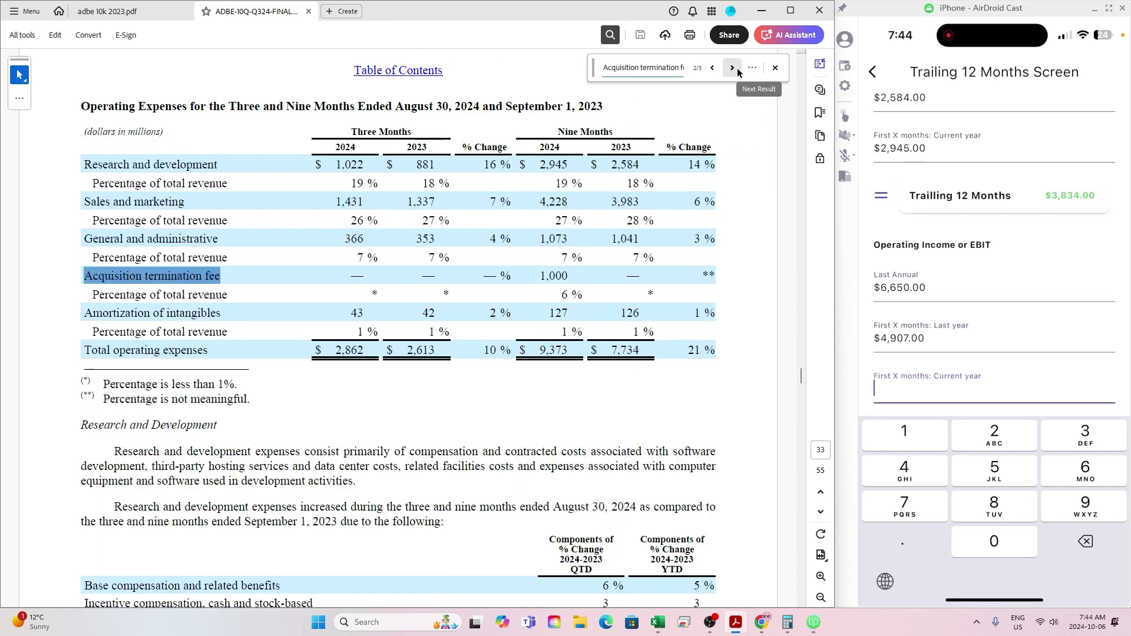
pyautogui.click(736, 68)
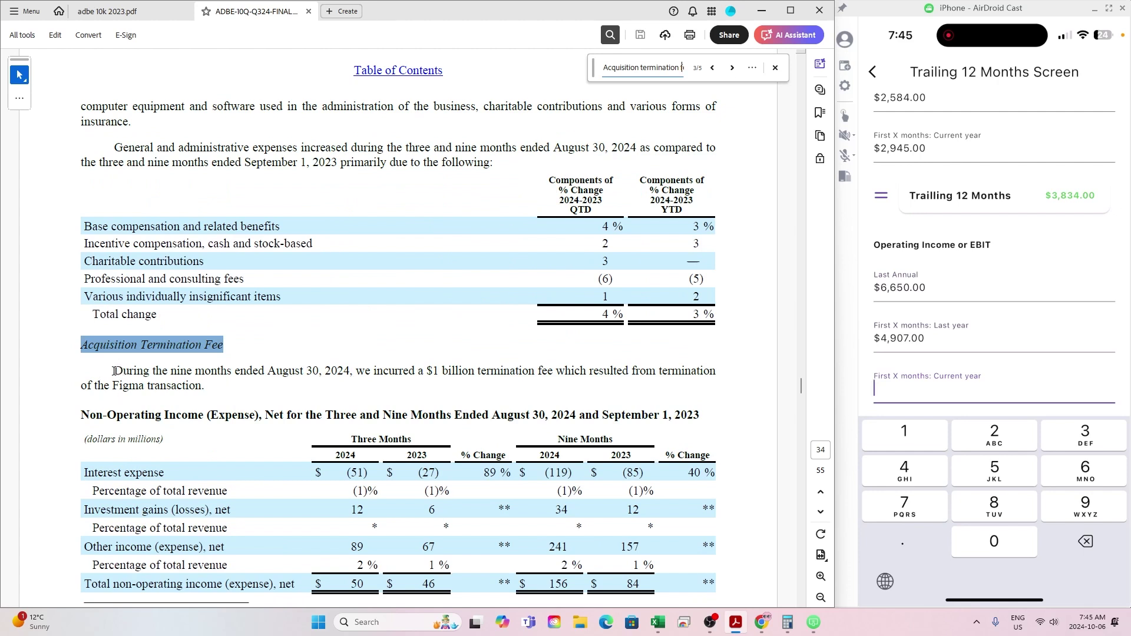
pyautogui.moveTo(115, 371); pyautogui.dragTo(207, 389)
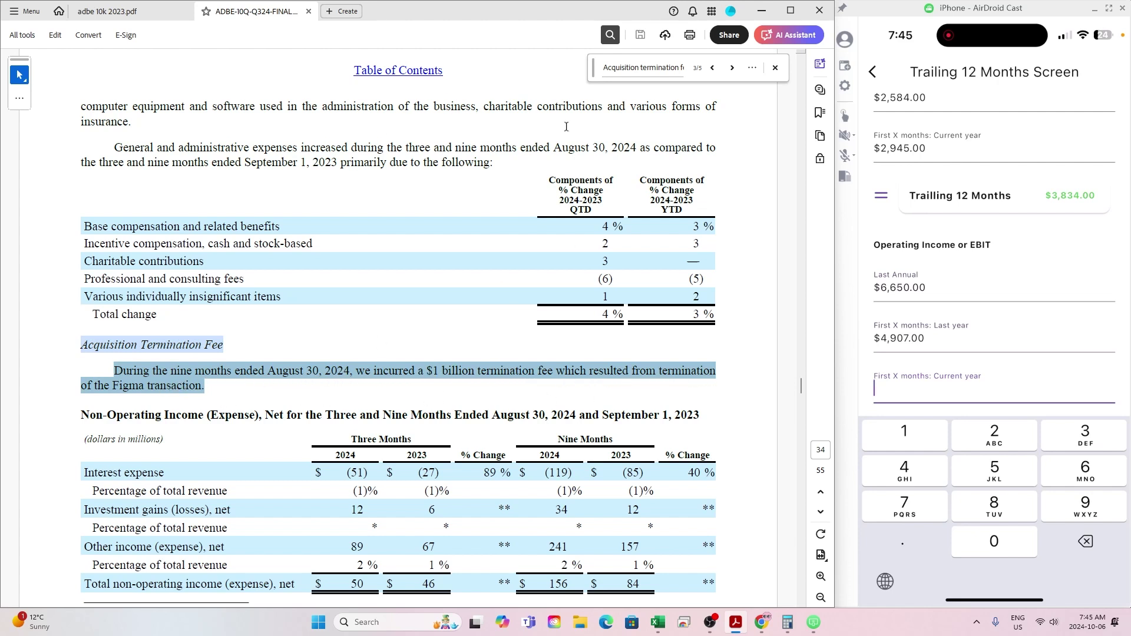
pyautogui.click(714, 70)
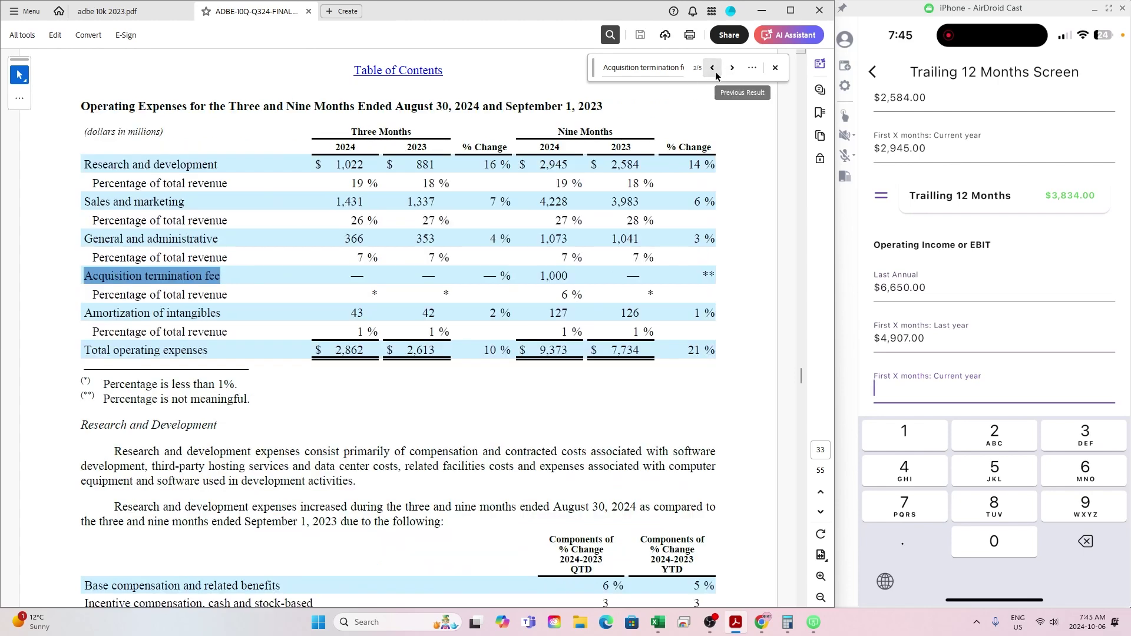
pyautogui.click(714, 69)
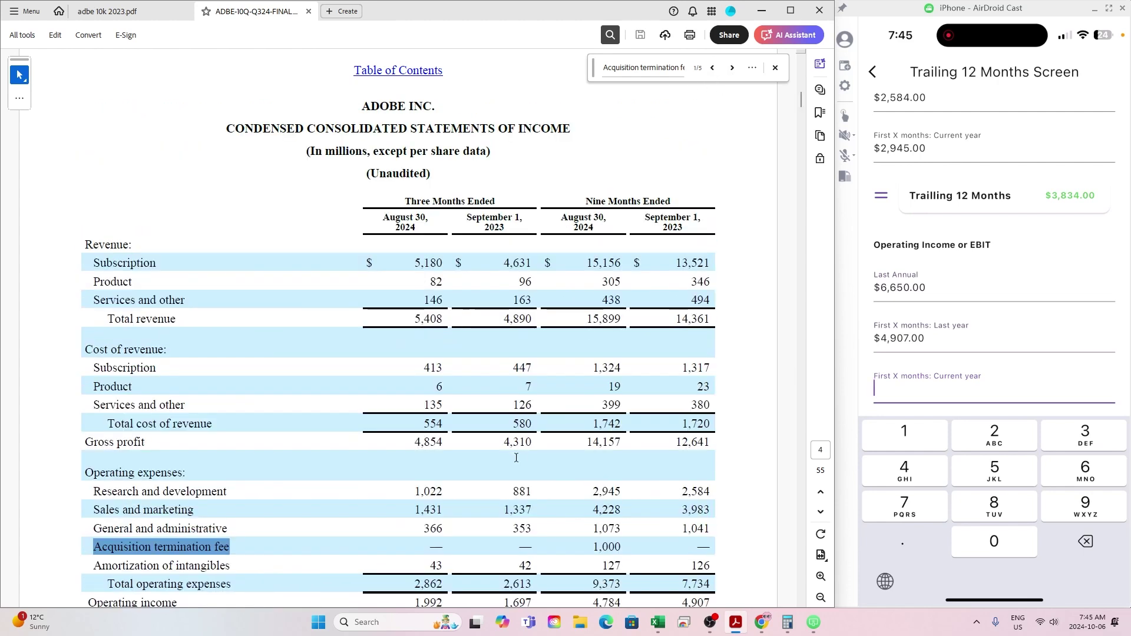
pyautogui.scroll(-1, 516, 457)
pyautogui.scroll(-1, 516, 458)
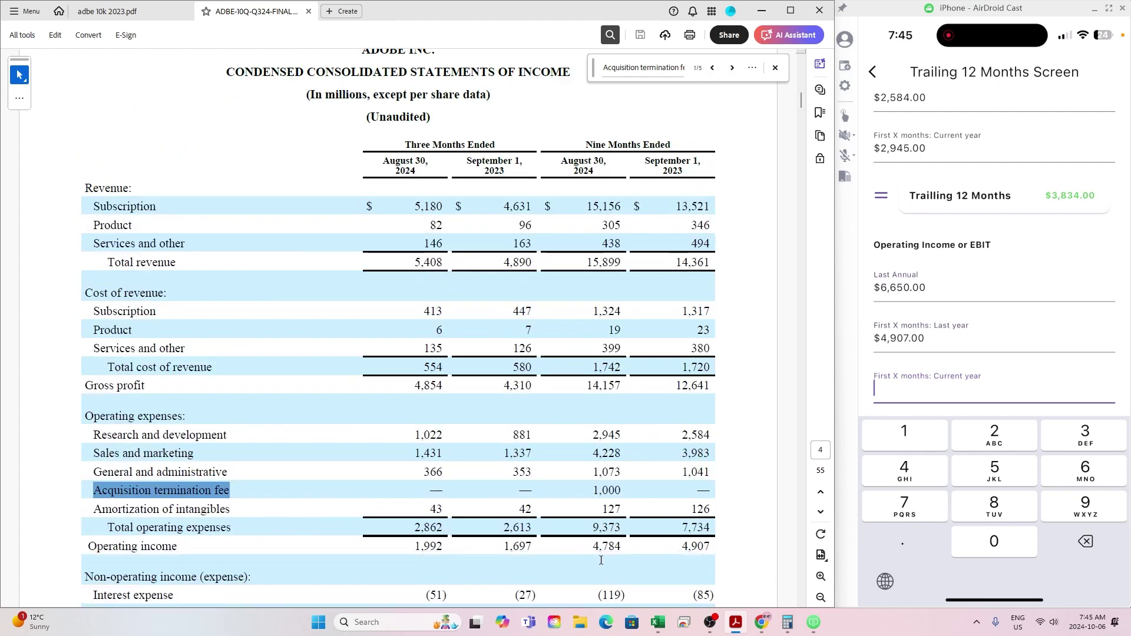
# Start a Calculator sum with the 4,784 nine-month operating income.
pyautogui.click(795, 629)
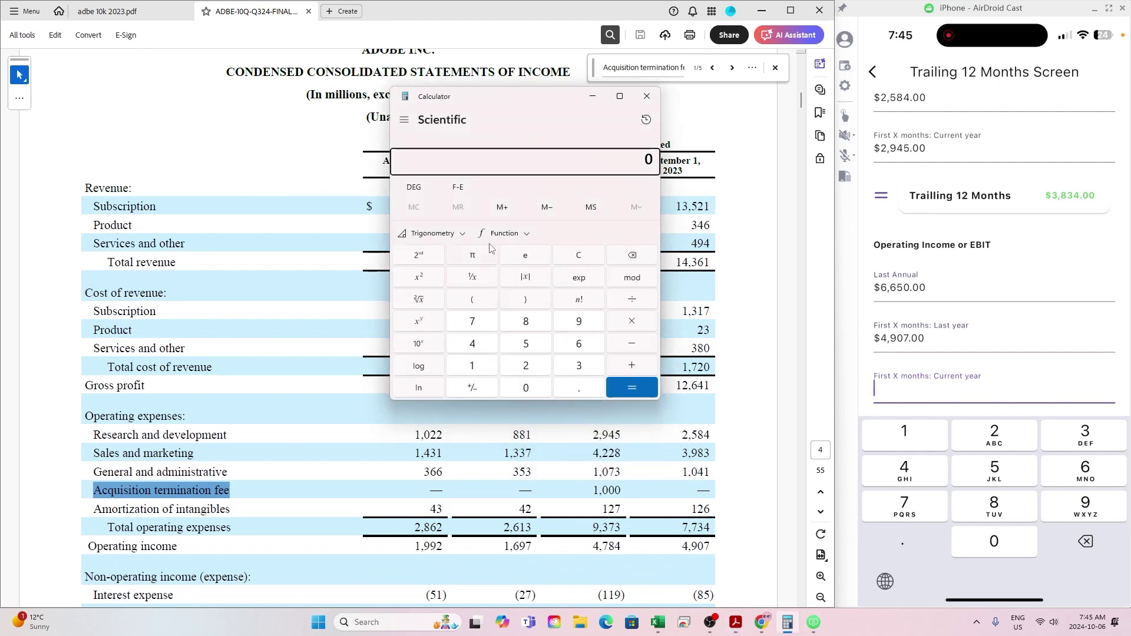
pyautogui.click(471, 343)
pyautogui.click(472, 322)
pyautogui.click(529, 324)
pyautogui.click(473, 344)
pyautogui.click(632, 366)
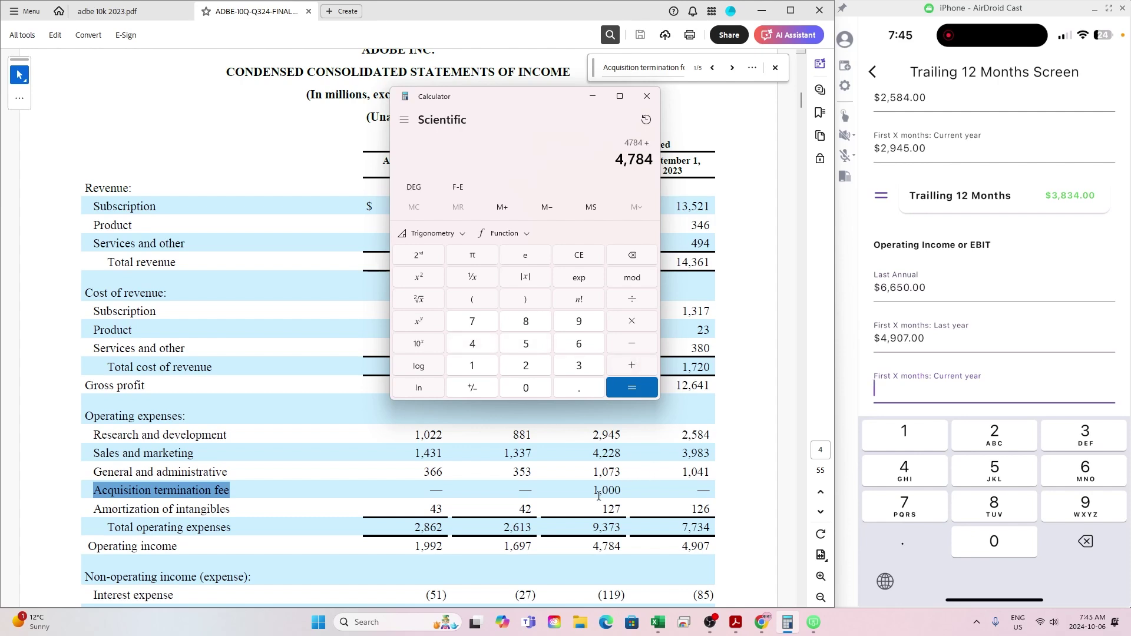
# Add the 1,000 termination fee to get 5,784 and enter it as current-year operating income.
pyautogui.moveTo(592, 491); pyautogui.dragTo(622, 494)
pyautogui.click(788, 622)
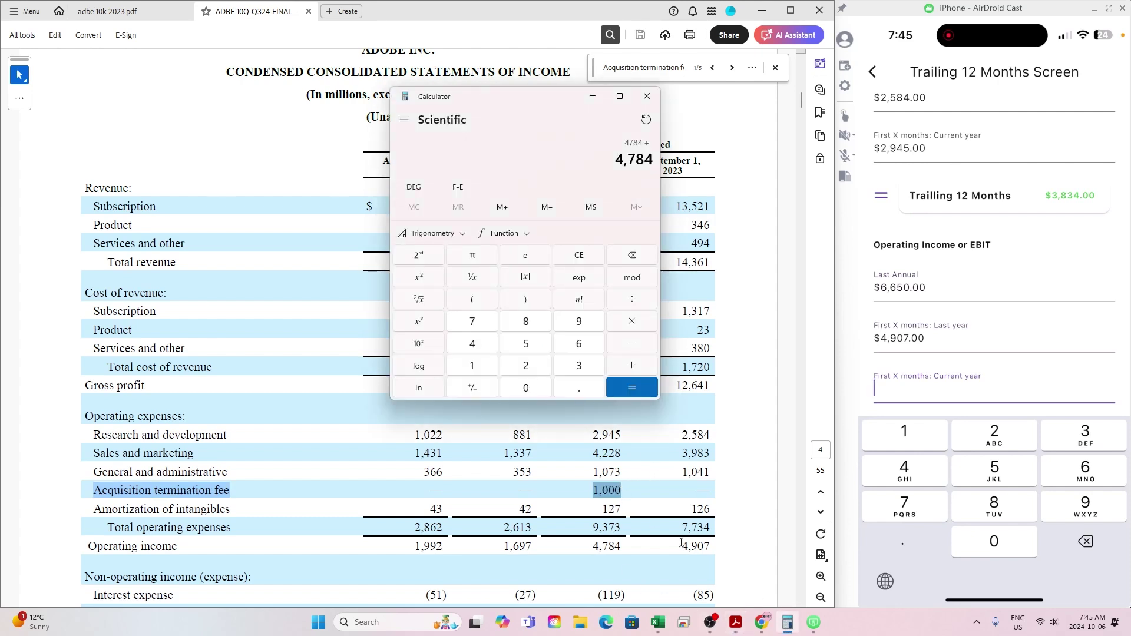
pyautogui.click(472, 365)
pyautogui.click(524, 390)
pyautogui.click(523, 391)
pyautogui.click(523, 391)
pyautogui.click(635, 389)
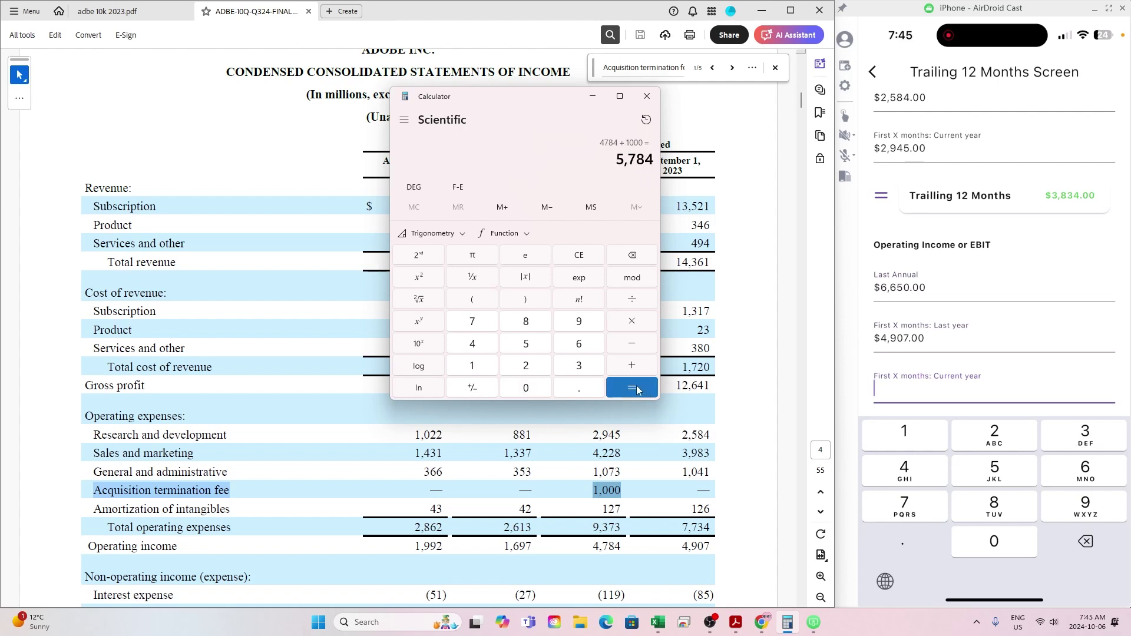
pyautogui.write('5784')
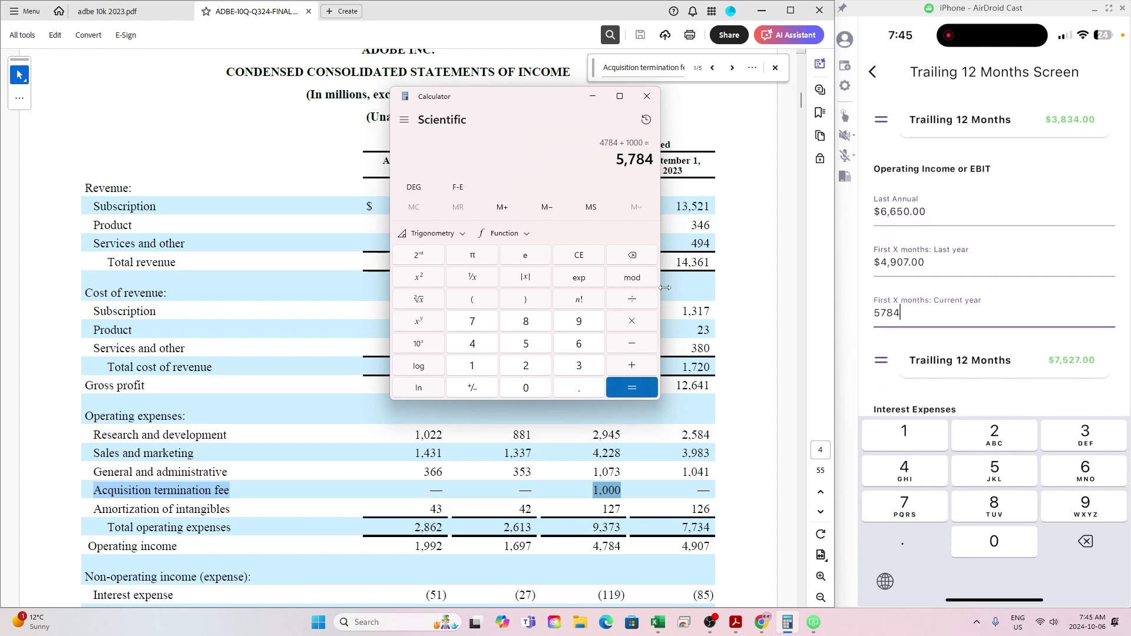
pyautogui.click(593, 96)
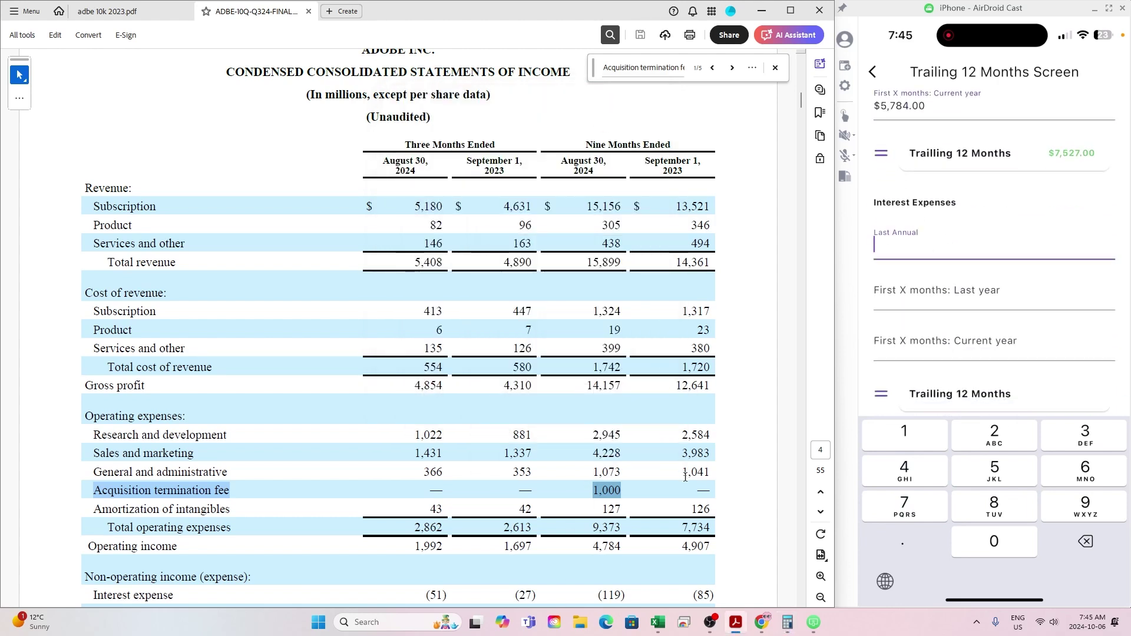
# Highlight Interest expense in the 2023 10-K and enter the annual 113 in the app.
pyautogui.click(125, 7)
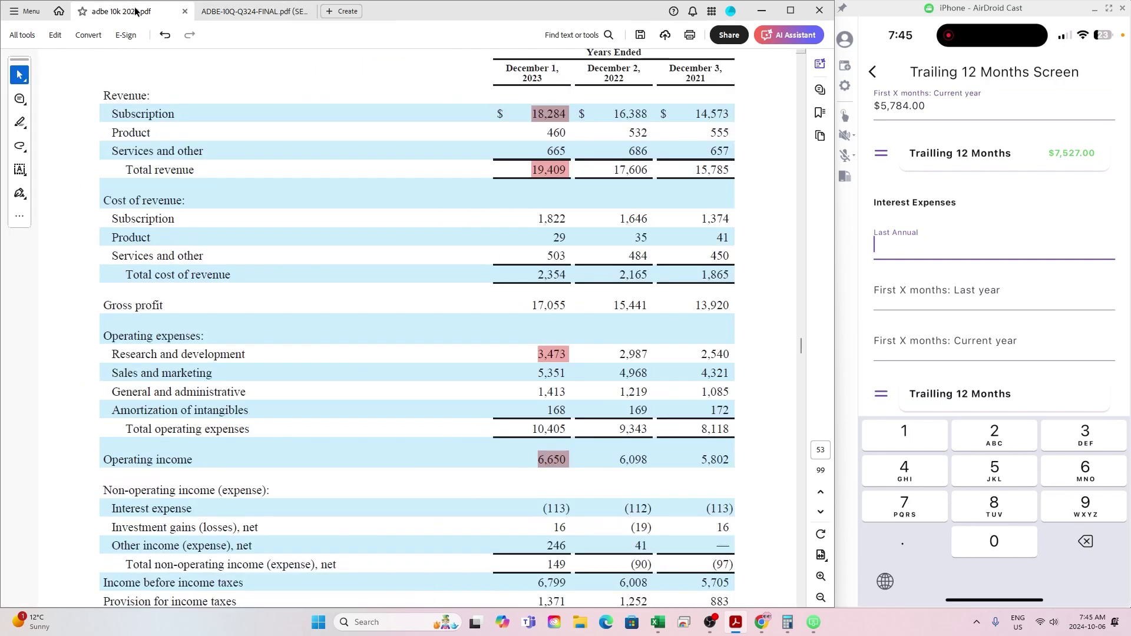
pyautogui.scroll(-4, 434, 373)
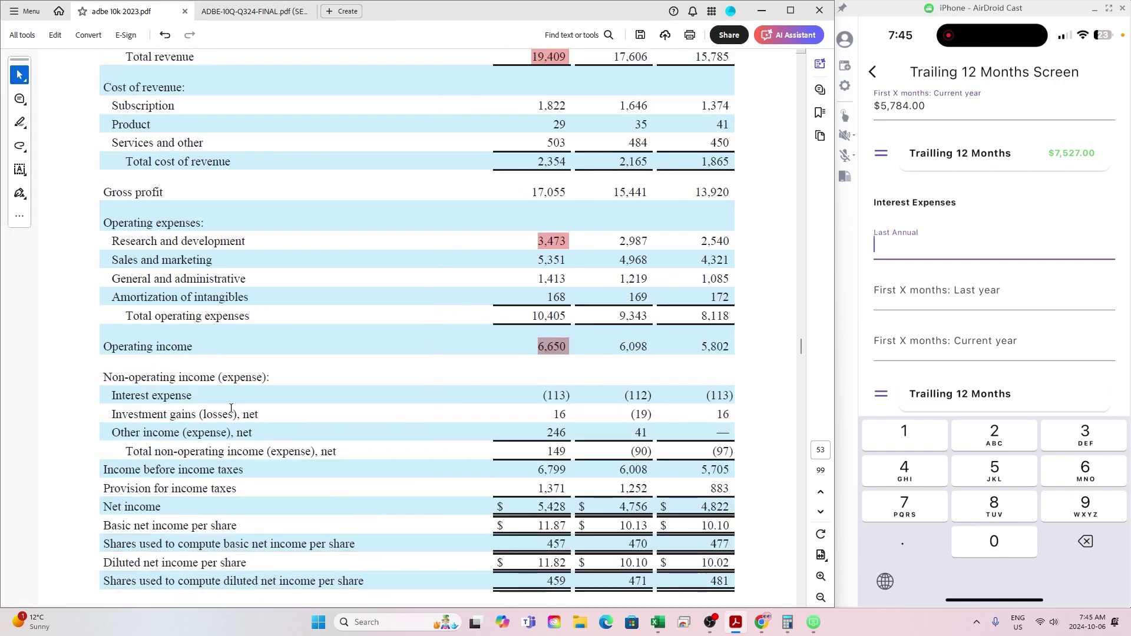
pyautogui.moveTo(110, 393); pyautogui.dragTo(573, 396)
pyautogui.click(594, 416)
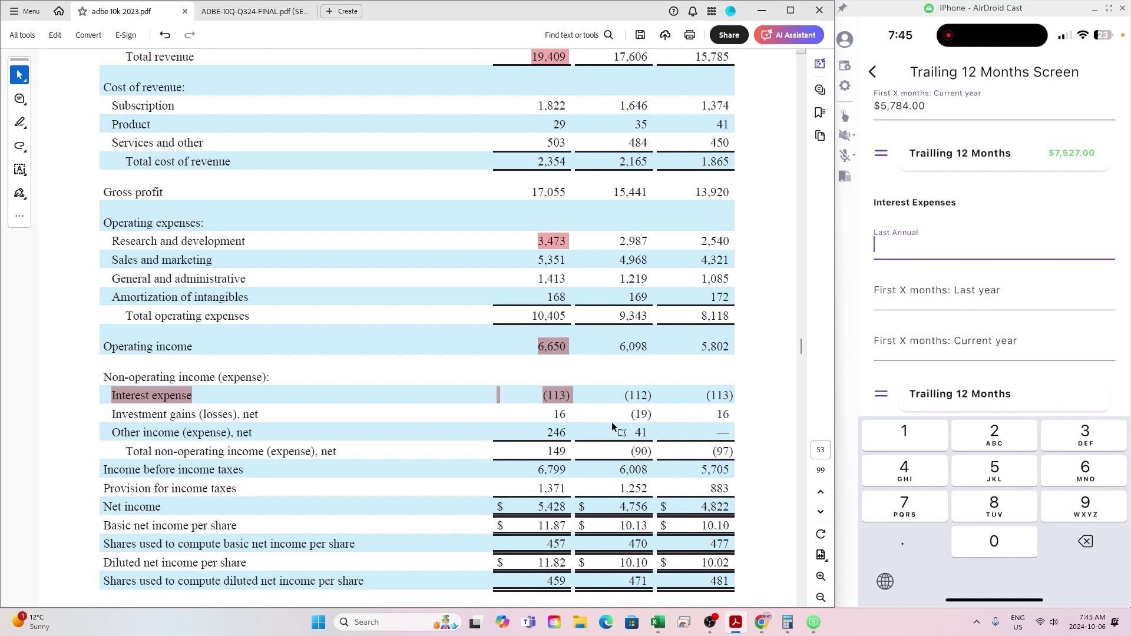
pyautogui.write('113')
pyautogui.press('Tab')
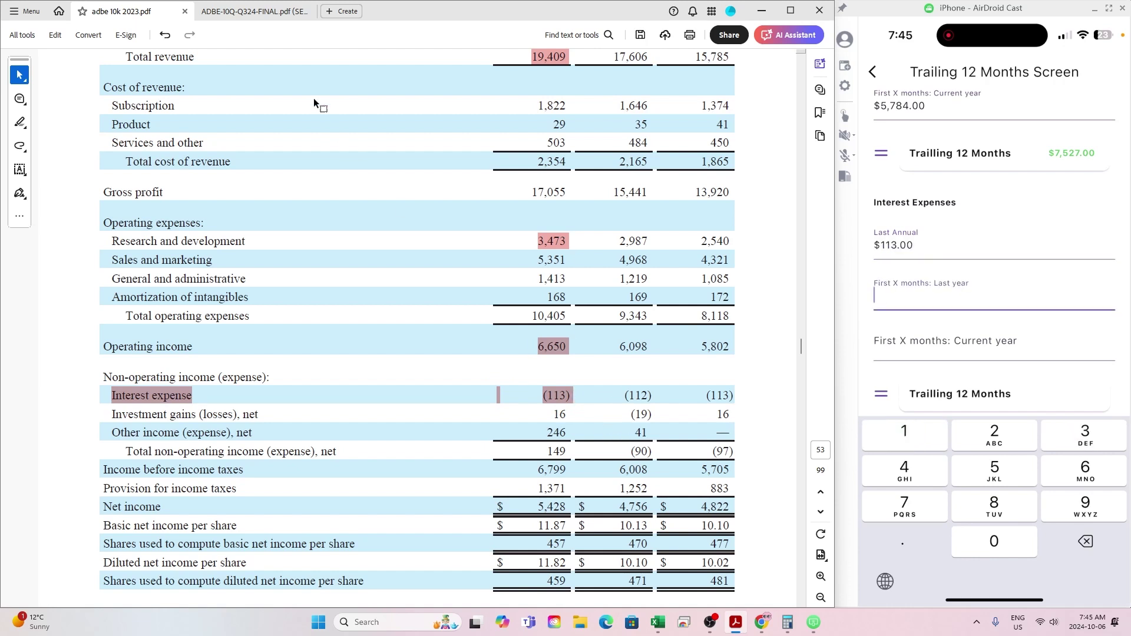
# From the 10-Q, enter interest expenses of 85 and 119 for trailing interest of $147.00.
pyautogui.click(254, 11)
pyautogui.scroll(-3, 248, 400)
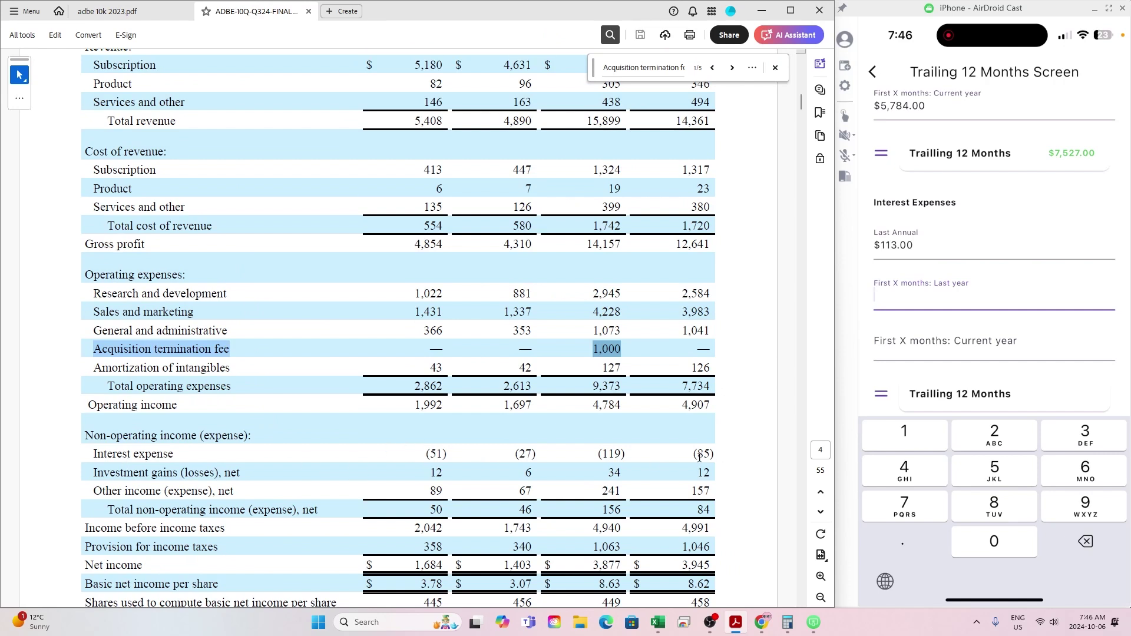
pyautogui.write('85')
pyautogui.press('Tab')
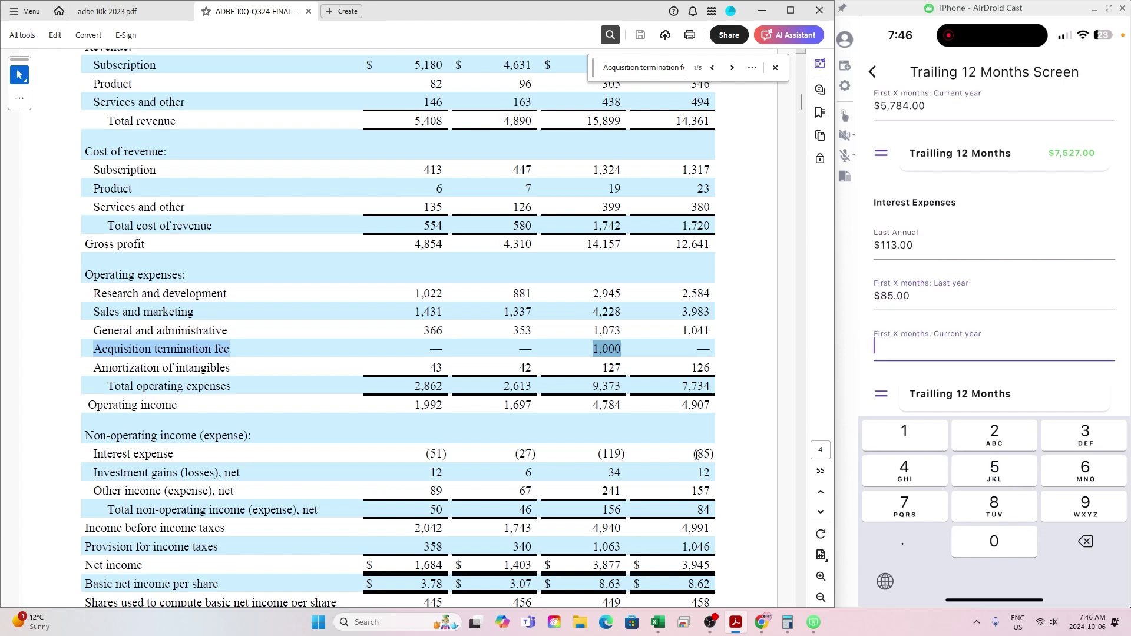
pyautogui.moveTo(607, 454); pyautogui.dragTo(627, 454)
pyautogui.write('119')
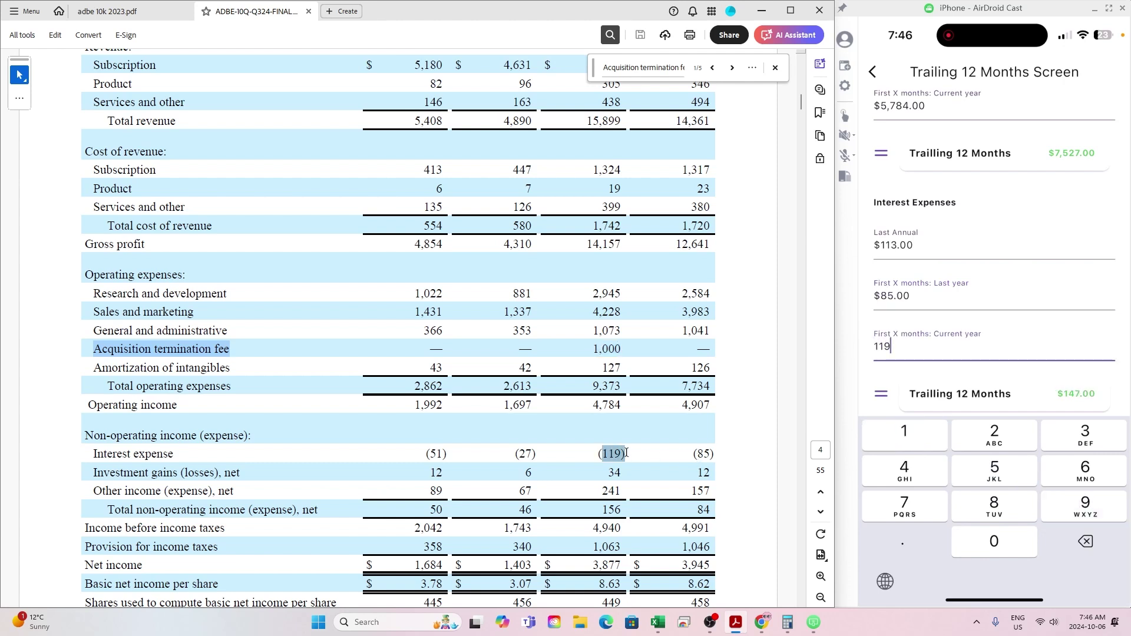
pyautogui.press('Tab')
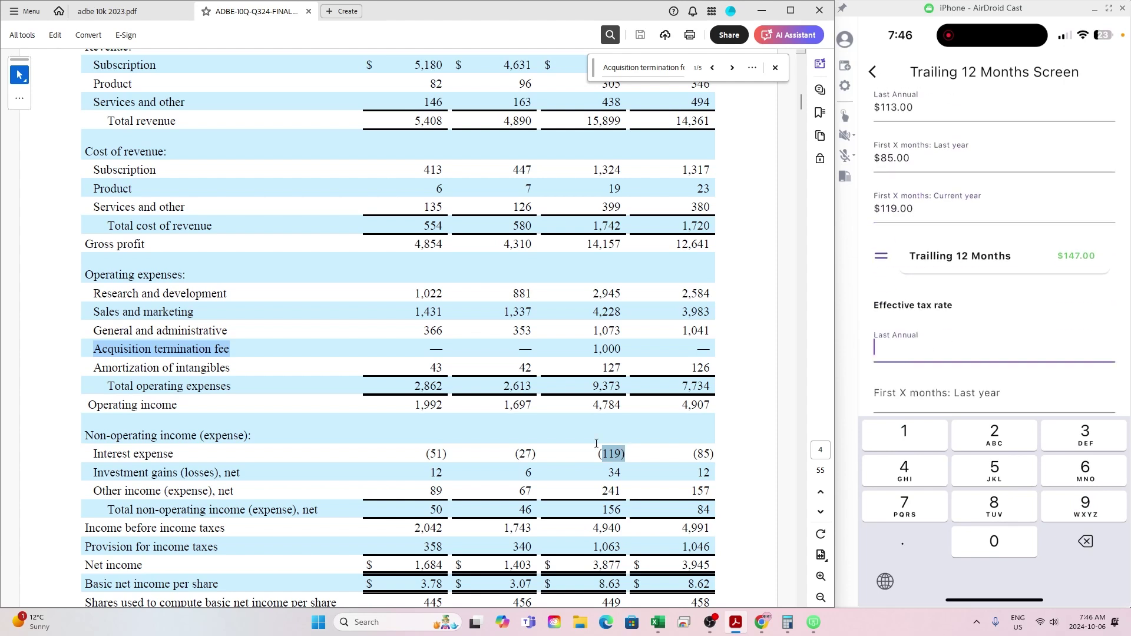
pyautogui.scroll(-3, 248, 342)
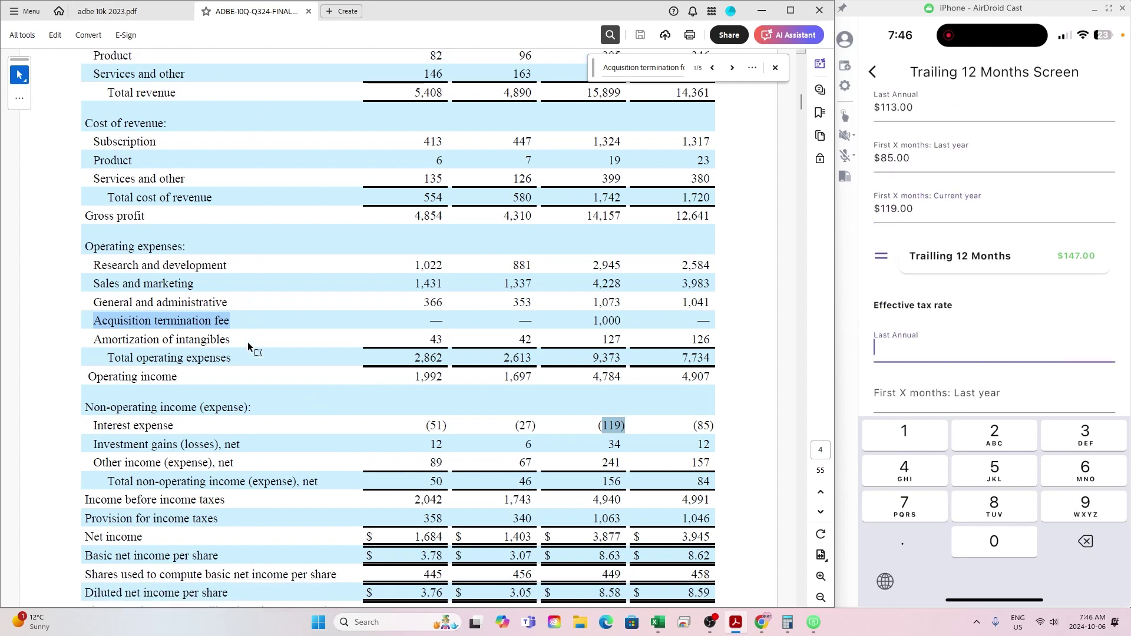
# Mark the 4,940 pre-tax income and 1,063 tax provision, with Calculator moved clear of them.
pyautogui.scroll(-2, 247, 342)
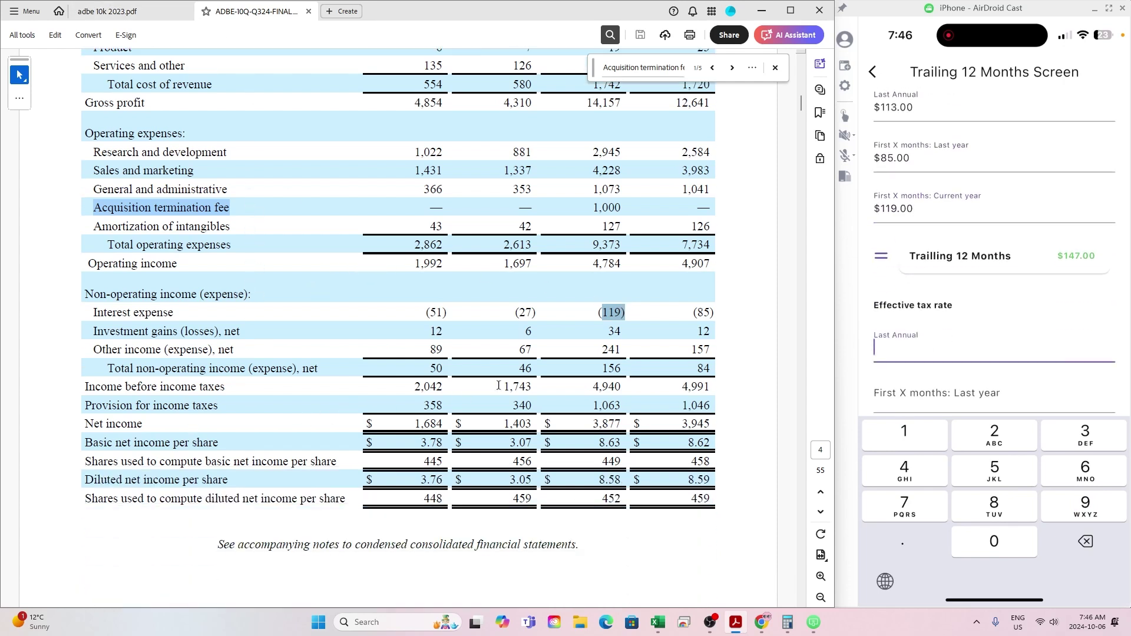
pyautogui.moveTo(591, 388); pyautogui.dragTo(625, 391)
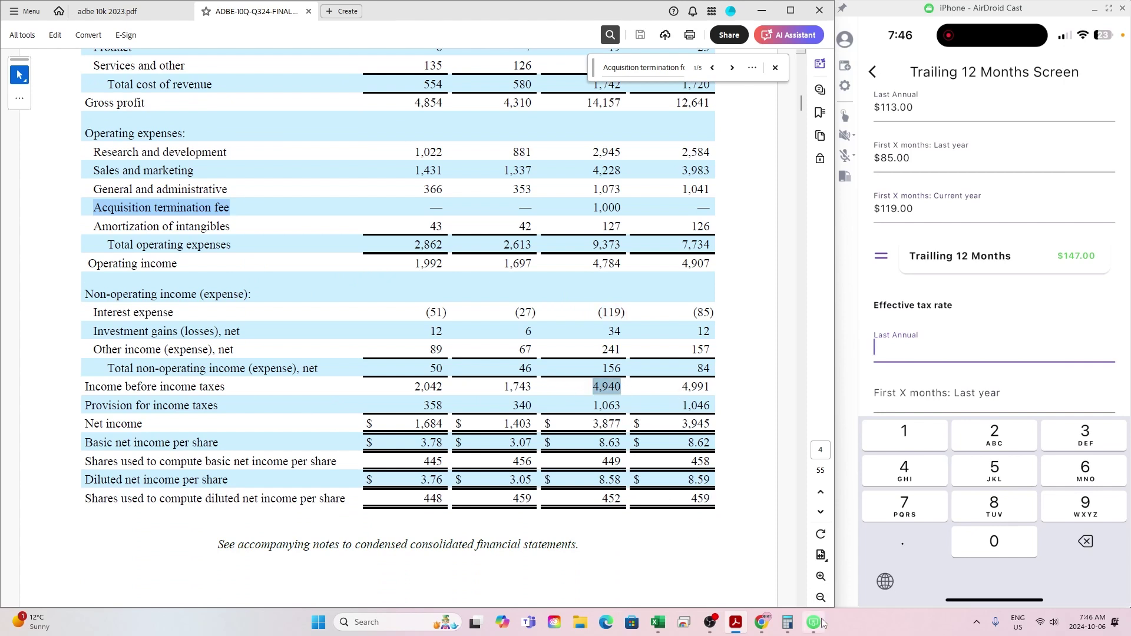
pyautogui.click(770, 606)
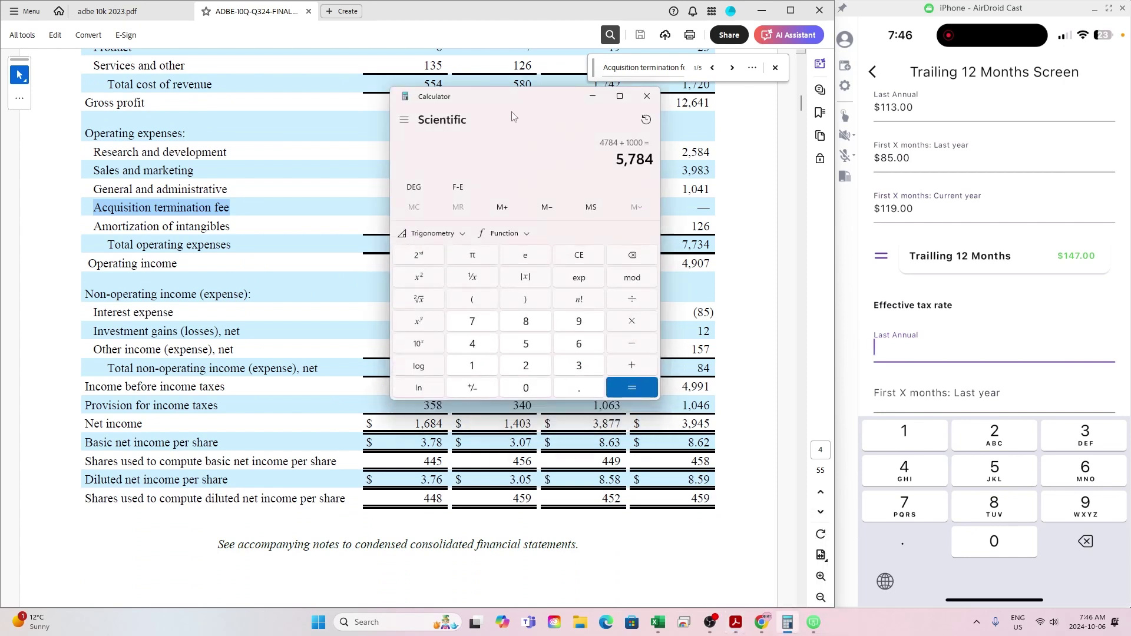
pyautogui.moveTo(528, 105); pyautogui.dragTo(403, 48)
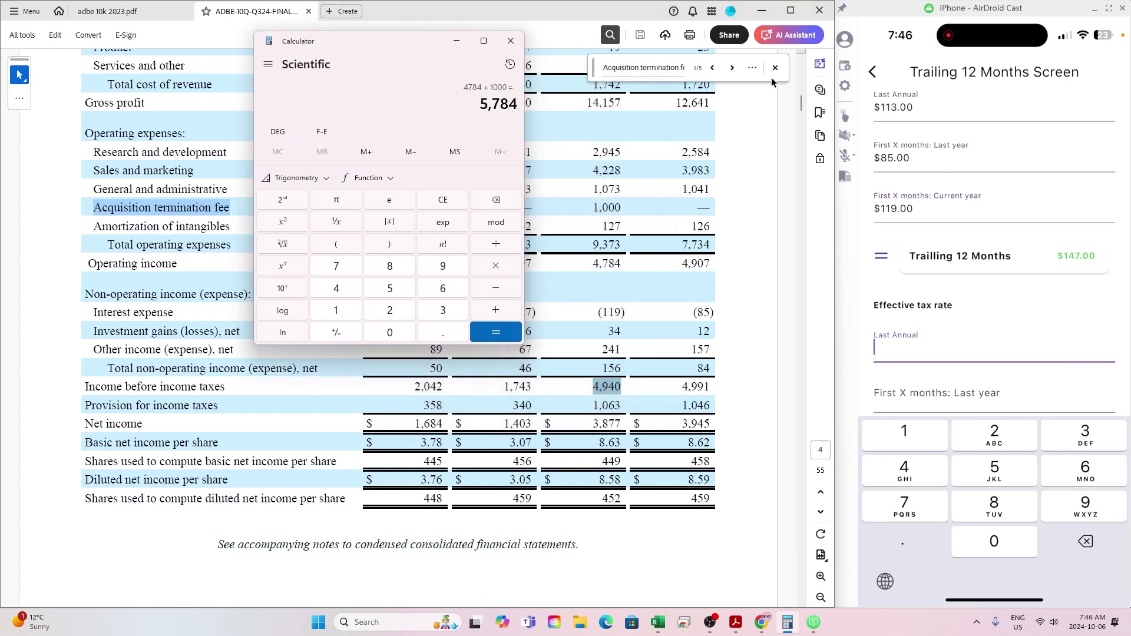
pyautogui.click(630, 577)
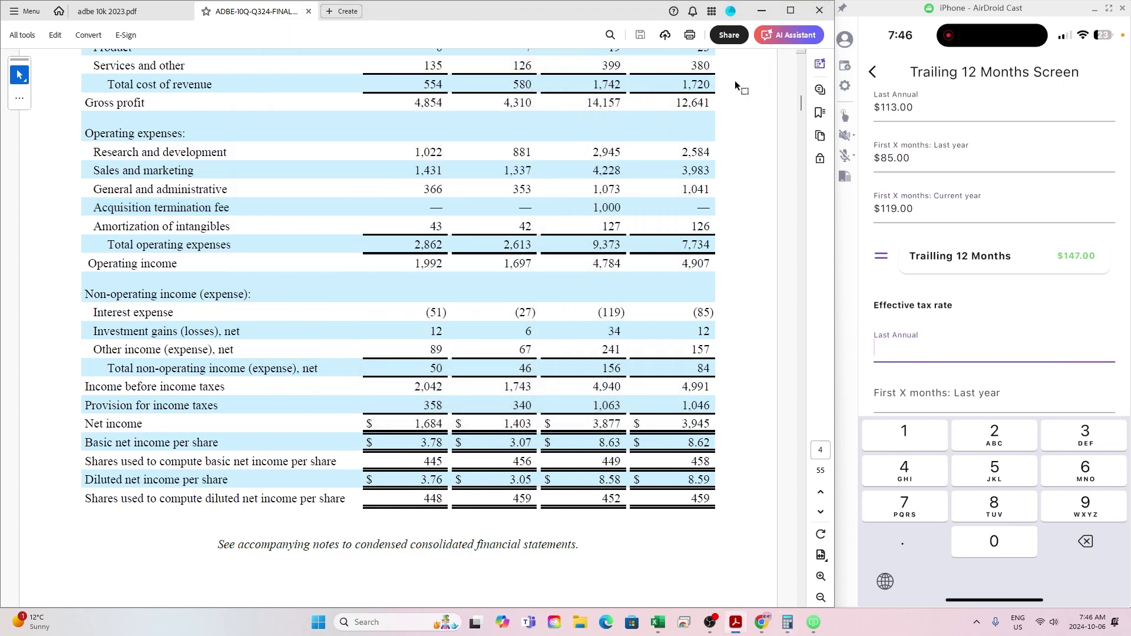
pyautogui.click(787, 623)
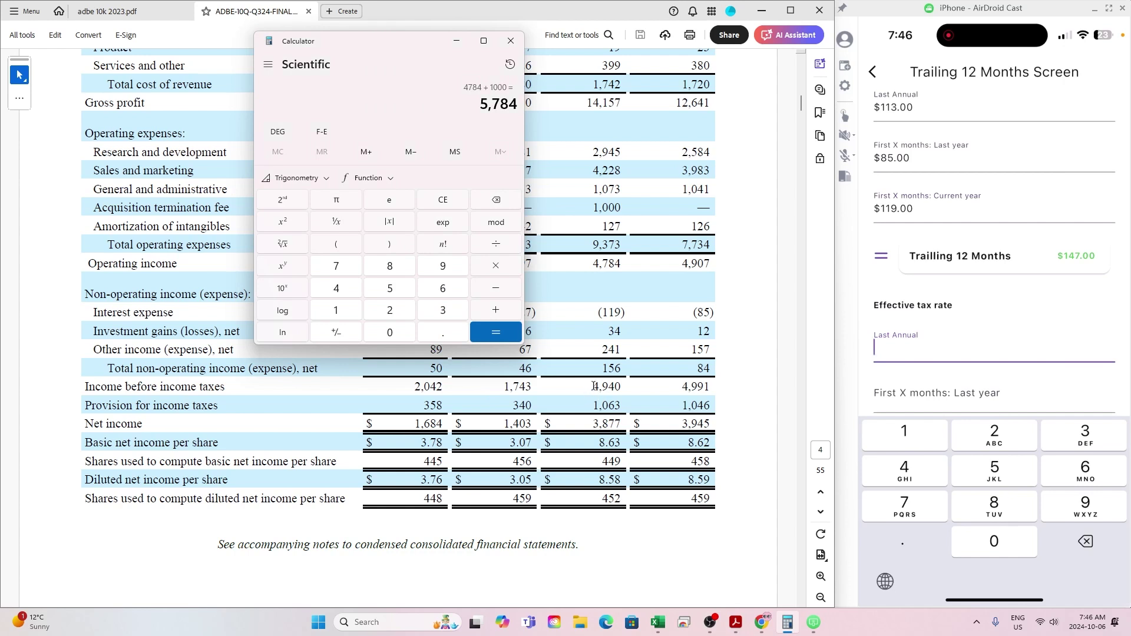
pyautogui.moveTo(403, 35); pyautogui.dragTo(991, 60)
pyautogui.moveTo(595, 388); pyautogui.dragTo(619, 388)
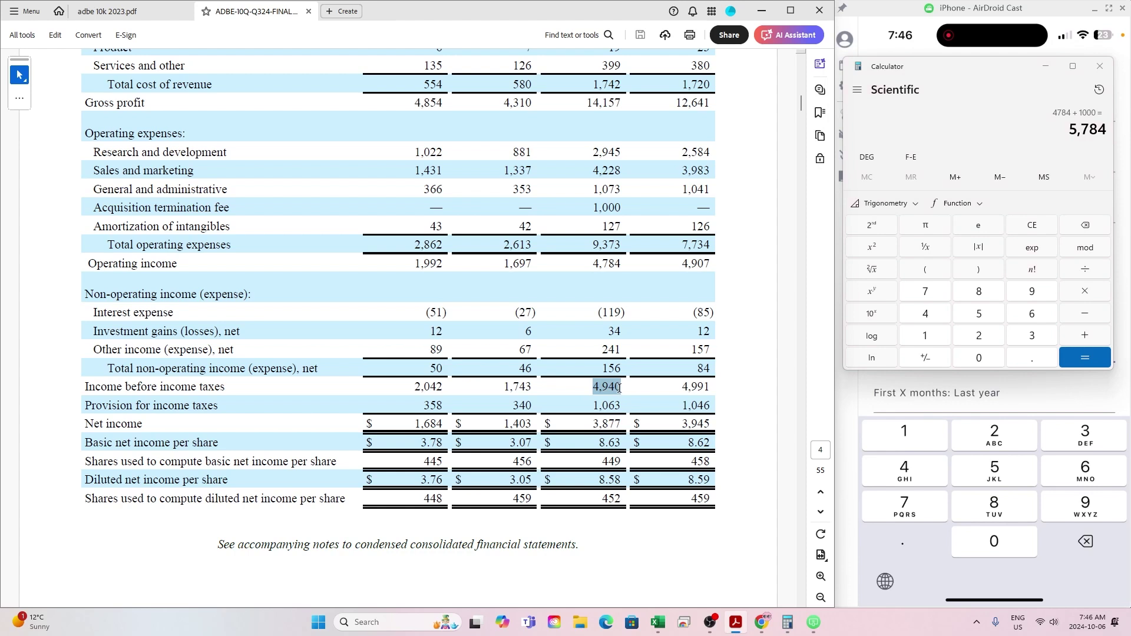
pyautogui.moveTo(594, 406); pyautogui.dragTo(619, 402)
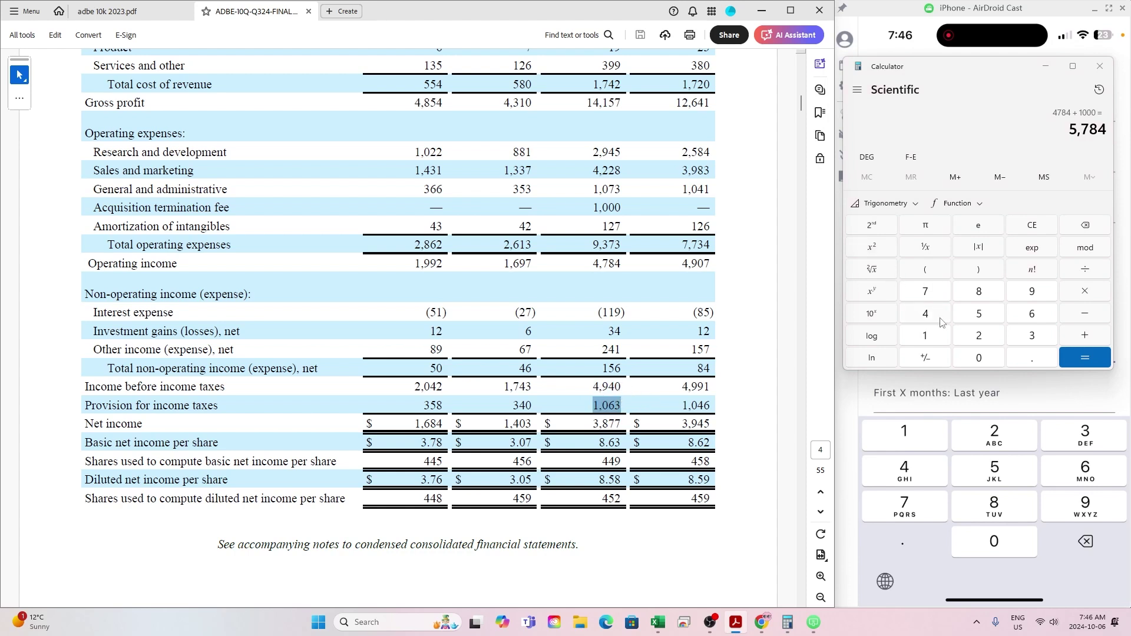
# Compute 1063 ÷ 4940 × 100 in a cleared Calculator, giving about 21.52%.
pyautogui.click(1024, 226)
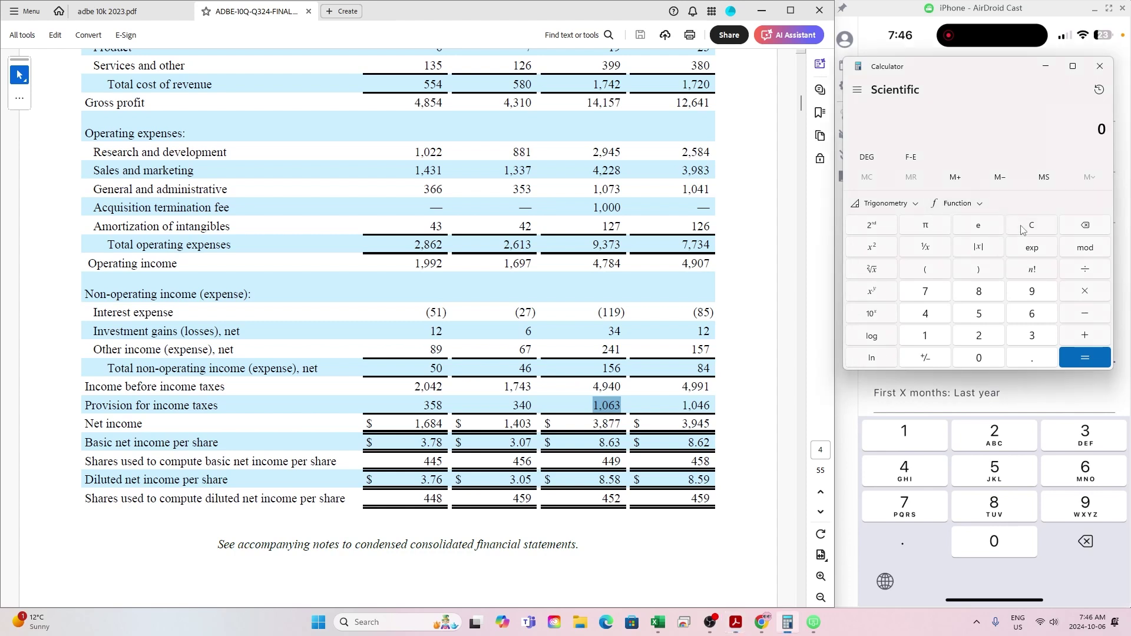
pyautogui.click(926, 337)
pyautogui.click(976, 357)
pyautogui.click(1032, 315)
pyautogui.click(1032, 335)
pyautogui.click(1085, 270)
pyautogui.click(927, 317)
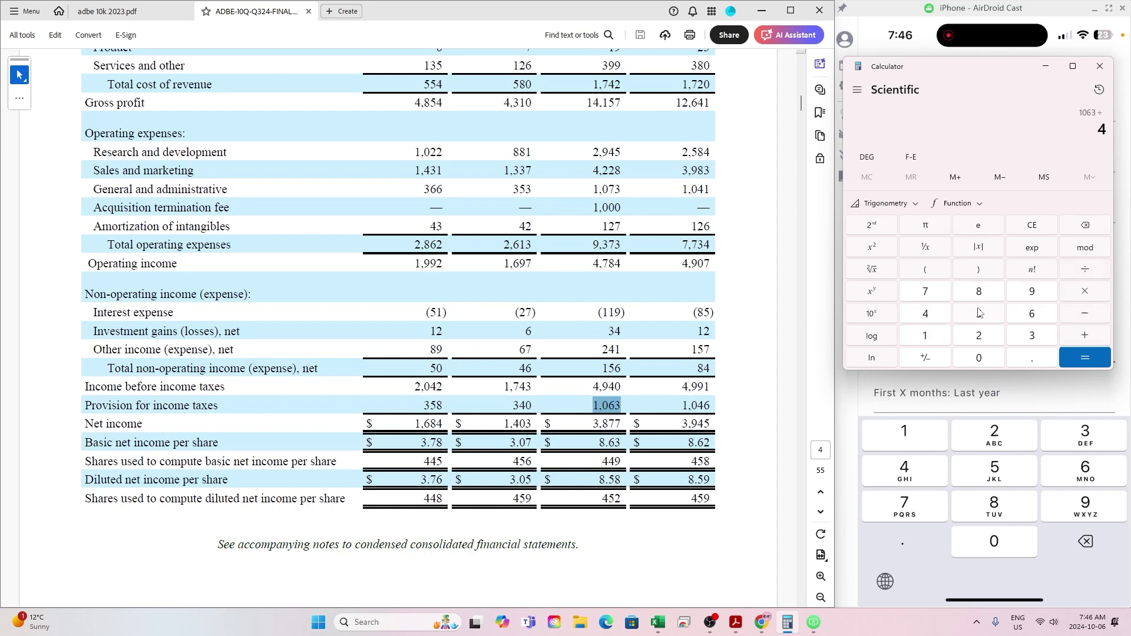
pyautogui.click(1035, 294)
pyautogui.click(935, 317)
pyautogui.click(976, 357)
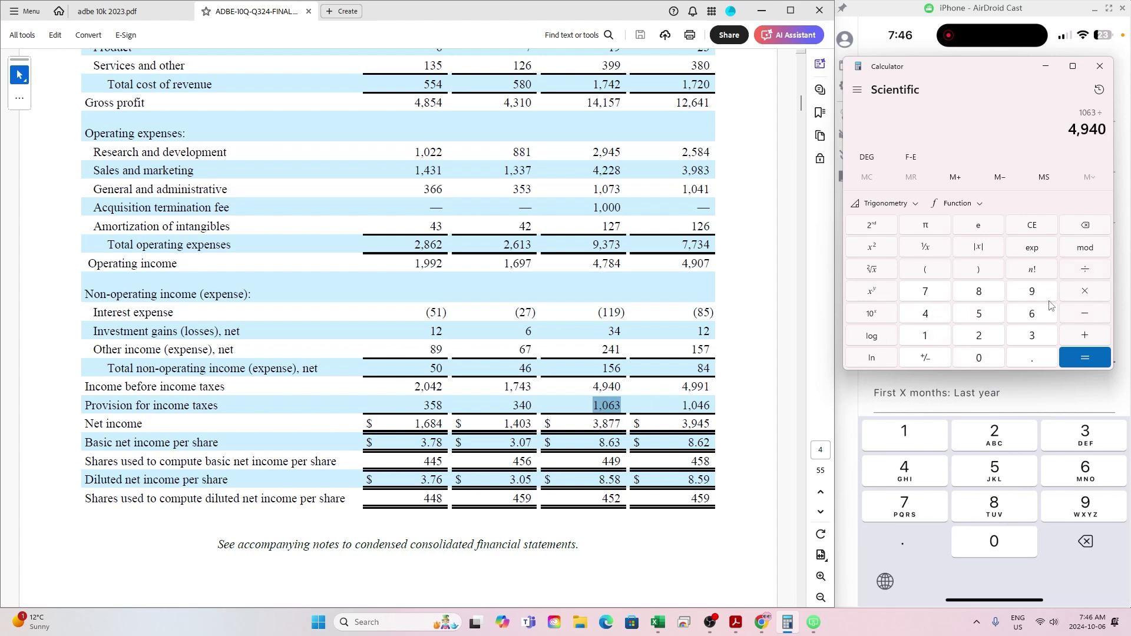
pyautogui.click(1086, 292)
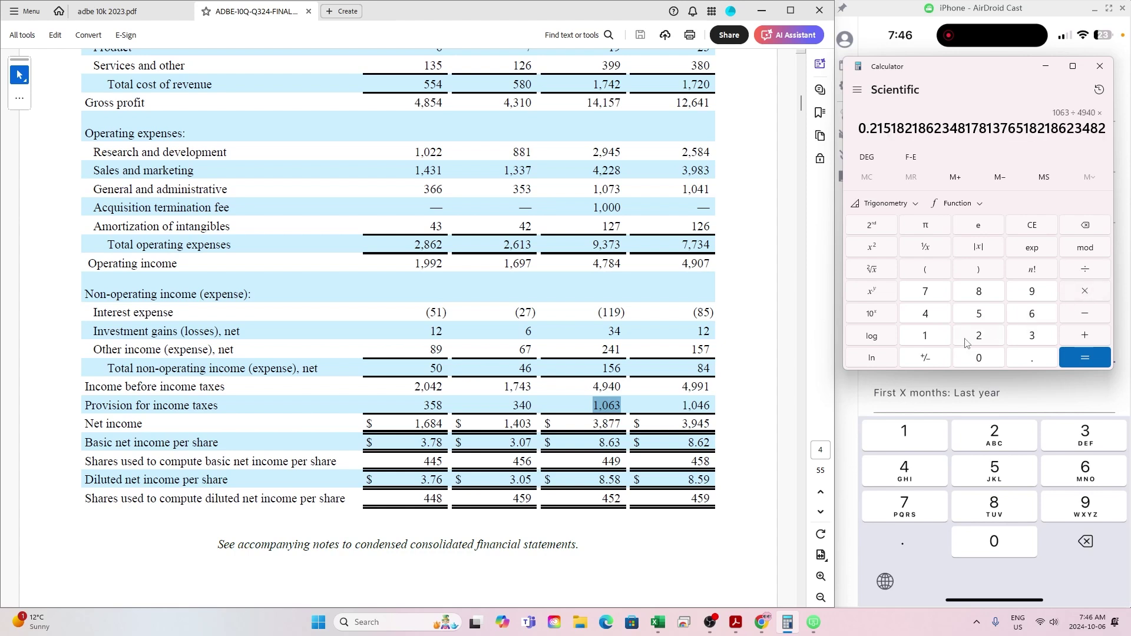
pyautogui.click(938, 337)
pyautogui.click(991, 361)
pyautogui.click(987, 361)
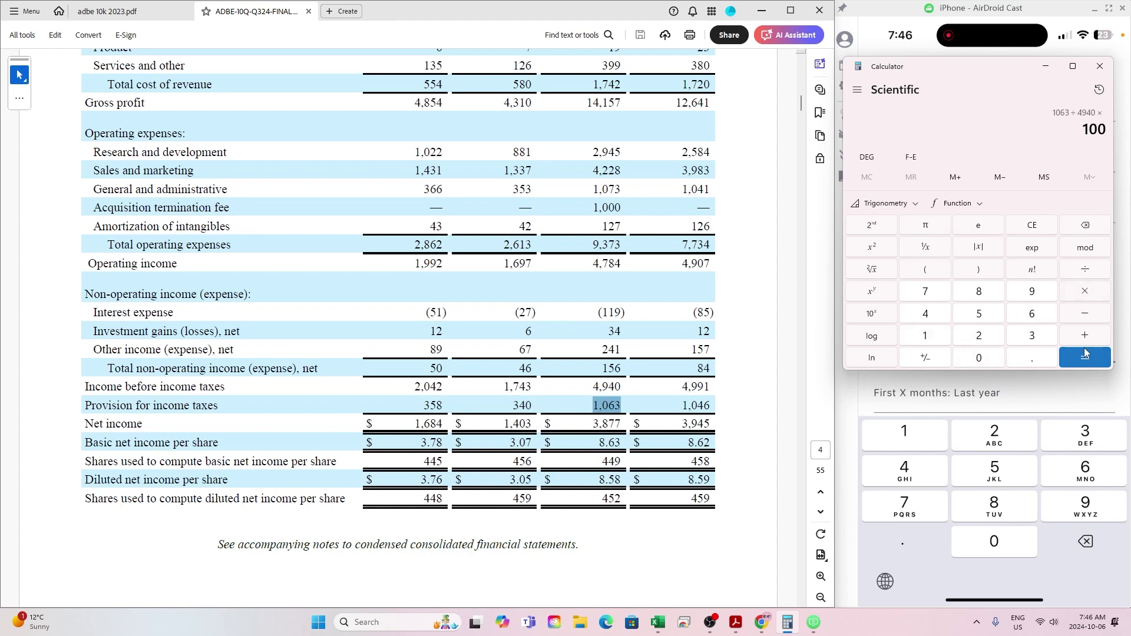
pyautogui.click(1086, 356)
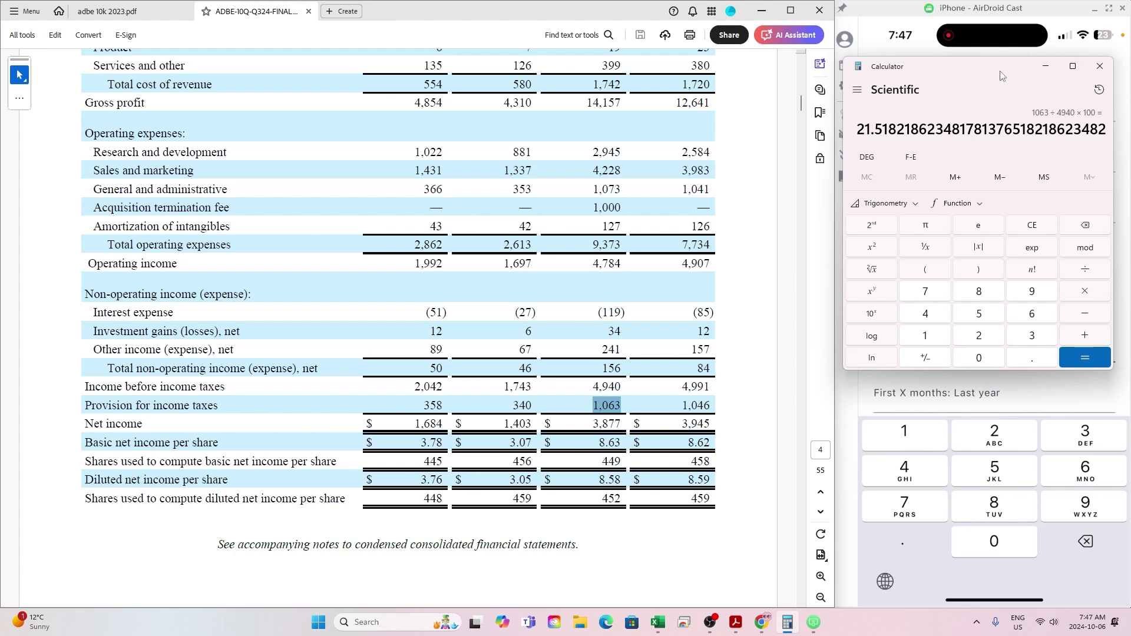
# Enter tax rates of 21.51 current year, 20 last year and 20 last annual, then return to Inputs.
pyautogui.moveTo(994, 72); pyautogui.dragTo(555, 54)
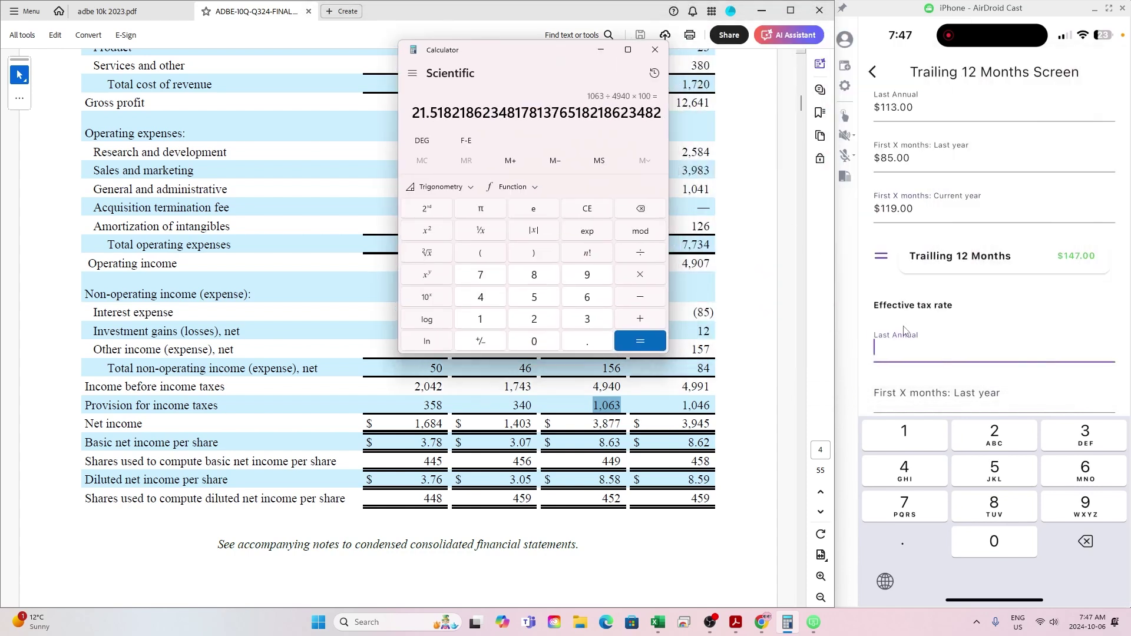
pyautogui.write('2')
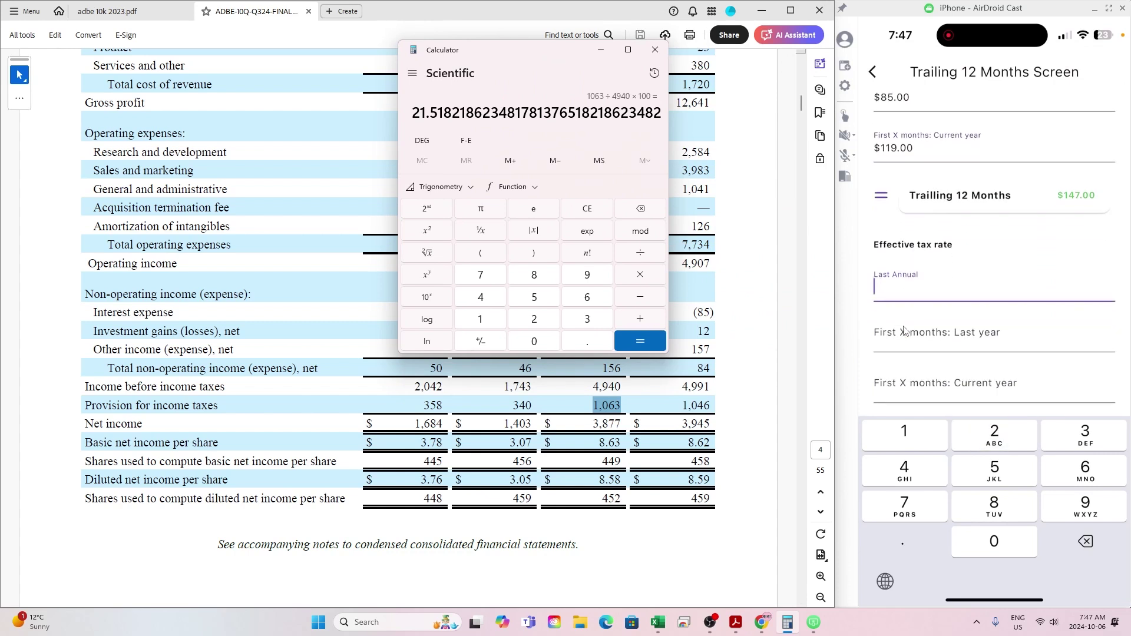
pyautogui.click(904, 331)
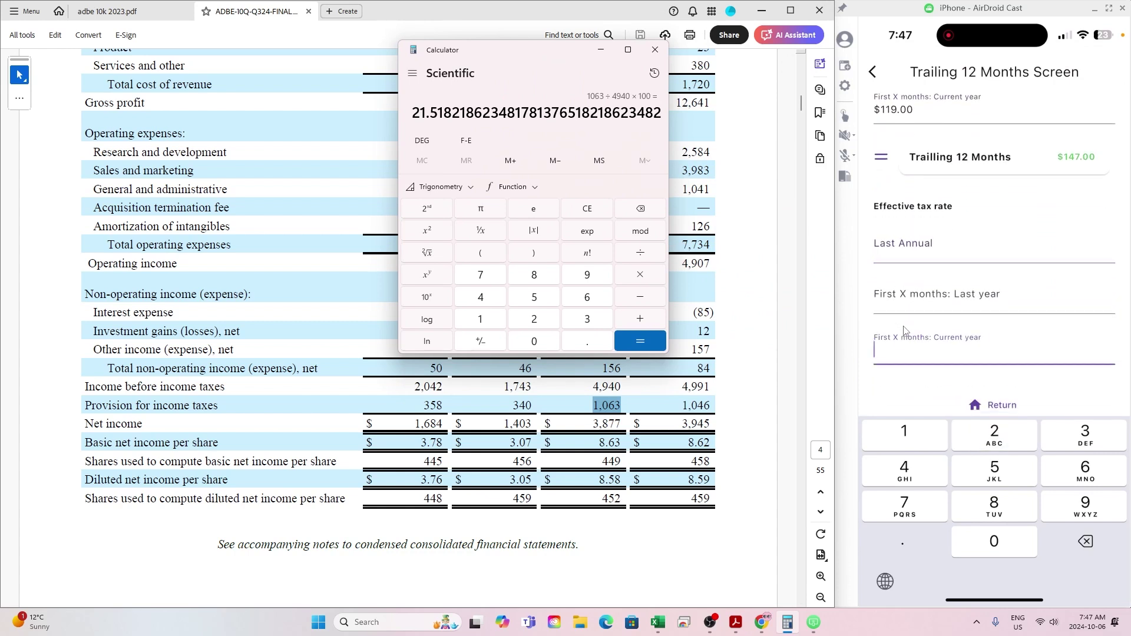
pyautogui.write('21.51')
pyautogui.hotkey('shift', 'Tab')
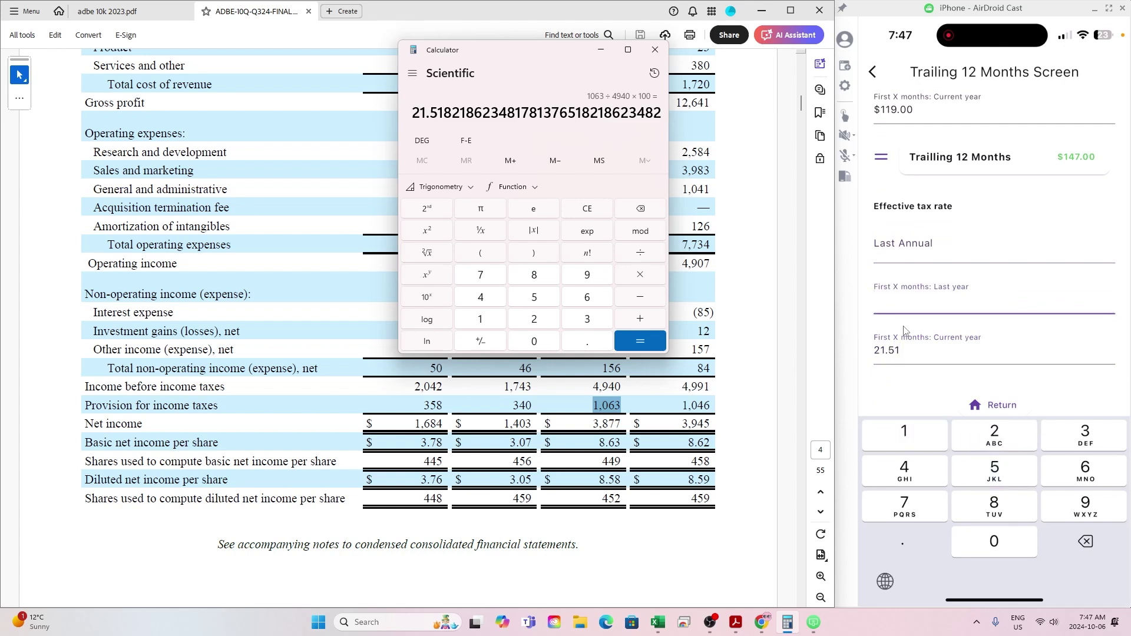
pyautogui.write('20')
pyautogui.hotkey('shift', 'Tab')
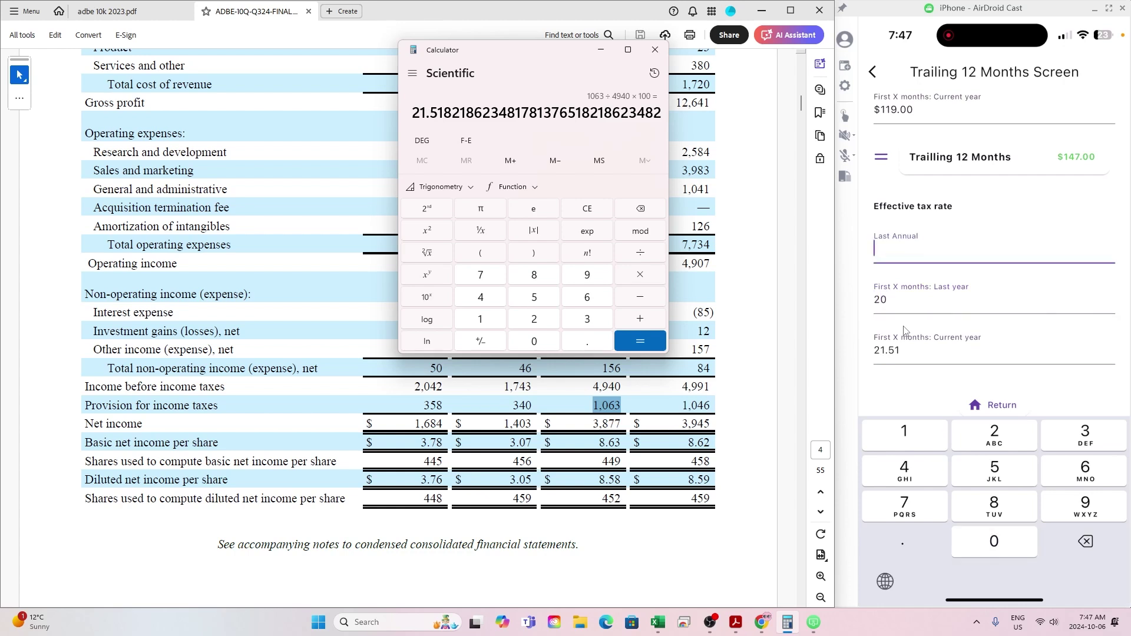
pyautogui.write('20')
pyautogui.press('Return')
# Scroll the Inputs screen down to the empty Book Value Equity fields and hide Calculator.
pyautogui.scroll(-10, 905, 330)
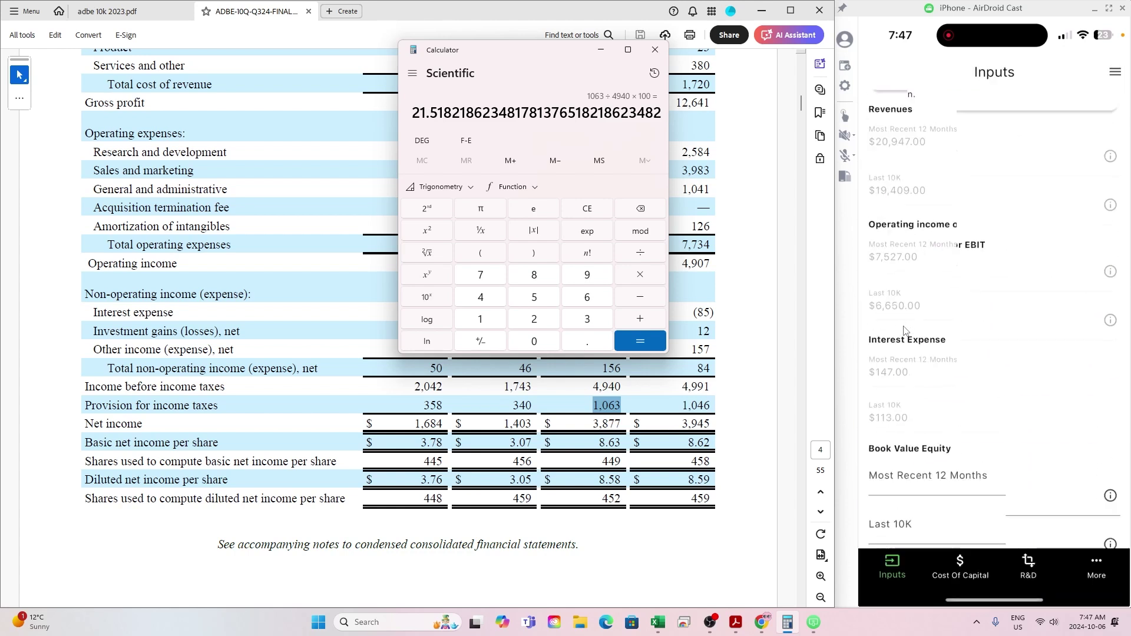
pyautogui.scroll(3, 905, 331)
pyautogui.scroll(-2, 905, 330)
pyautogui.scroll(10, 905, 331)
pyautogui.scroll(-10, 904, 331)
pyautogui.scroll(-3, 905, 331)
pyautogui.scroll(15, 905, 331)
pyautogui.scroll(-1, 904, 330)
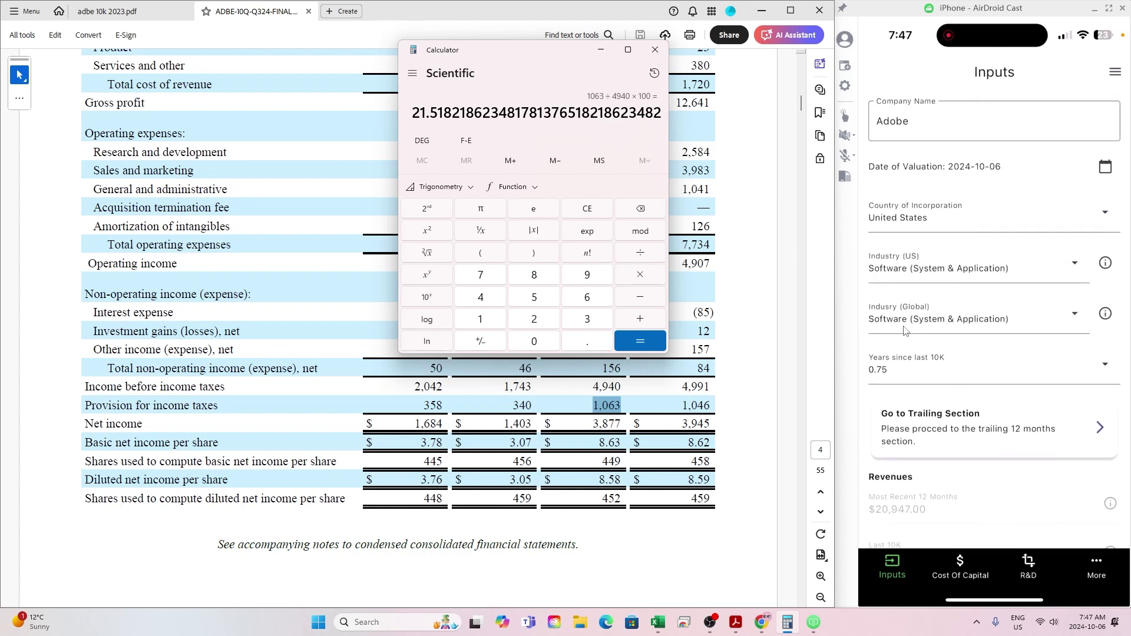
pyautogui.scroll(-10, 905, 330)
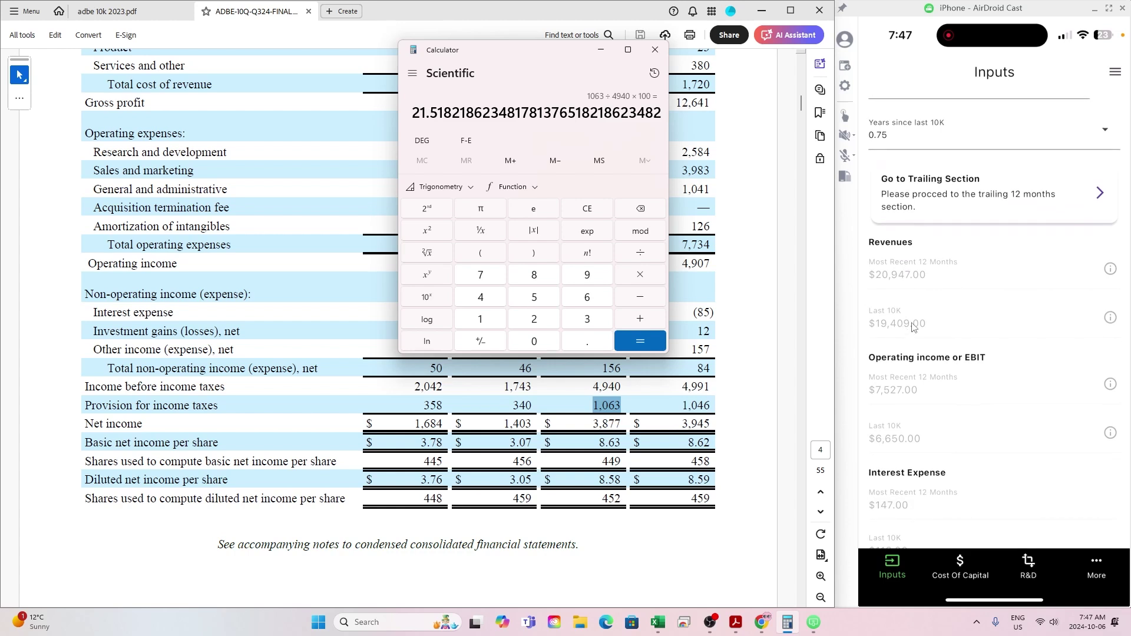
pyautogui.click(597, 52)
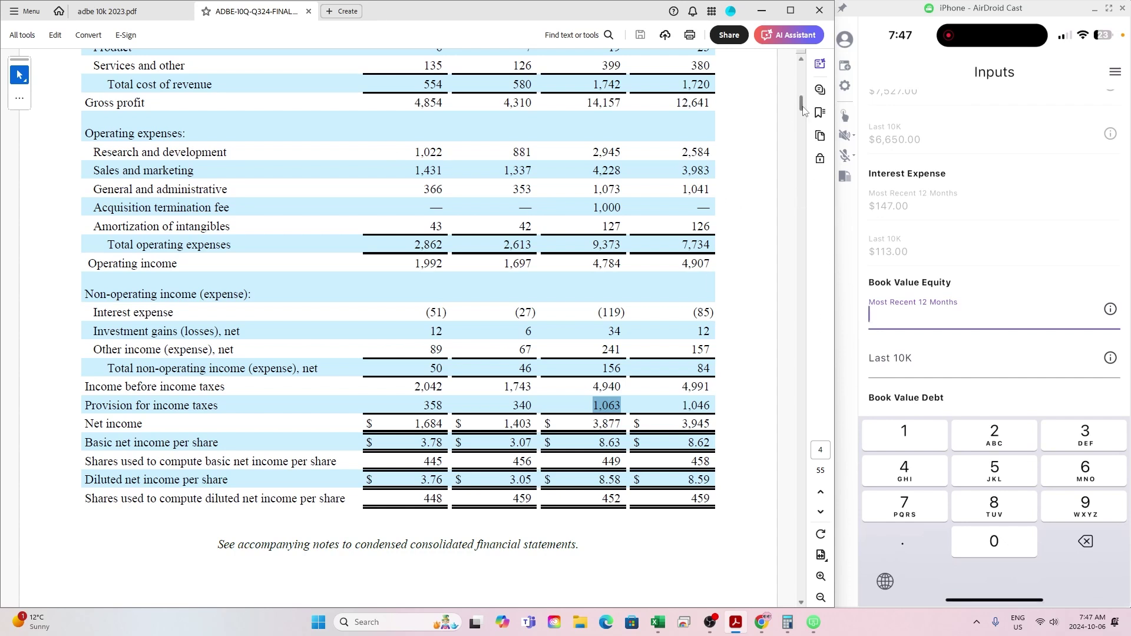
# Mark total stockholders' equity and enter 14,545 recent and 16,518 last 10K as Book Value Equity.
pyautogui.scroll(3, 779, 131)
pyautogui.scroll(12, 779, 131)
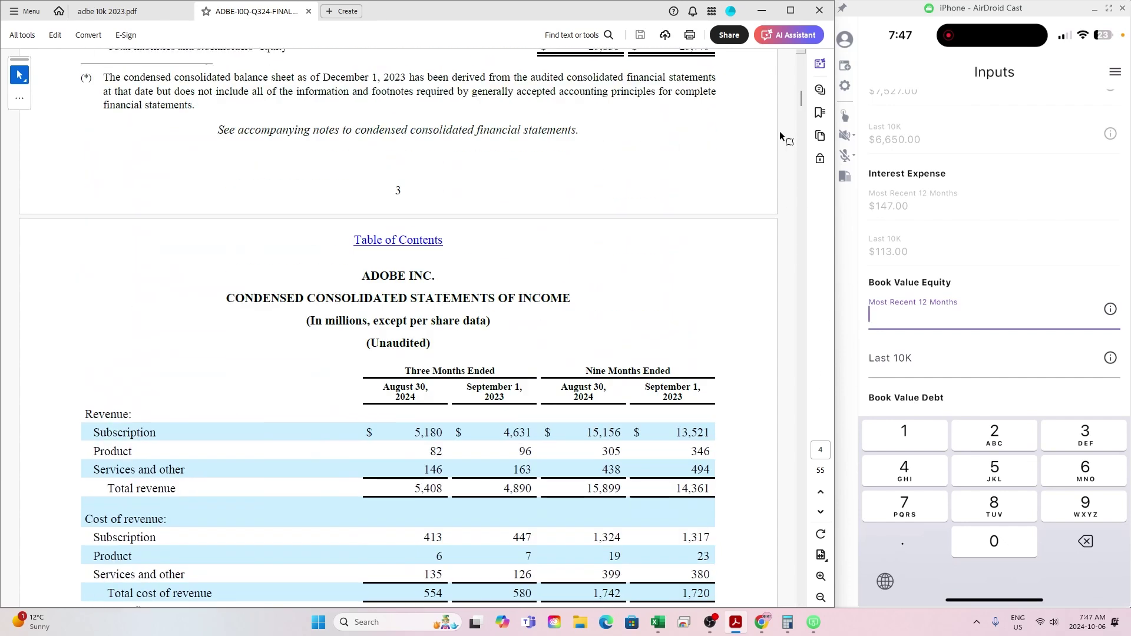
pyautogui.scroll(2, 779, 131)
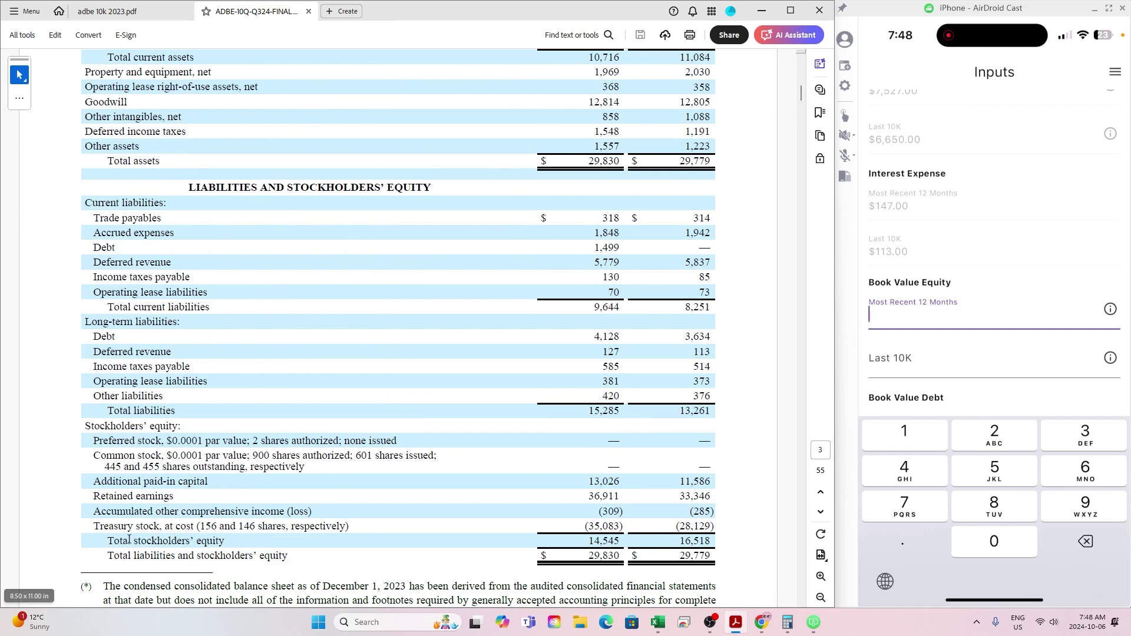
pyautogui.moveTo(108, 540); pyautogui.dragTo(718, 544)
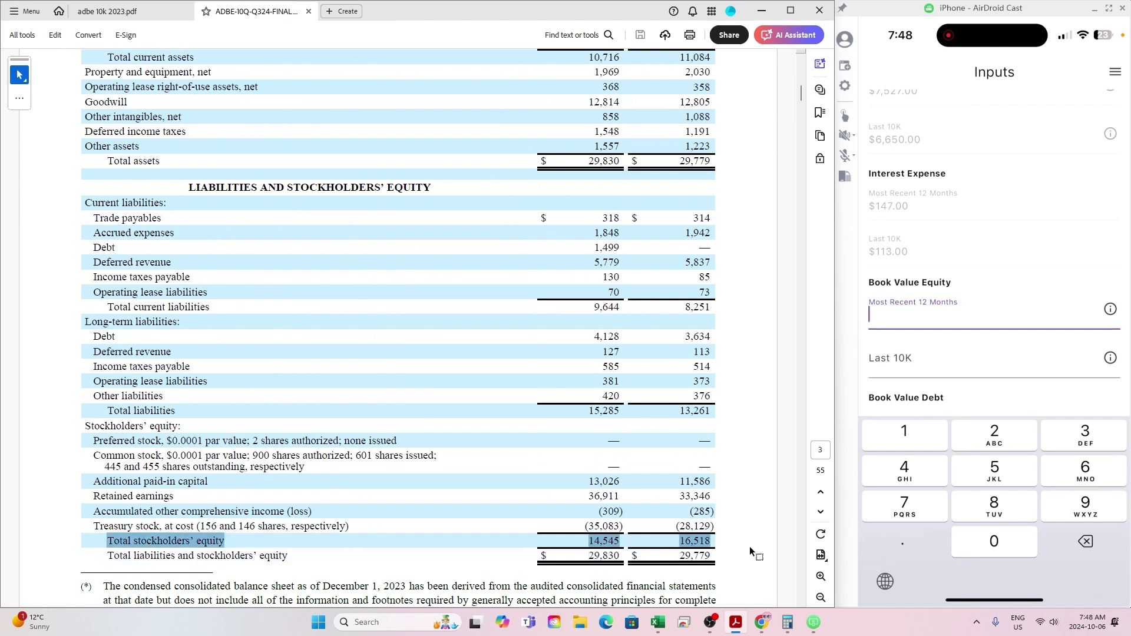
pyautogui.scroll(2, 774, 401)
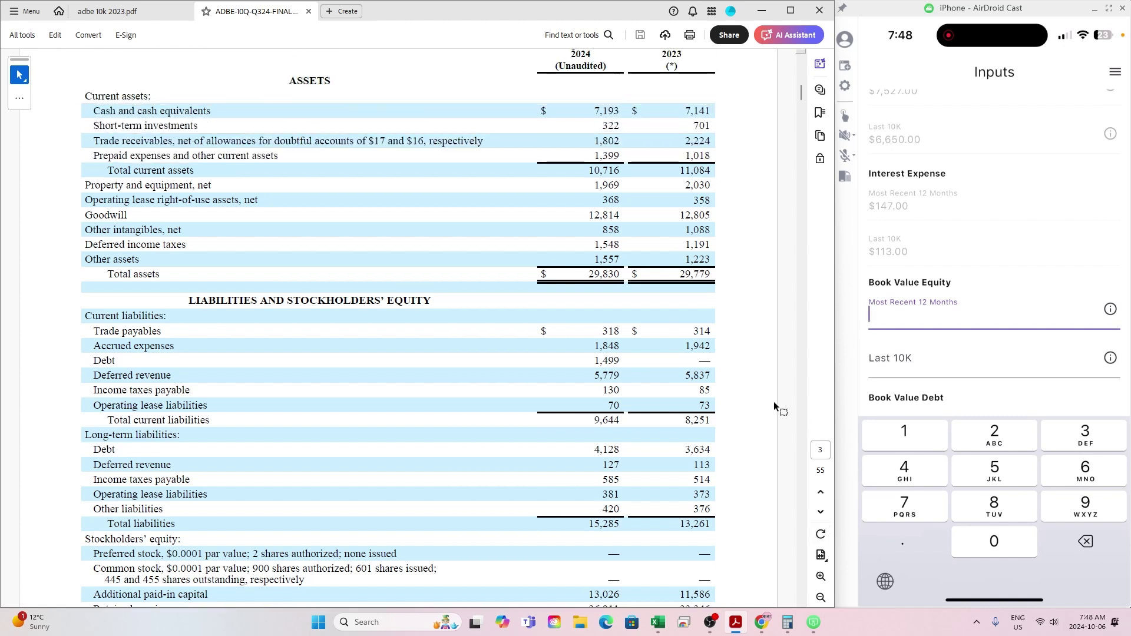
pyautogui.scroll(1, 773, 401)
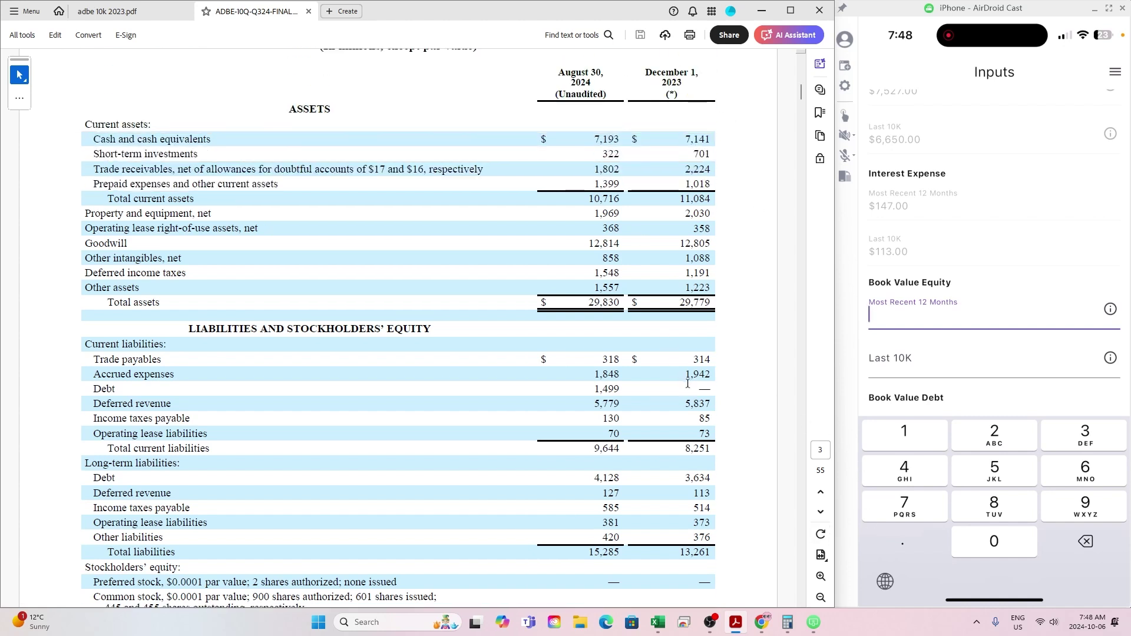
pyautogui.scroll(-5, 696, 388)
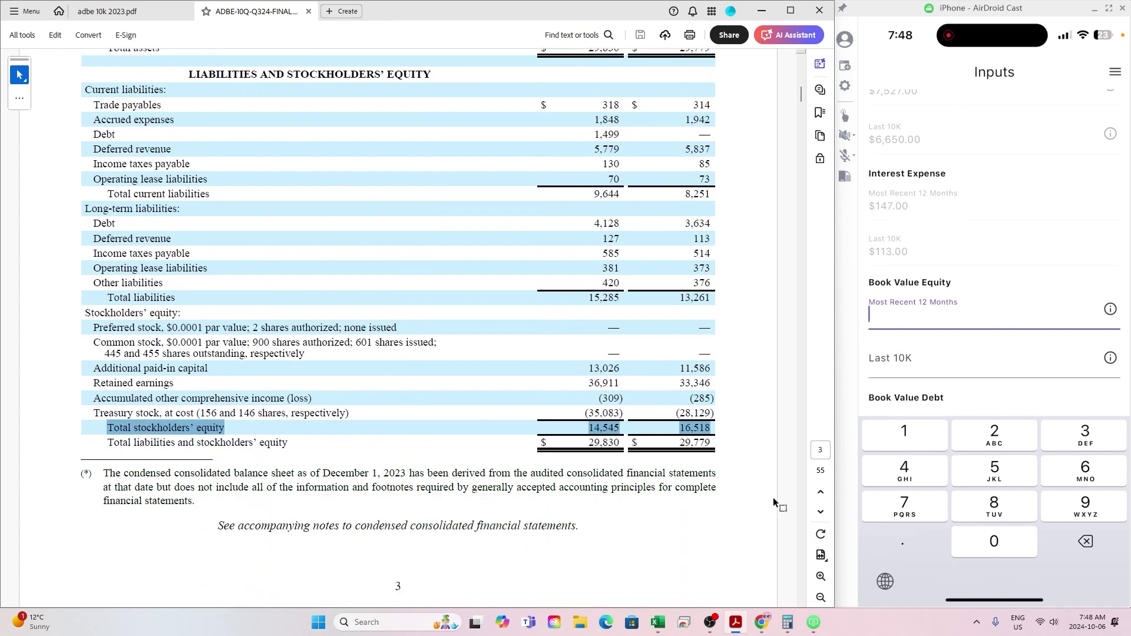
pyautogui.write('14,')
pyautogui.write('545')
pyautogui.click(889, 358)
pyautogui.write('16518')
pyautogui.press('Tab')
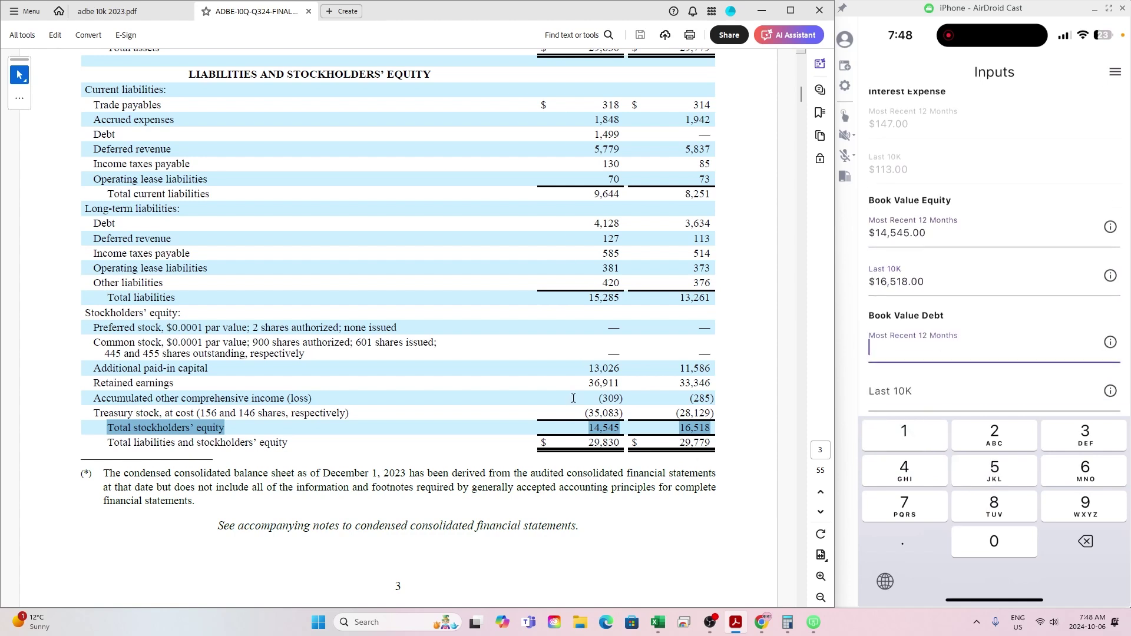
# Clear Calculator beside the balance sheet and start the recent debt sum with 1,499.
pyautogui.click(447, 155)
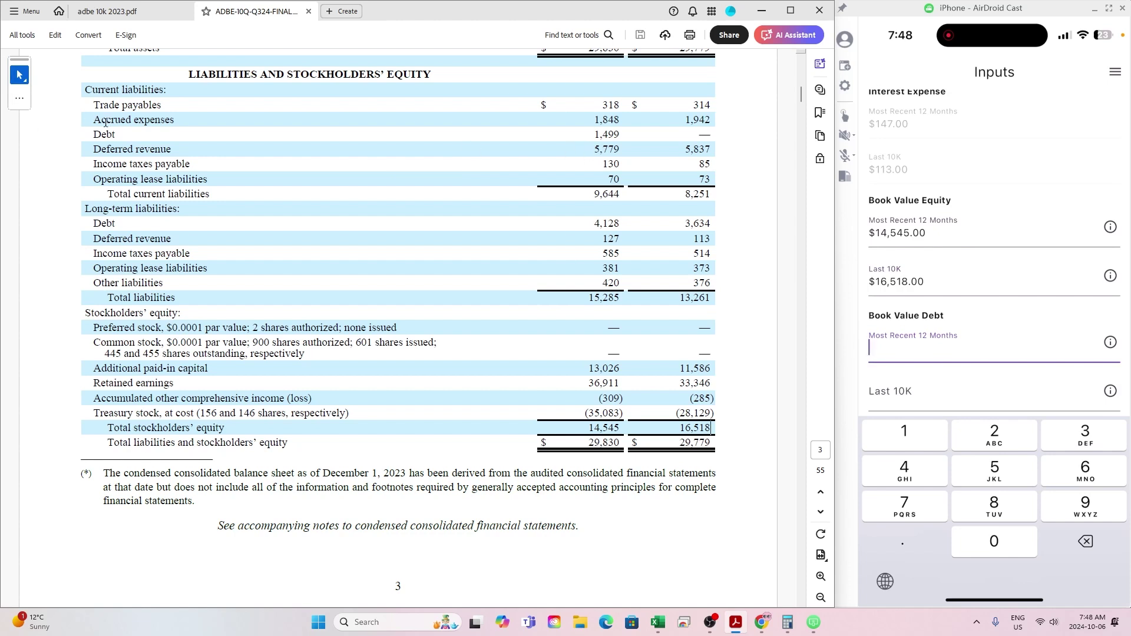
pyautogui.moveTo(787, 621)
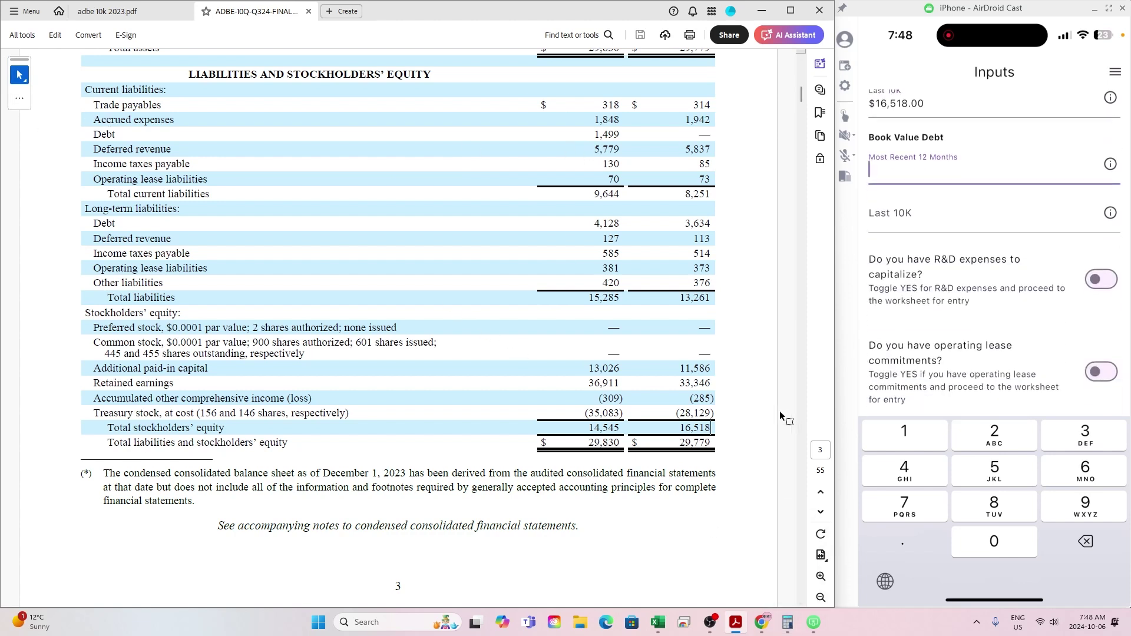
pyautogui.click(787, 621)
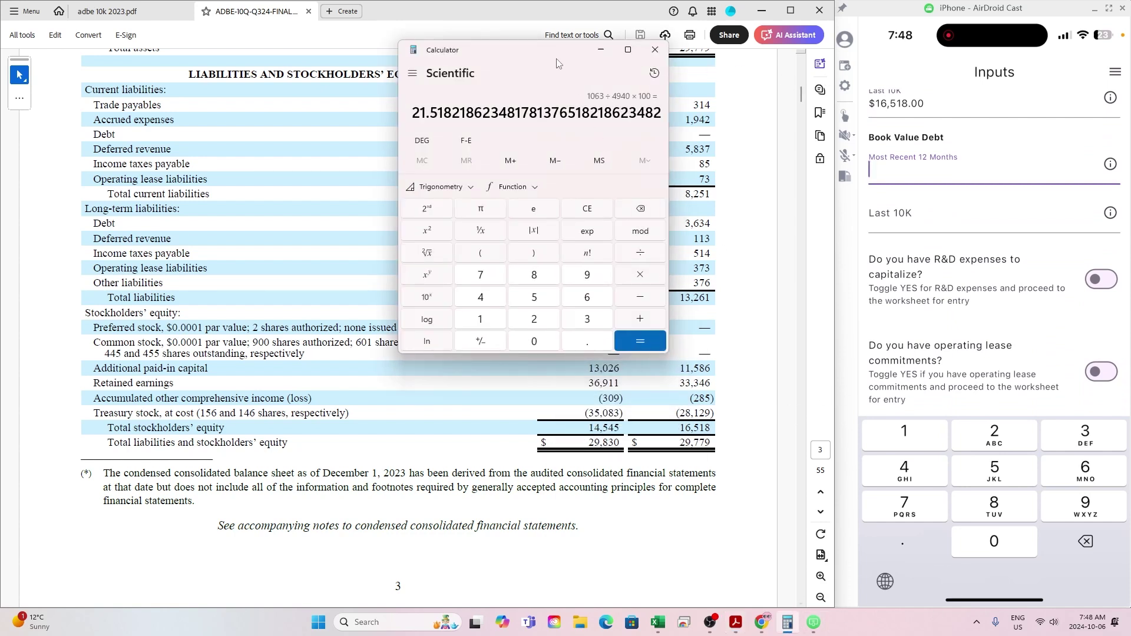
pyautogui.moveTo(559, 63); pyautogui.dragTo(998, 87)
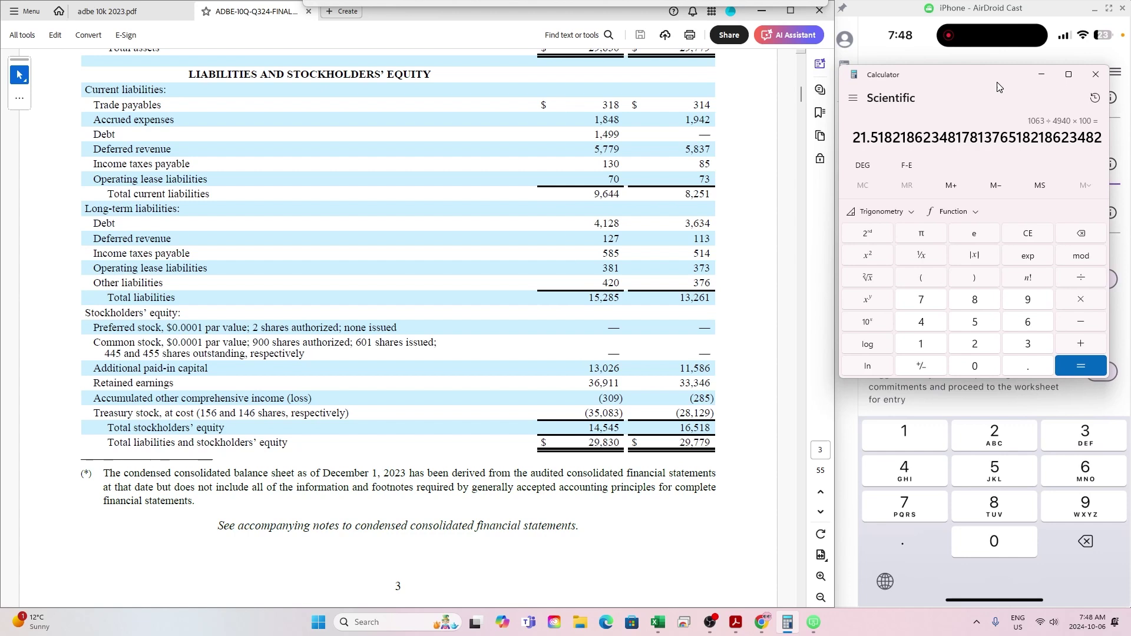
pyautogui.click(1026, 237)
pyautogui.moveTo(87, 134); pyautogui.dragTo(232, 134)
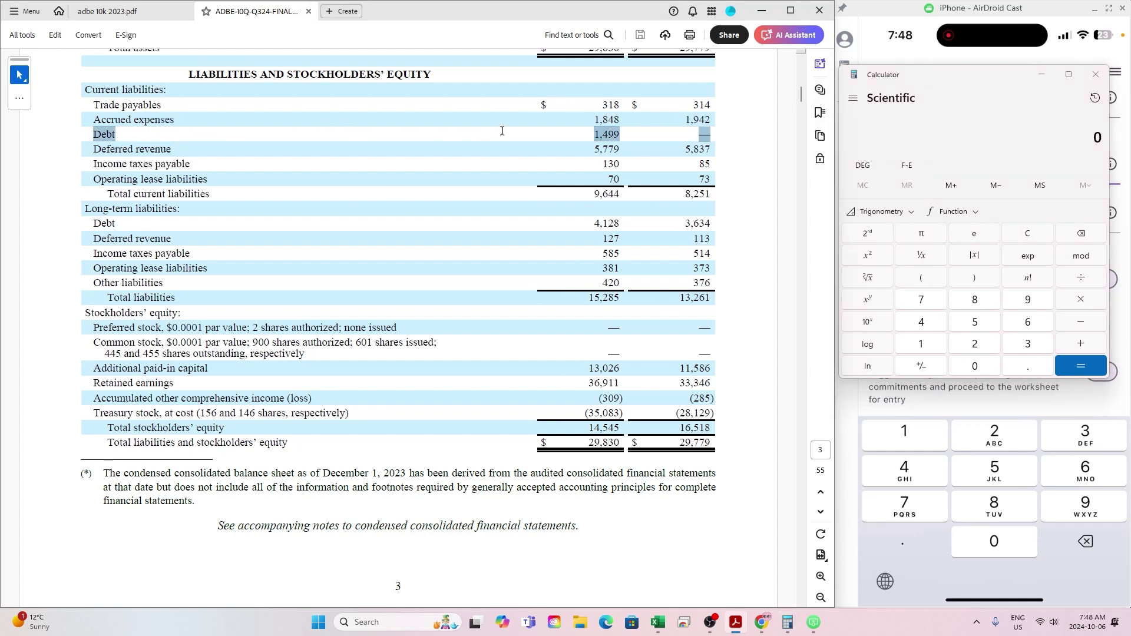
pyautogui.moveTo(512, 127); pyautogui.dragTo(621, 134)
pyautogui.click(931, 346)
pyautogui.click(924, 324)
pyautogui.click(1021, 312)
pyautogui.click(1023, 312)
pyautogui.click(1080, 343)
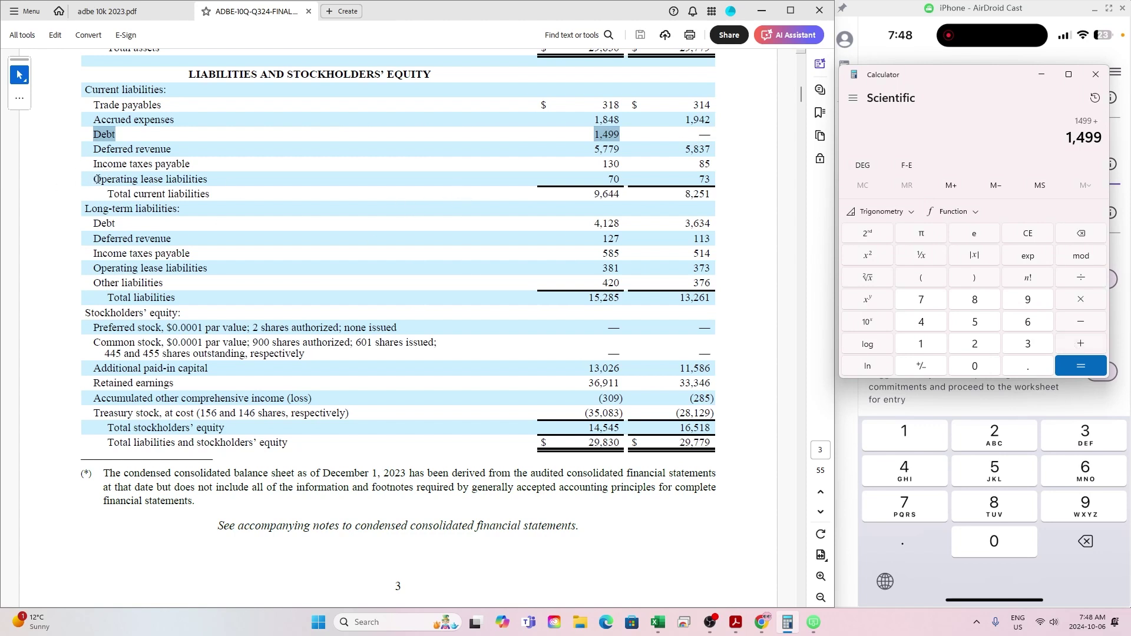
# Add the 70 lease liability and 4,128 long-term debt to the recent debt total.
pyautogui.moveTo(90, 179); pyautogui.dragTo(343, 194)
pyautogui.moveTo(606, 183); pyautogui.dragTo(620, 177)
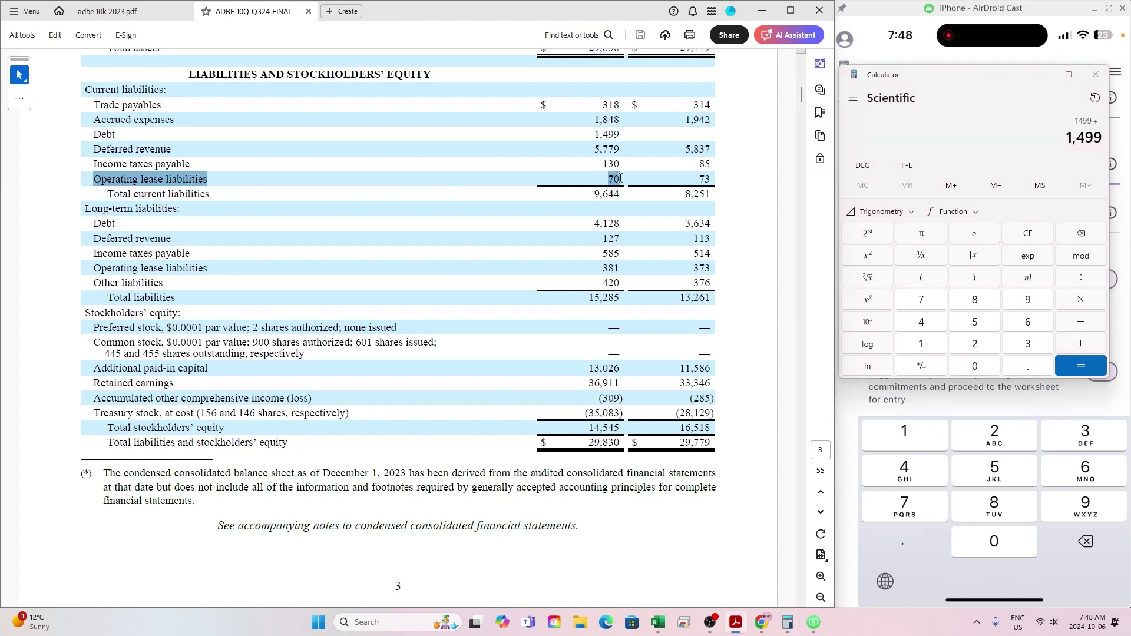
pyautogui.click(921, 300)
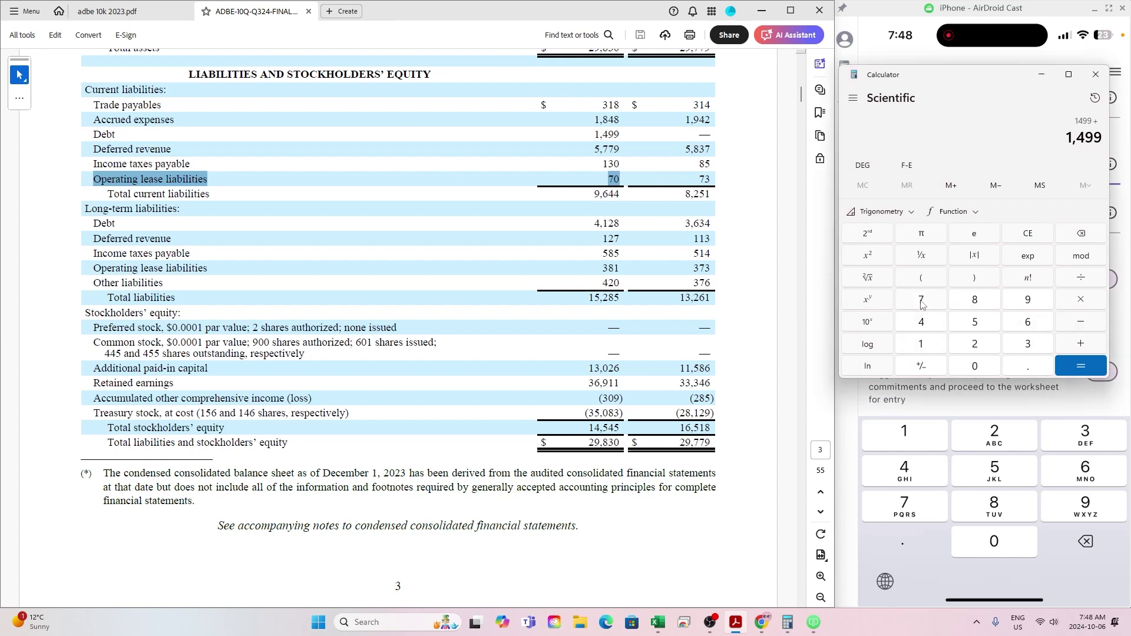
pyautogui.click(972, 366)
pyautogui.click(1080, 345)
pyautogui.moveTo(95, 223); pyautogui.dragTo(426, 222)
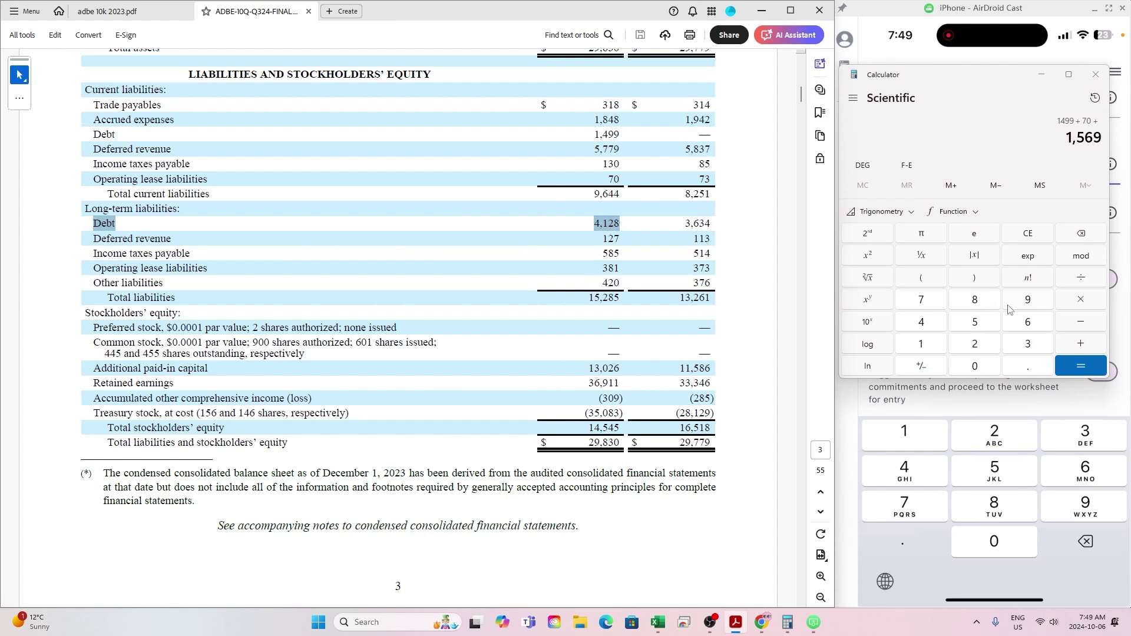
pyautogui.click(919, 323)
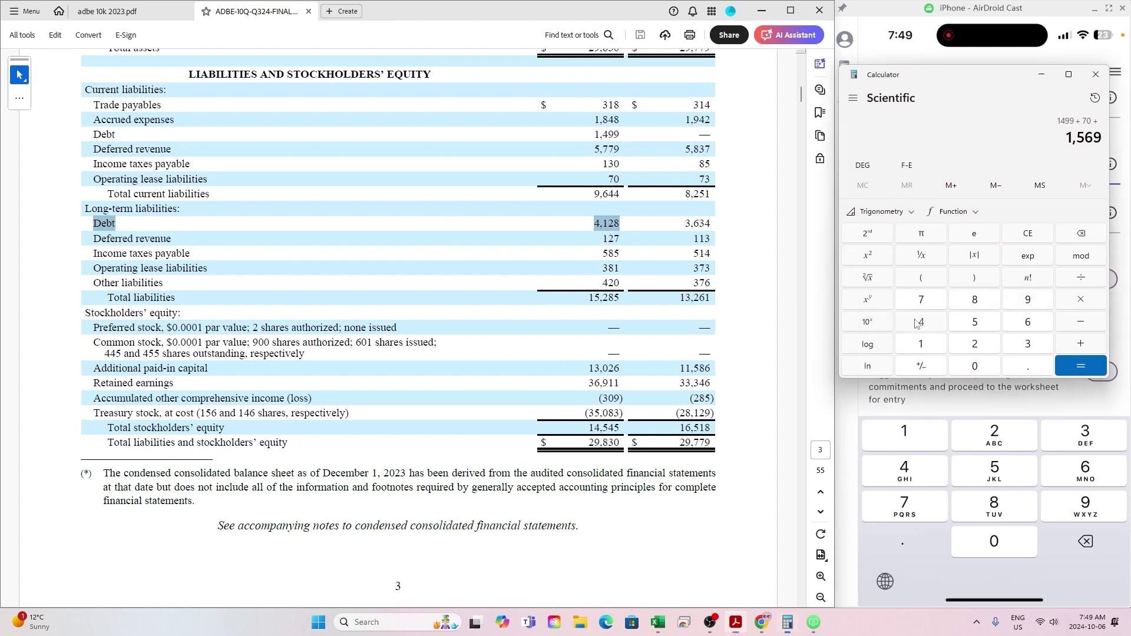
pyautogui.click(920, 344)
pyautogui.click(972, 344)
pyautogui.click(957, 299)
pyautogui.click(1071, 344)
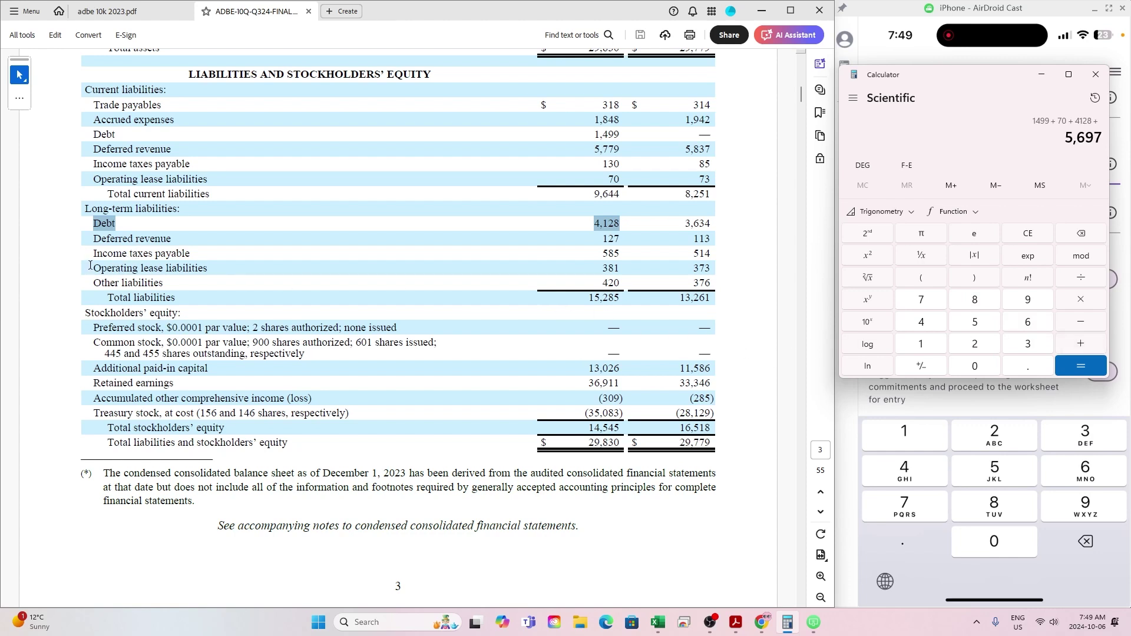
# Add 381 long-term lease liabilities for a 6,078 total and enter it as Book Value Debt.
pyautogui.moveTo(91, 265); pyautogui.dragTo(636, 272)
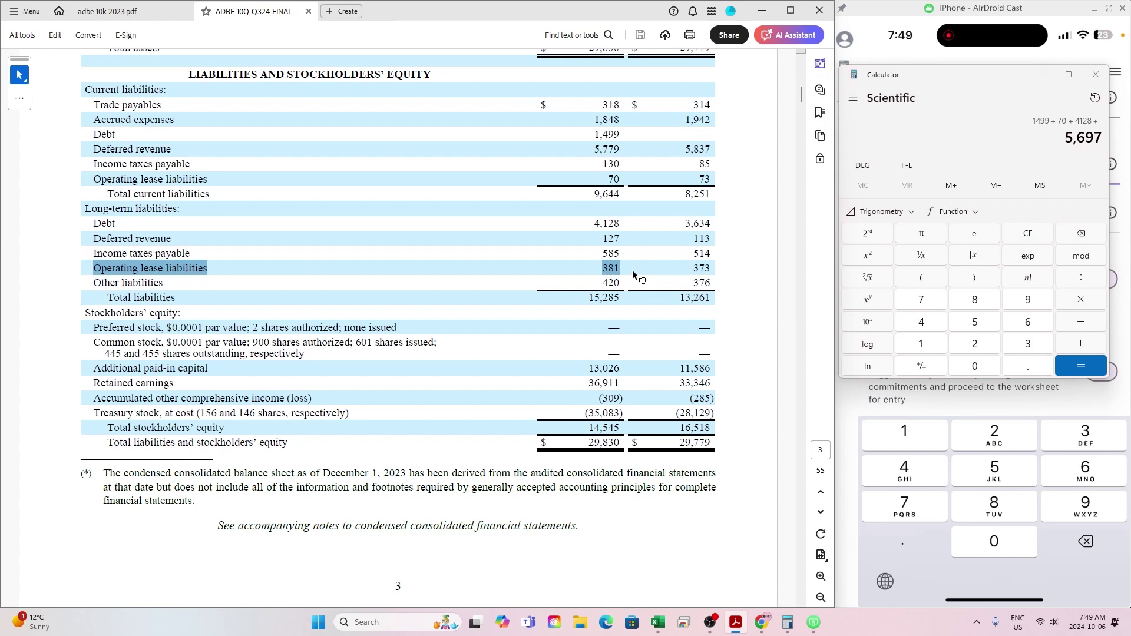
pyautogui.click(1029, 345)
pyautogui.click(974, 301)
pyautogui.click(920, 344)
pyautogui.click(1075, 366)
pyautogui.moveTo(984, 77); pyautogui.dragTo(551, 84)
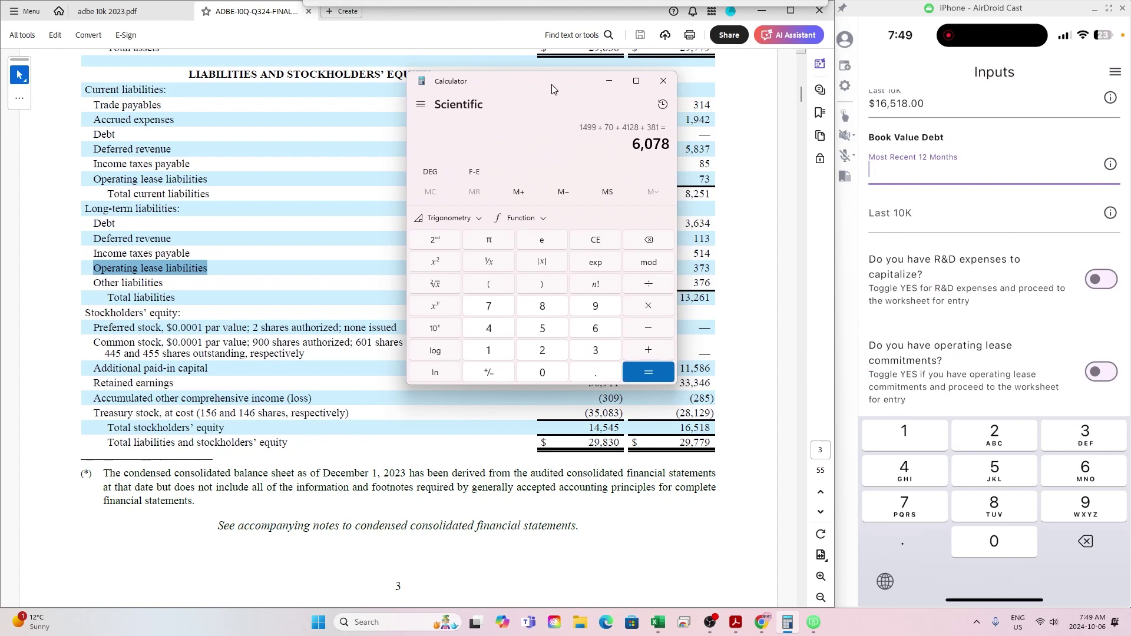
pyautogui.write('6078')
pyautogui.click(1031, 214)
# Start the prior-year debt sum in a cleared Calculator with 73 plus 3,634.
pyautogui.moveTo(552, 84); pyautogui.dragTo(983, 99)
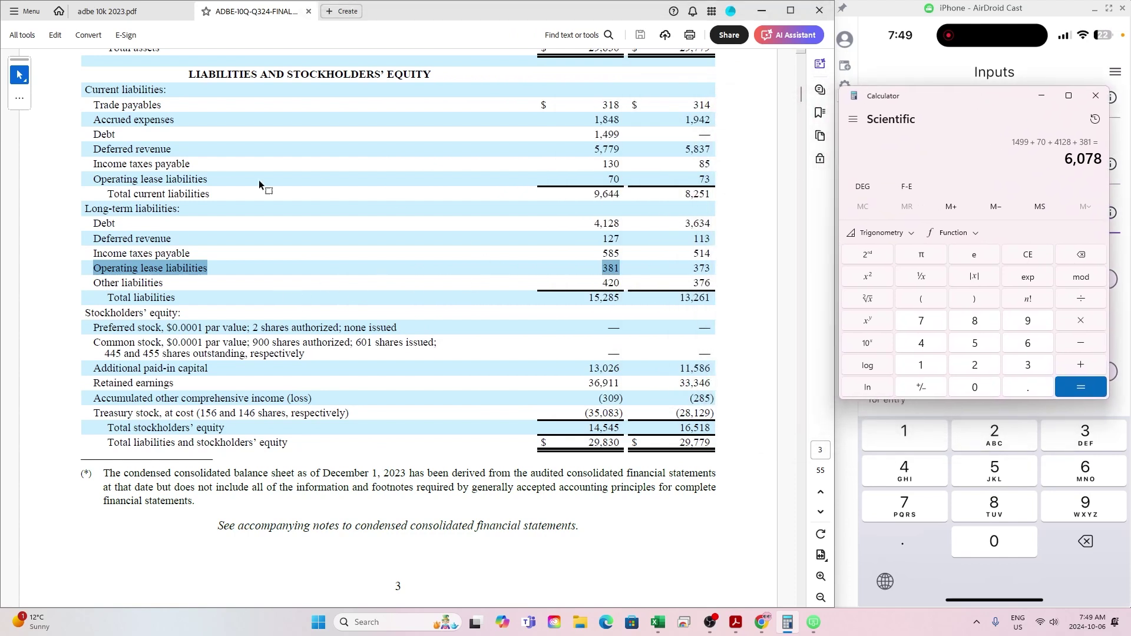
pyautogui.moveTo(101, 137); pyautogui.dragTo(701, 137)
pyautogui.click(1051, 257)
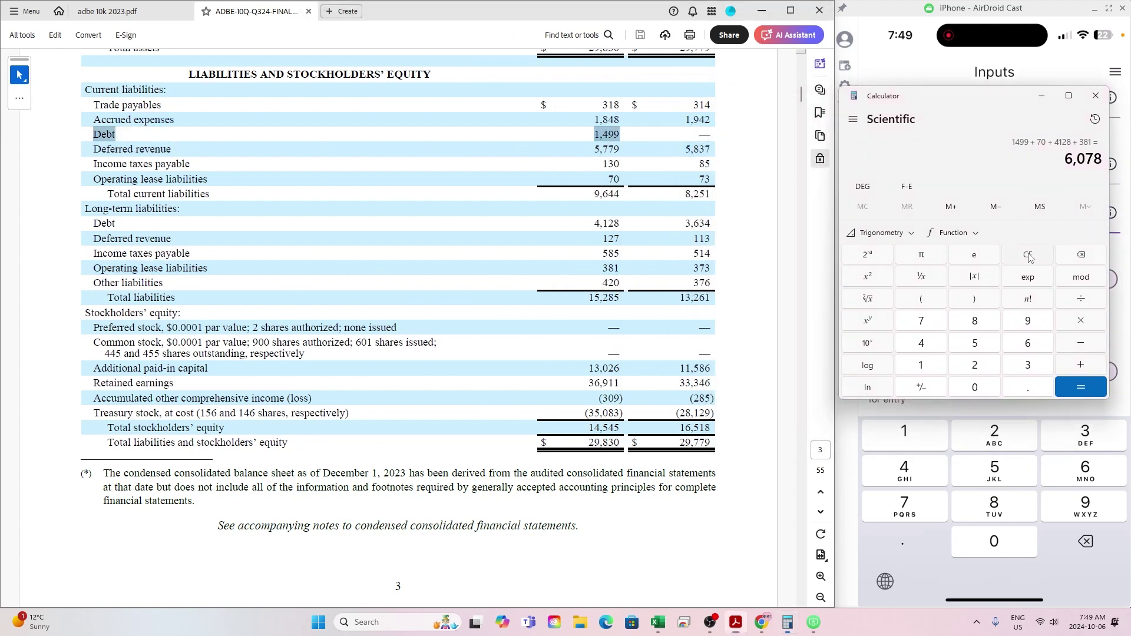
pyautogui.keyDown('shift'); pyautogui.click(709, 134); pyautogui.keyUp('shift')
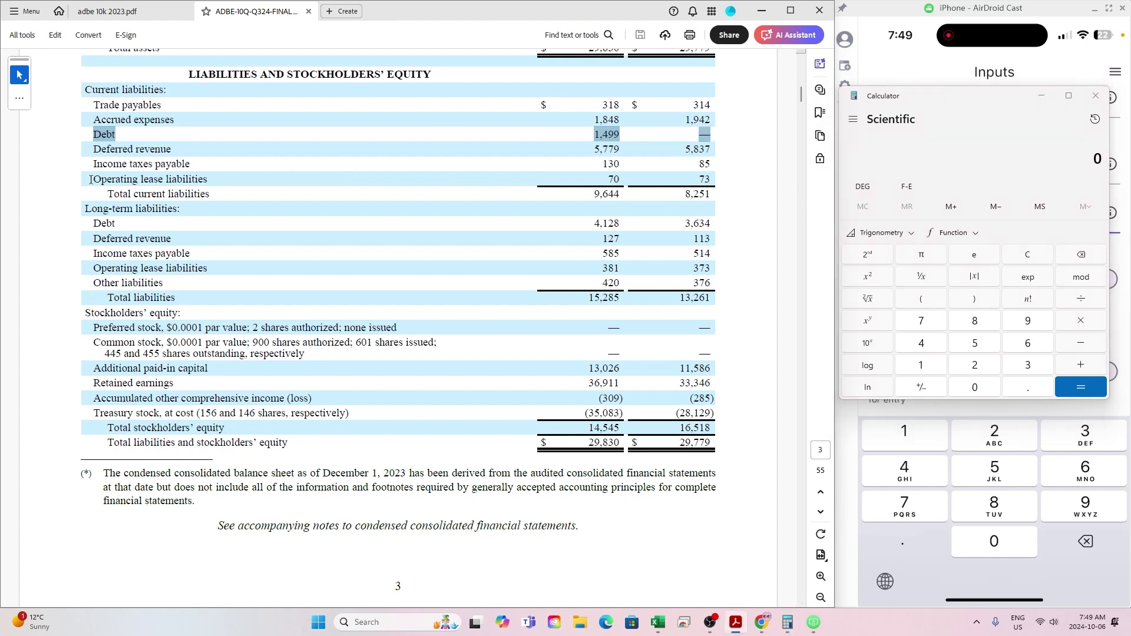
pyautogui.moveTo(90, 180); pyautogui.dragTo(720, 184)
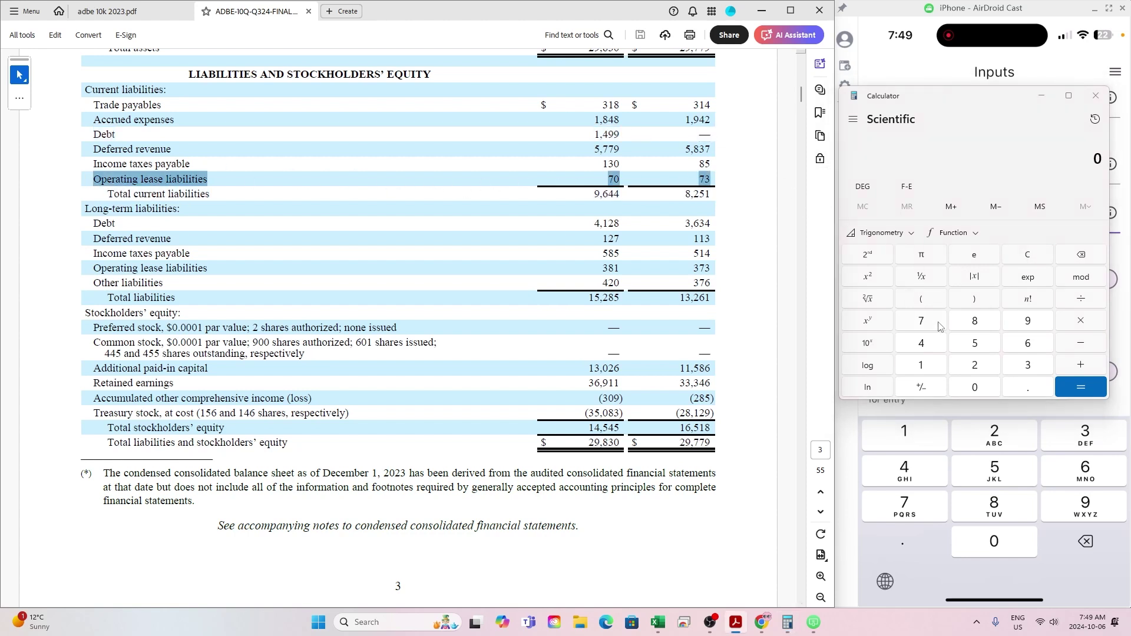
pyautogui.click(940, 326)
pyautogui.click(1014, 365)
pyautogui.click(1080, 365)
pyautogui.moveTo(91, 223); pyautogui.dragTo(712, 223)
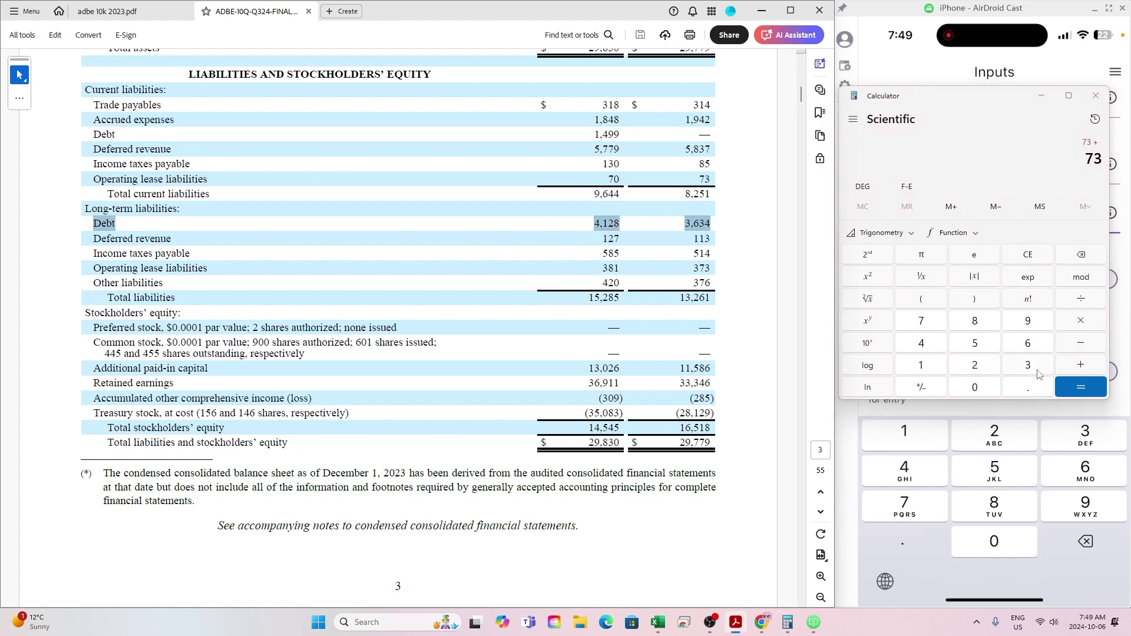
pyautogui.click(1041, 368)
pyautogui.click(1033, 346)
pyautogui.click(1032, 368)
pyautogui.click(917, 347)
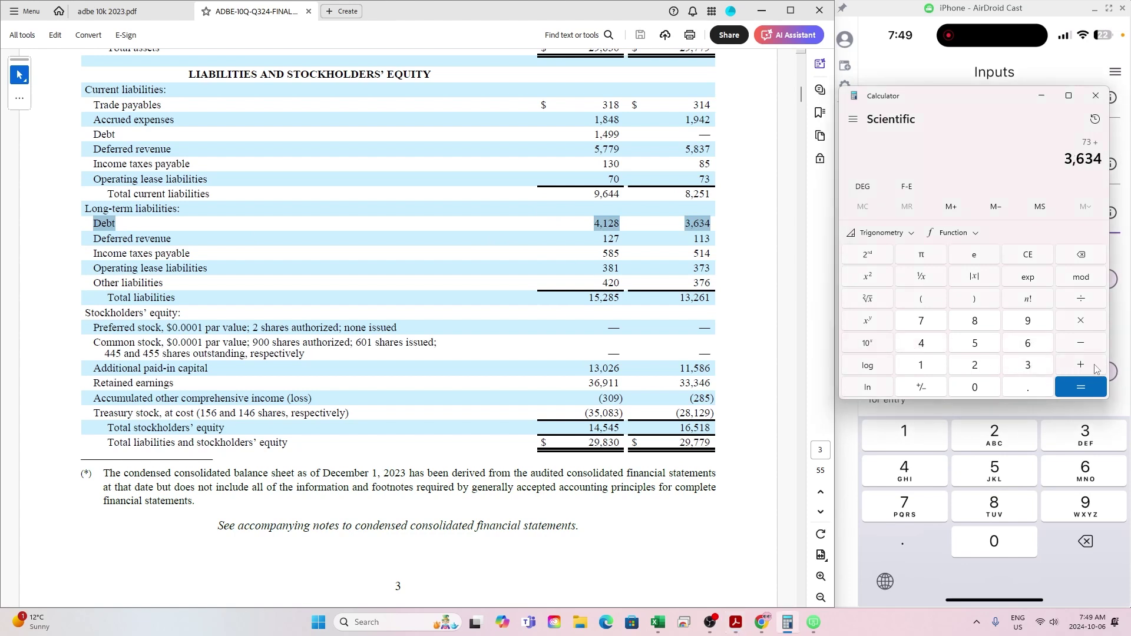
pyautogui.click(1094, 368)
# Add 373 lease liabilities for a prior-year total debt of 4,080, then hide Calculator.
pyautogui.moveTo(93, 270); pyautogui.dragTo(390, 277)
pyautogui.moveTo(696, 277); pyautogui.dragTo(715, 270)
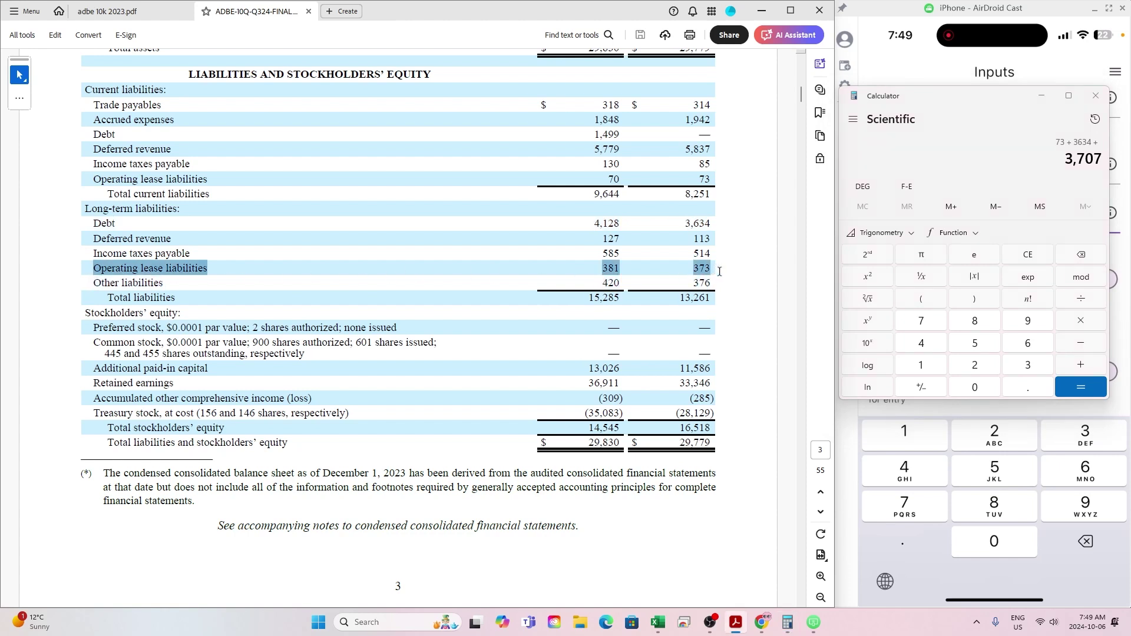
pyautogui.click(1028, 365)
pyautogui.write('7')
pyautogui.click(1015, 365)
pyautogui.press('Return')
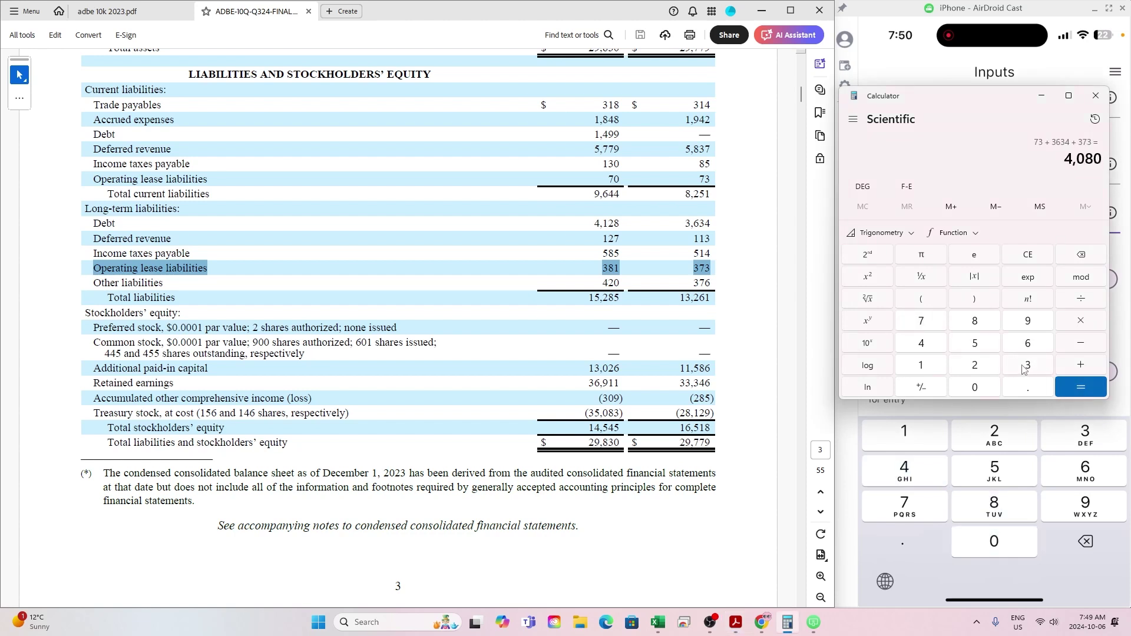
pyautogui.click(1041, 96)
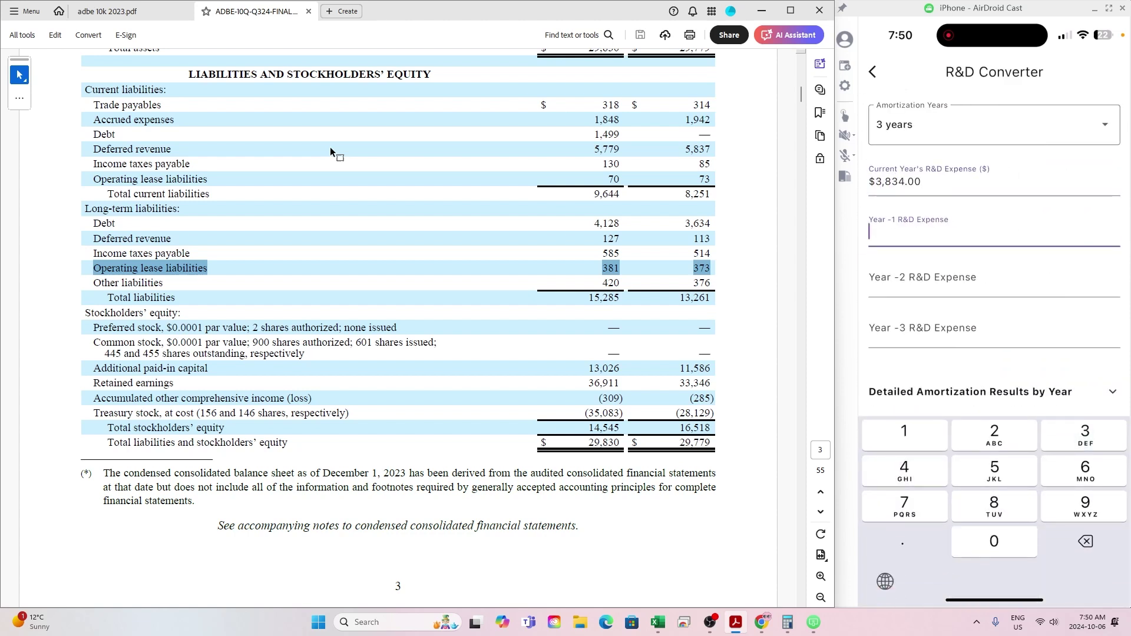
# Highlight the Research and development row (3,473, 2,987, 2,540) in the 2023 10-K.
pyautogui.click(137, 13)
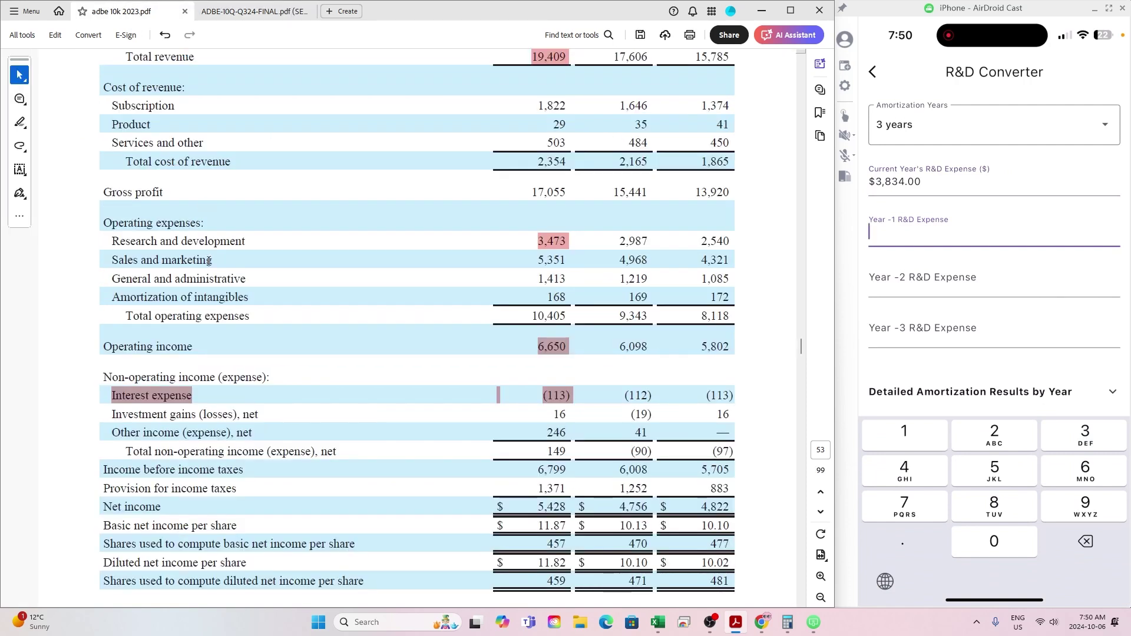
pyautogui.scroll(2, 234, 312)
pyautogui.scroll(-2, 132, 324)
pyautogui.click(544, 246)
pyautogui.moveTo(110, 241); pyautogui.dragTo(717, 252)
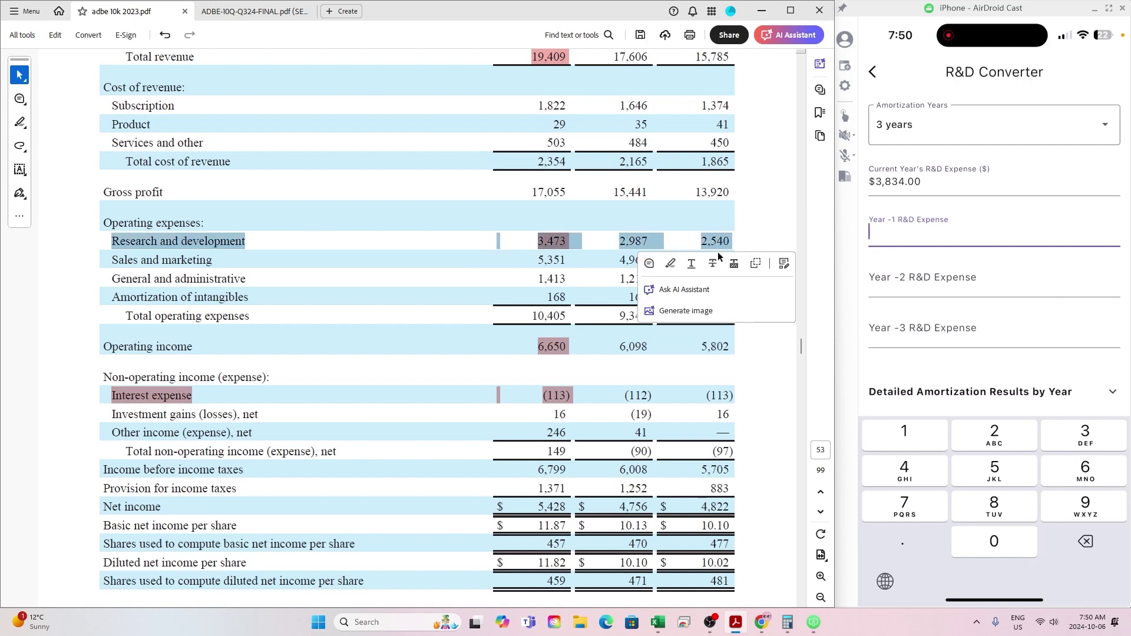
pyautogui.click(669, 263)
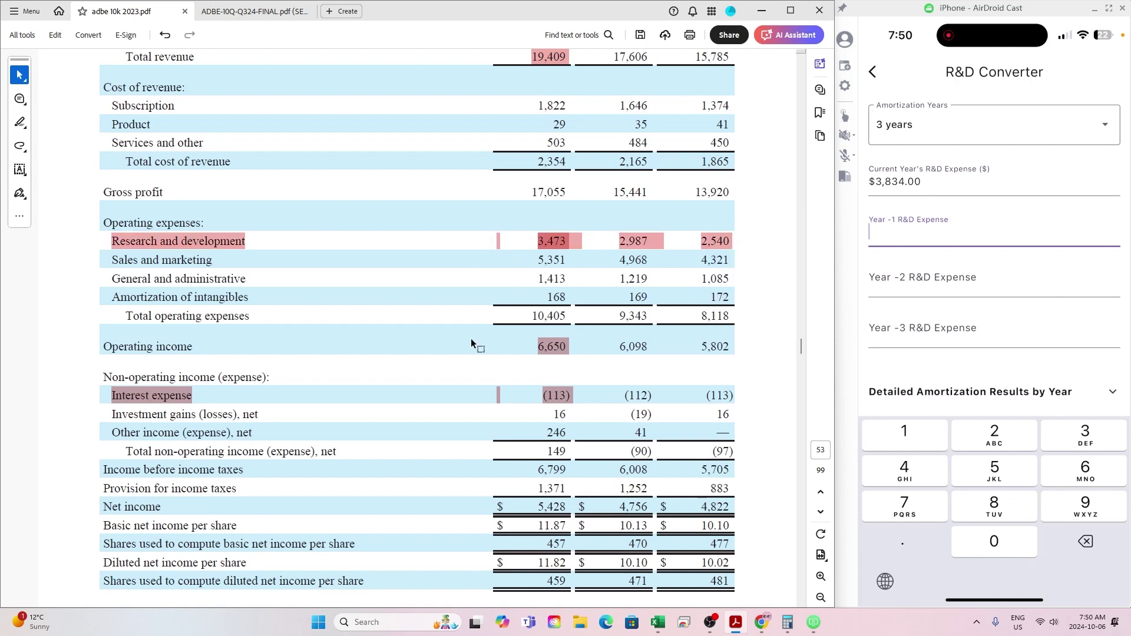
# Enter R&D expenses 3473, 2987 and 2540 for Years -1 to -3 in the R&D Converter.
pyautogui.write('3473')
pyautogui.click(994, 283)
pyautogui.write('2987')
pyautogui.press('Tab')
pyautogui.write('2540')
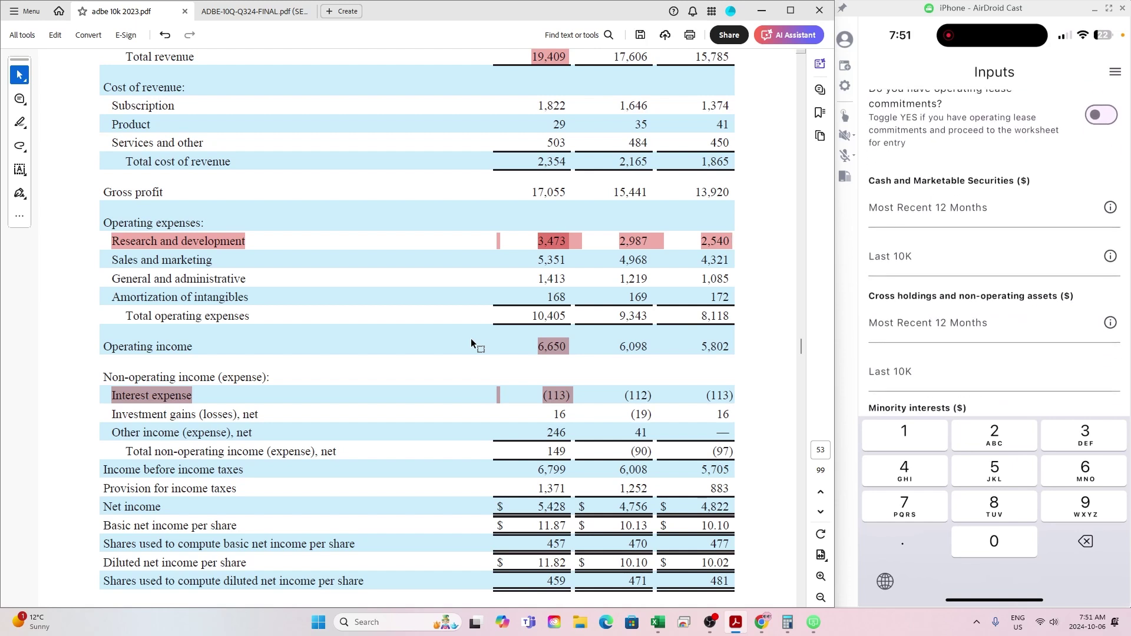
# Switch to the Q3 2024 10-Q and highlight the cash and short-term investments rows.
pyautogui.hotkey('ctrl', 'Tab')
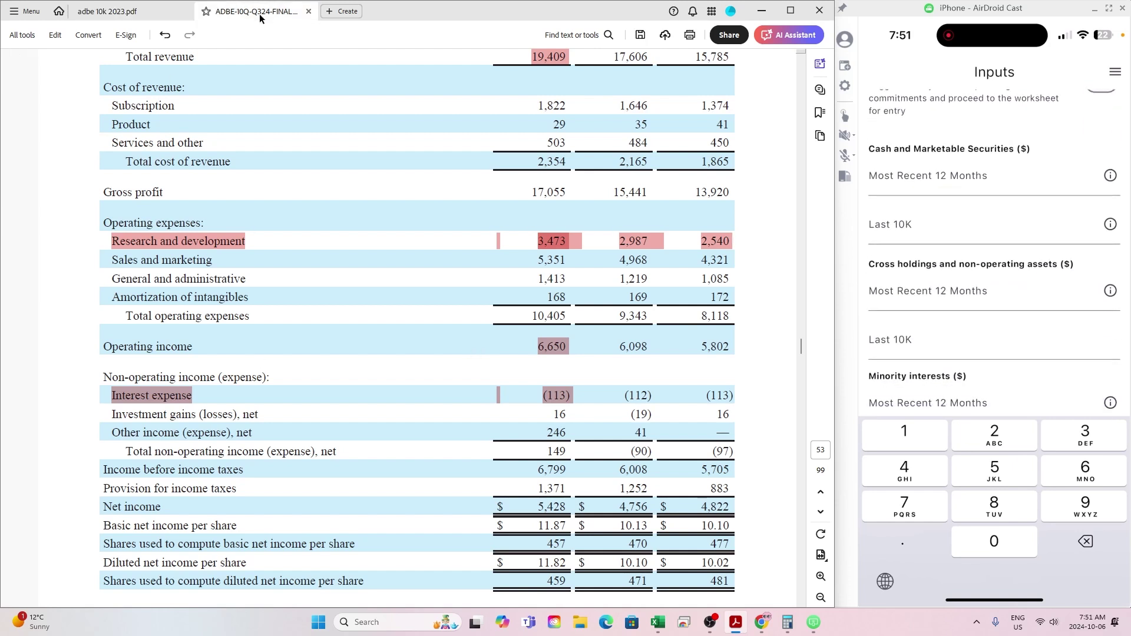
pyautogui.scroll(2, 323, 376)
pyautogui.scroll(5, 341, 368)
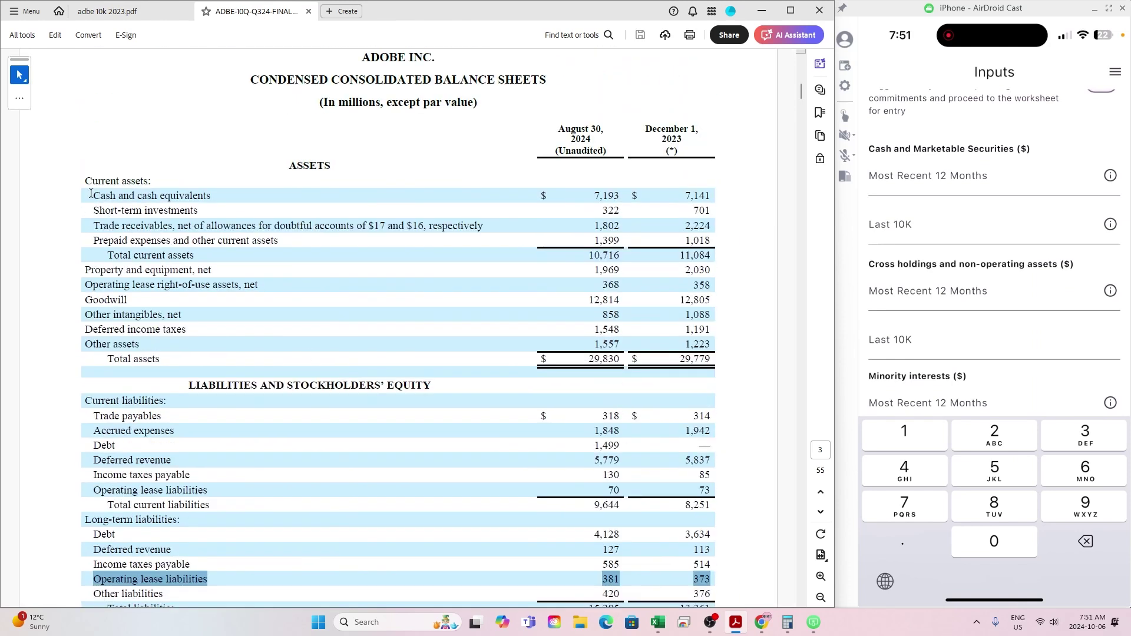
pyautogui.moveTo(90, 193); pyautogui.dragTo(713, 210)
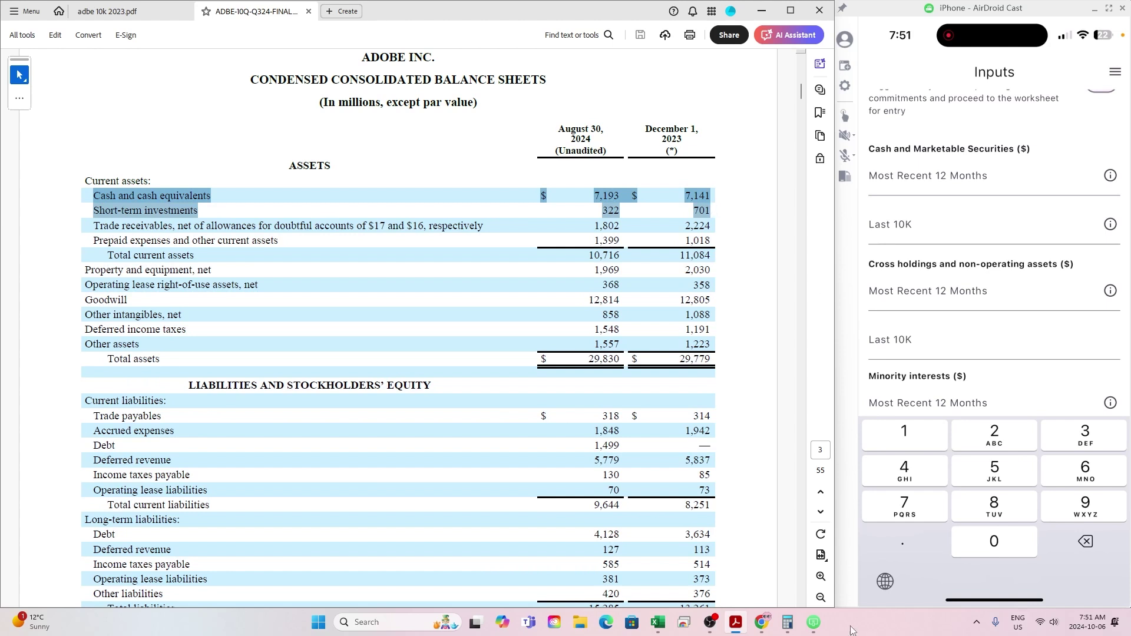
# In Calculator, add 7,193 cash and 322 short-term investments to get 7,515.
pyautogui.click(786, 563)
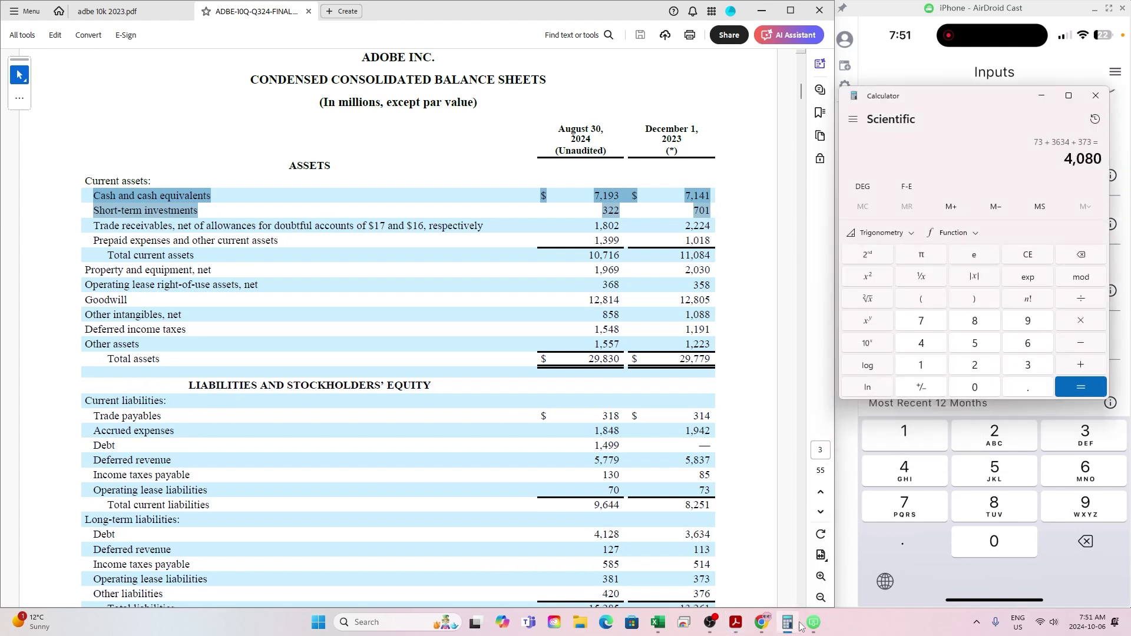
pyautogui.click(1035, 254)
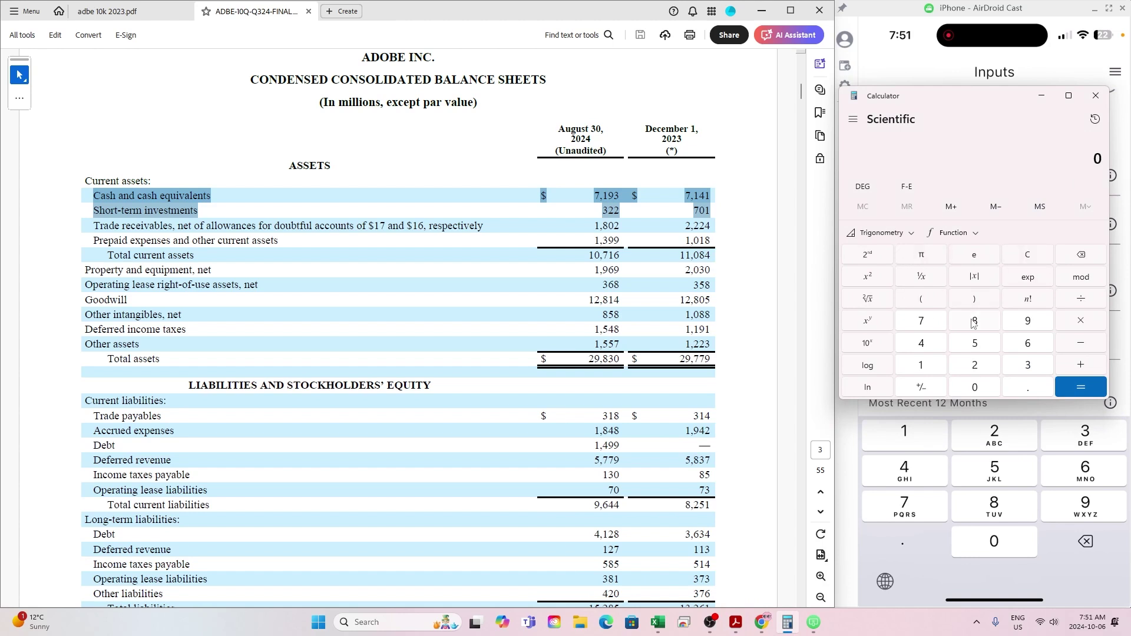
pyautogui.click(927, 325)
pyautogui.click(930, 358)
pyautogui.click(1027, 321)
pyautogui.click(1031, 366)
pyautogui.click(1081, 365)
pyautogui.click(1028, 368)
pyautogui.click(974, 365)
pyautogui.click(974, 365)
pyautogui.click(1081, 387)
# Enter 7515 as the recent cash value in the phone's DCF form.
pyautogui.moveTo(980, 101); pyautogui.dragTo(777, 10)
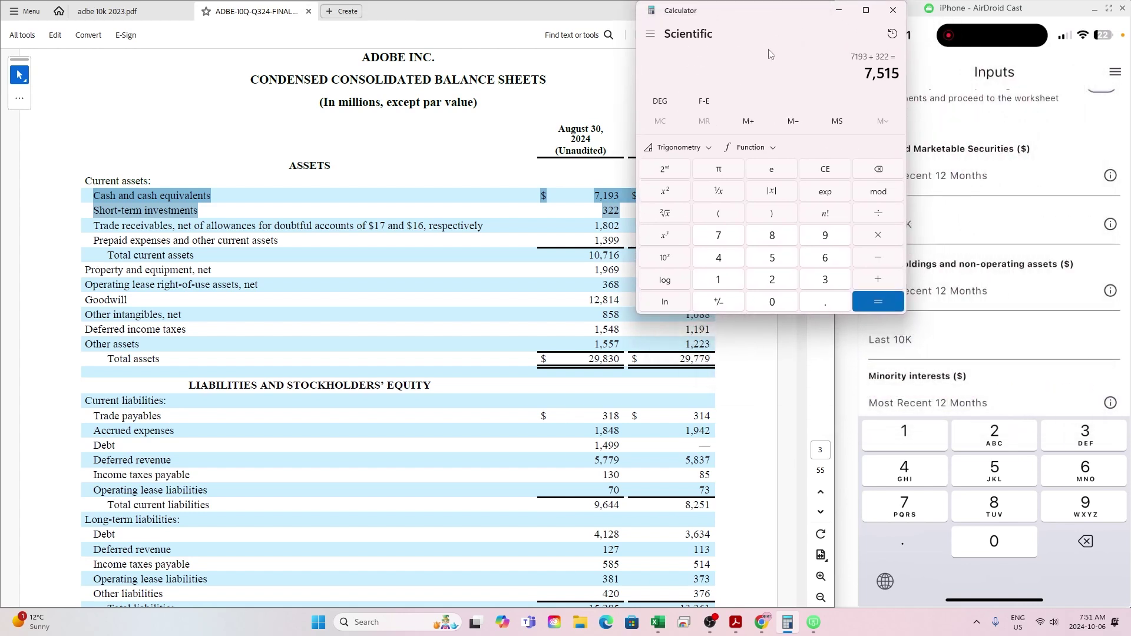
pyautogui.write('7515')
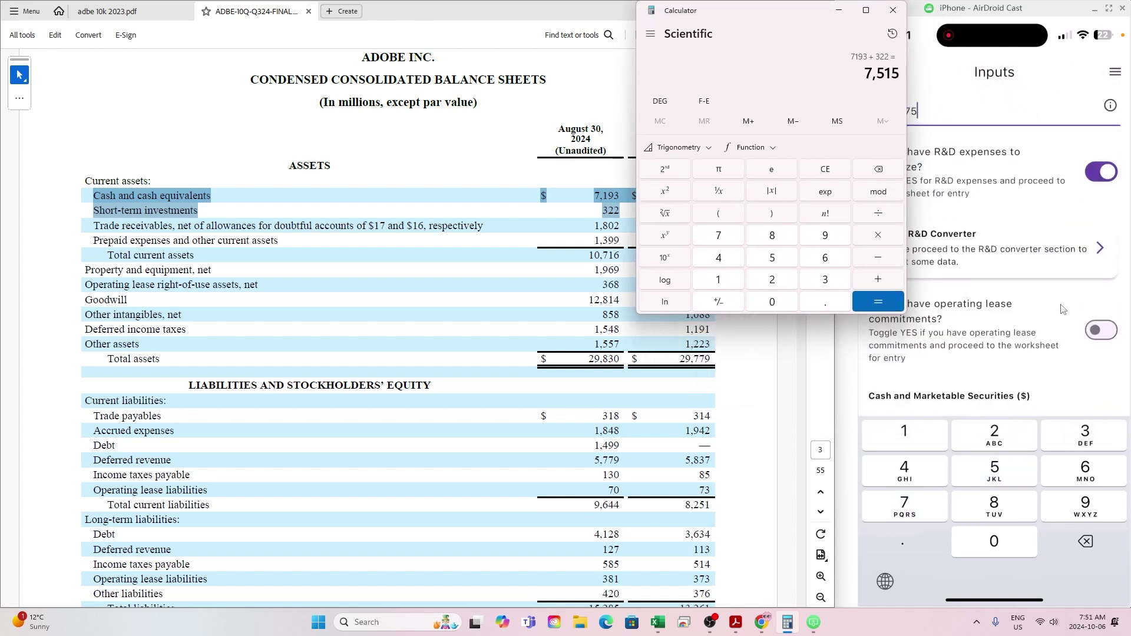
pyautogui.press('BackSpace')
pyautogui.press('BackSpace')
pyautogui.press('BackSpace')
pyautogui.press('BackSpace')
pyautogui.scroll(-2, 1062, 309)
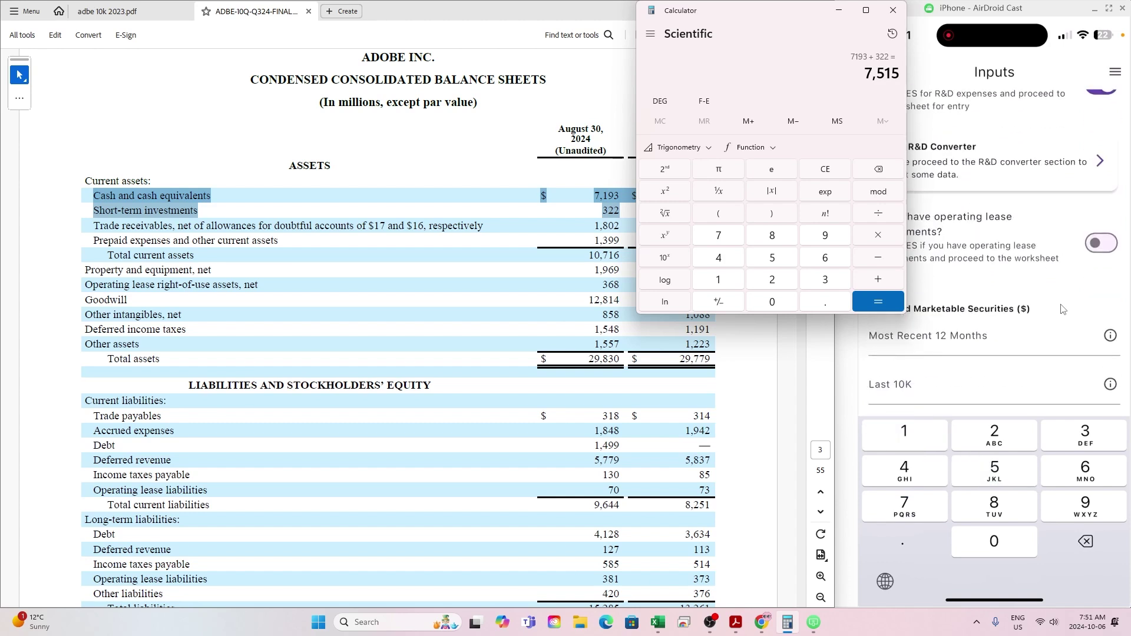
pyautogui.write('7515')
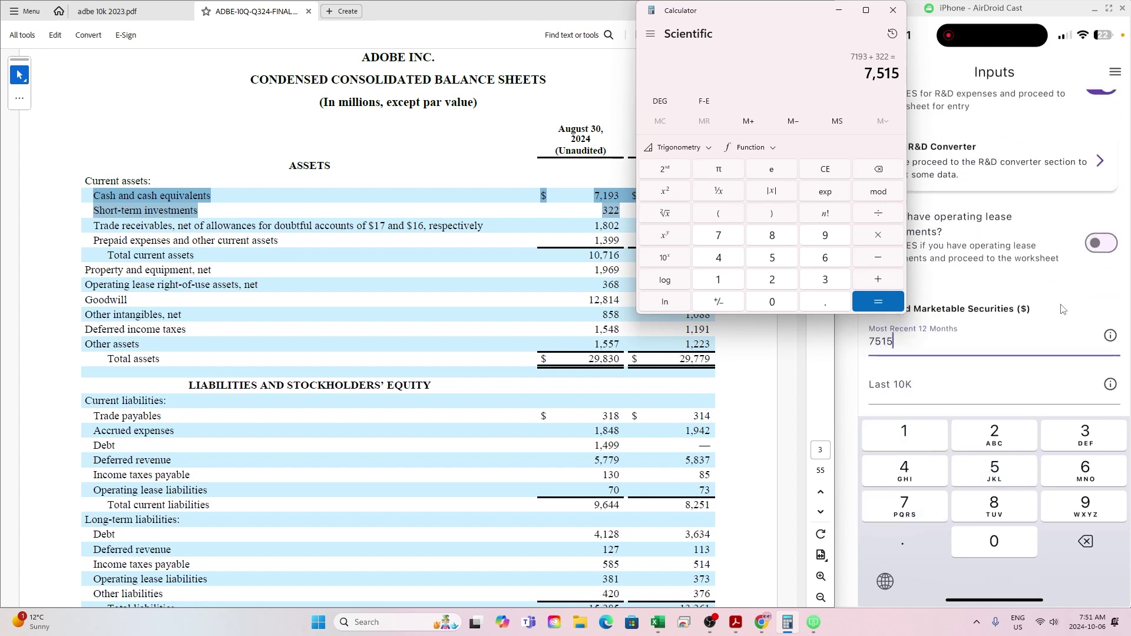
pyautogui.press('Tab')
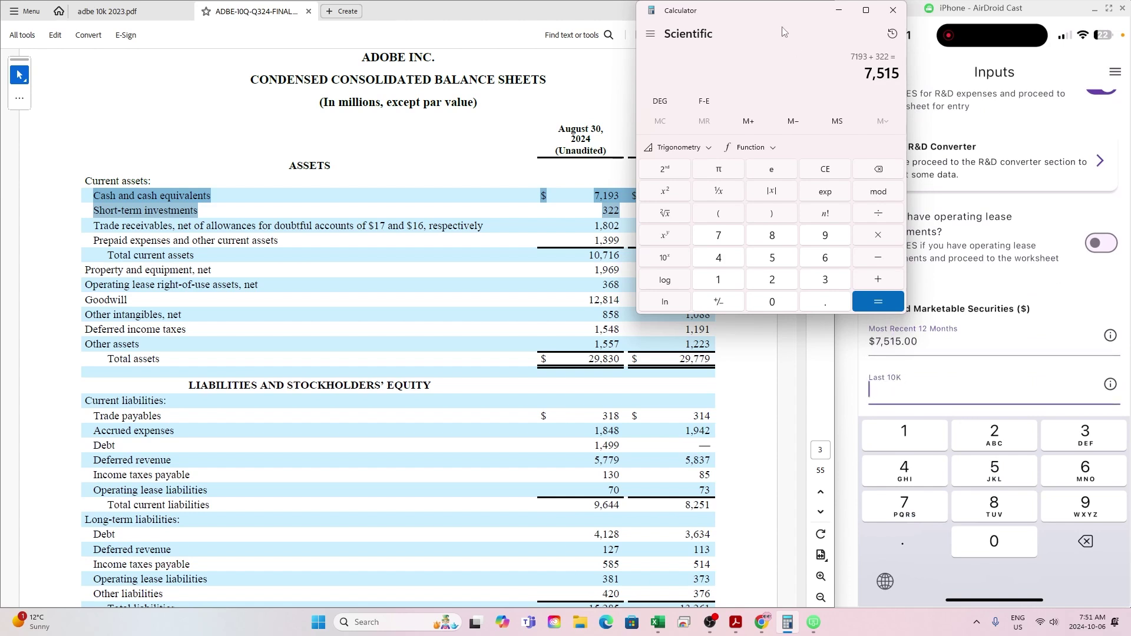
# Add prior-year cash 7,141 and short-term investments 701 to get 7,842, and enter it.
pyautogui.moveTo(802, 15); pyautogui.dragTo(970, 76)
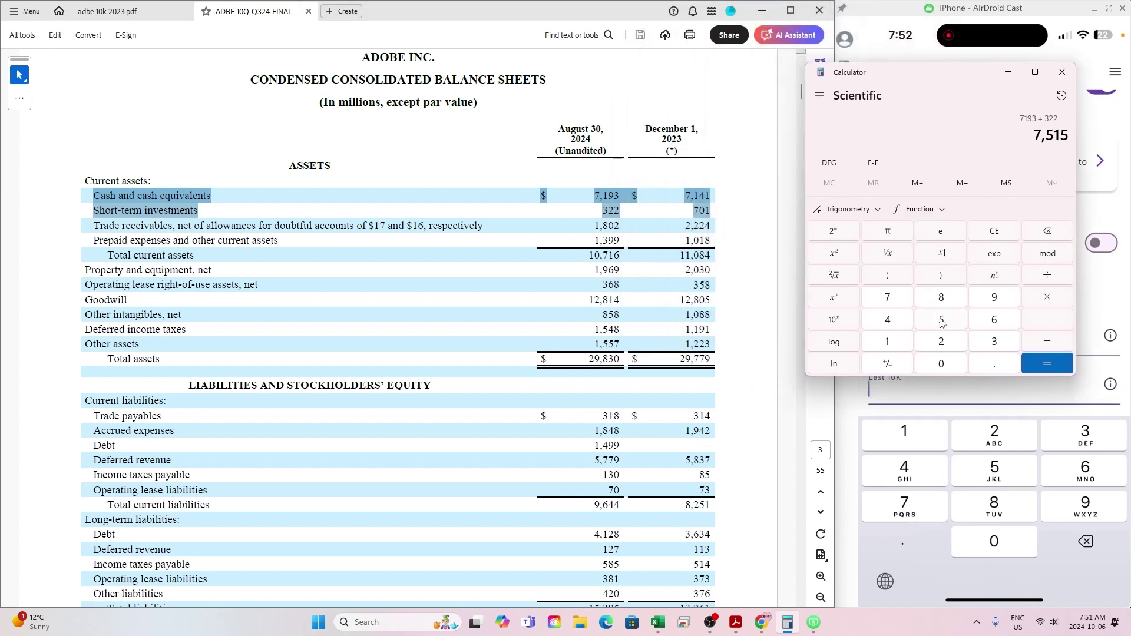
pyautogui.click(994, 230)
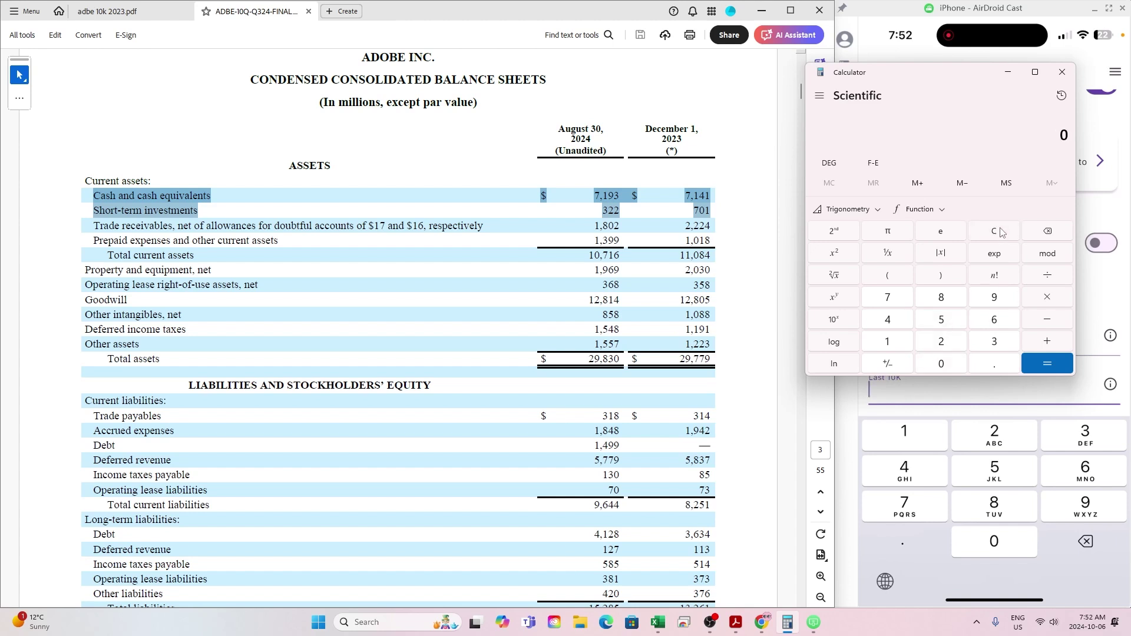
pyautogui.click(887, 297)
pyautogui.click(887, 342)
pyautogui.click(891, 323)
pyautogui.click(891, 341)
pyautogui.press('+')
pyautogui.click(888, 297)
pyautogui.click(927, 363)
pyautogui.click(901, 342)
pyautogui.click(1033, 364)
pyautogui.write('7,8')
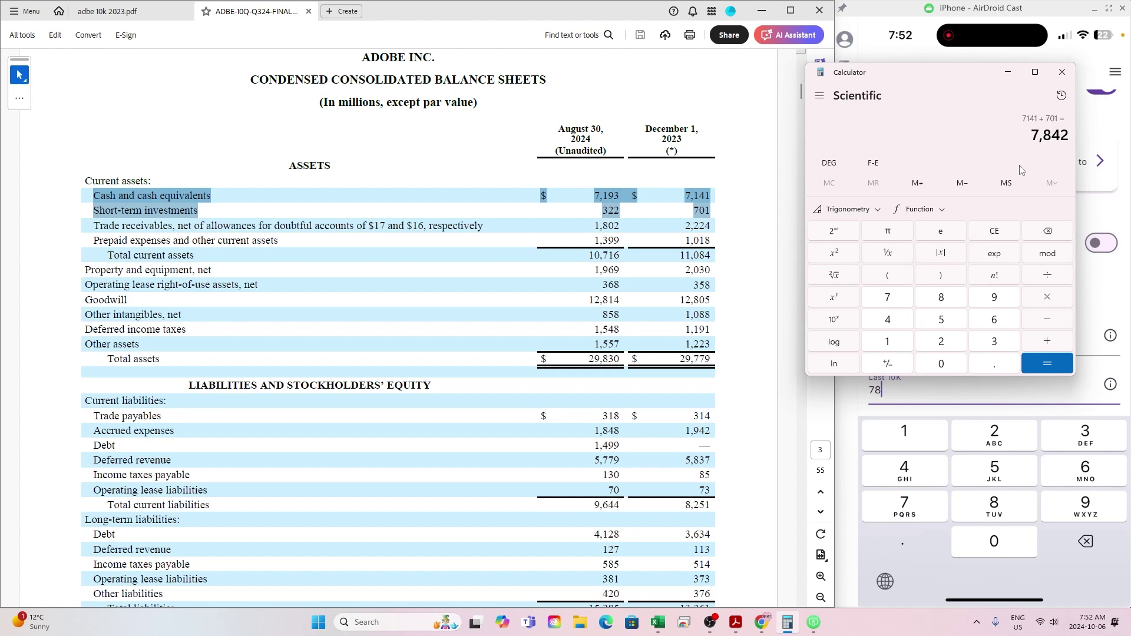
pyautogui.write('4')
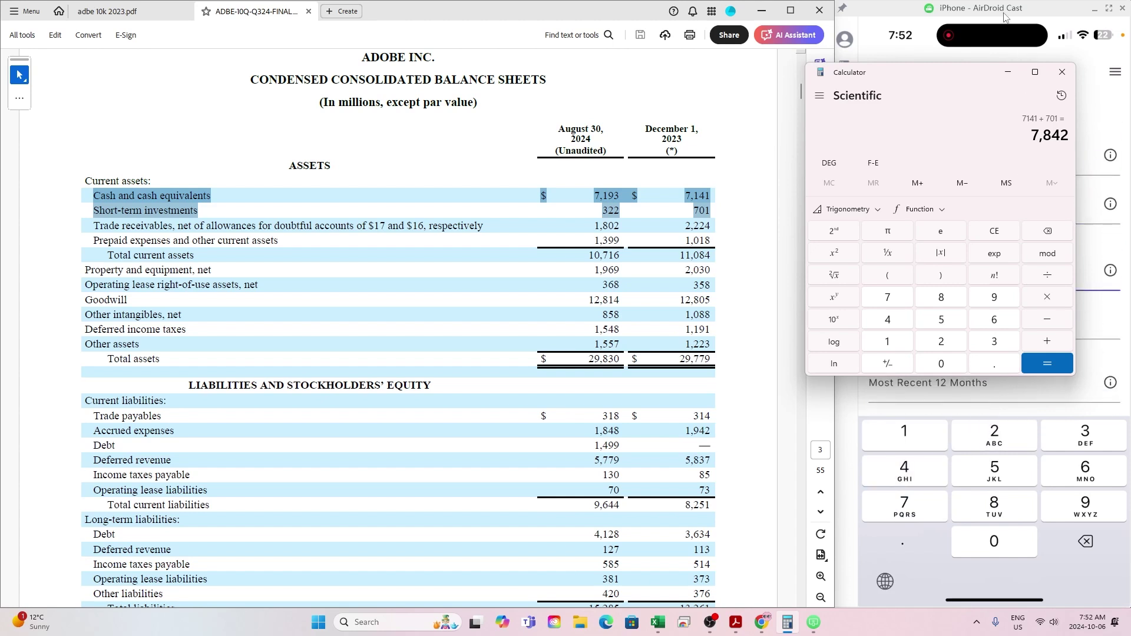
# Scroll through the 10-Q statements to check for cross holdings and minority interests.
pyautogui.click(1008, 71)
pyautogui.scroll(-5, 281, 203)
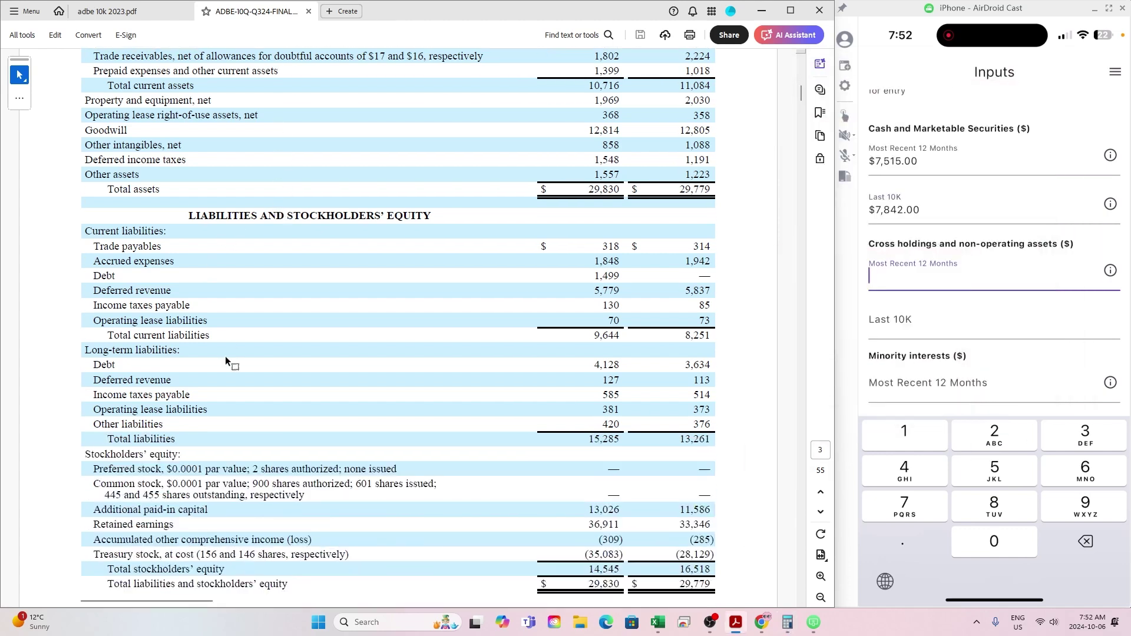
pyautogui.scroll(-1, 244, 389)
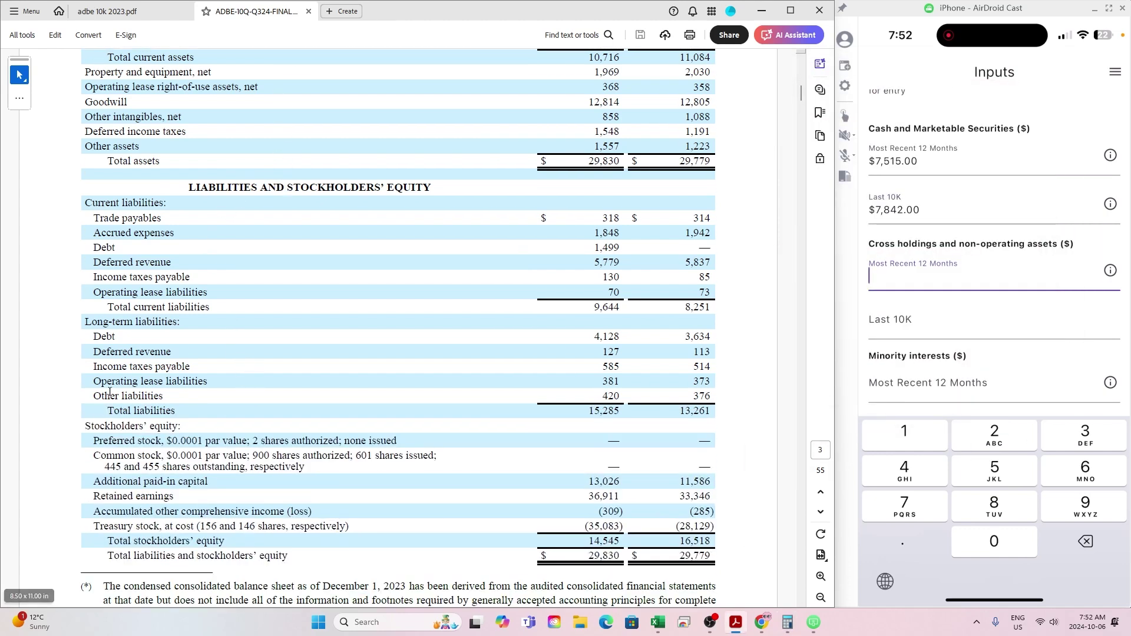
pyautogui.scroll(-20, 387, 388)
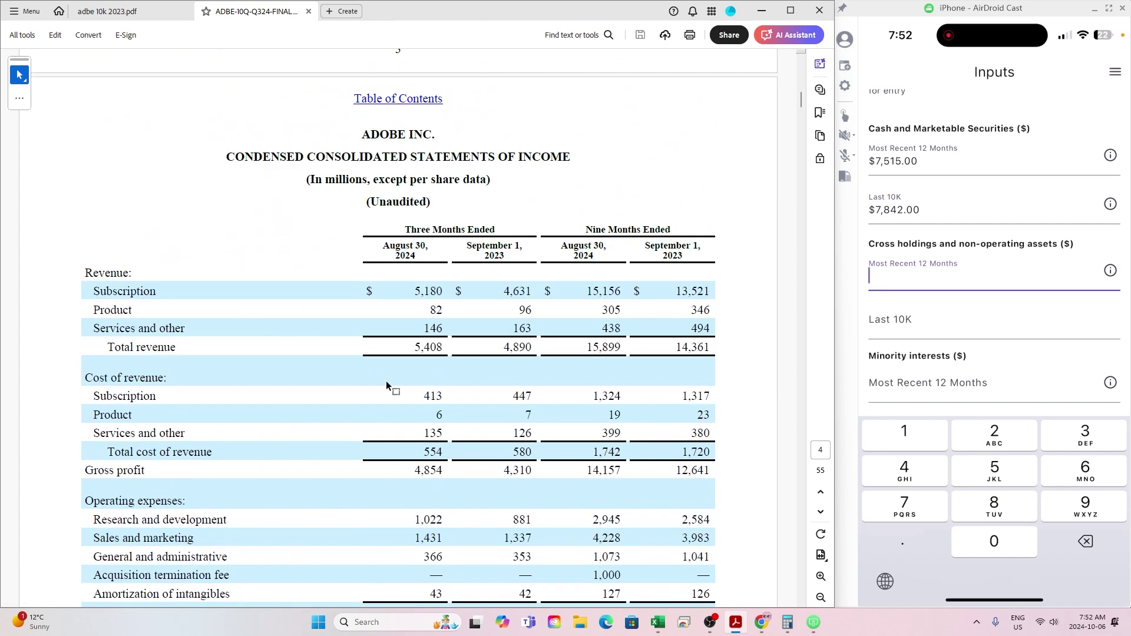
pyautogui.scroll(-7, 386, 380)
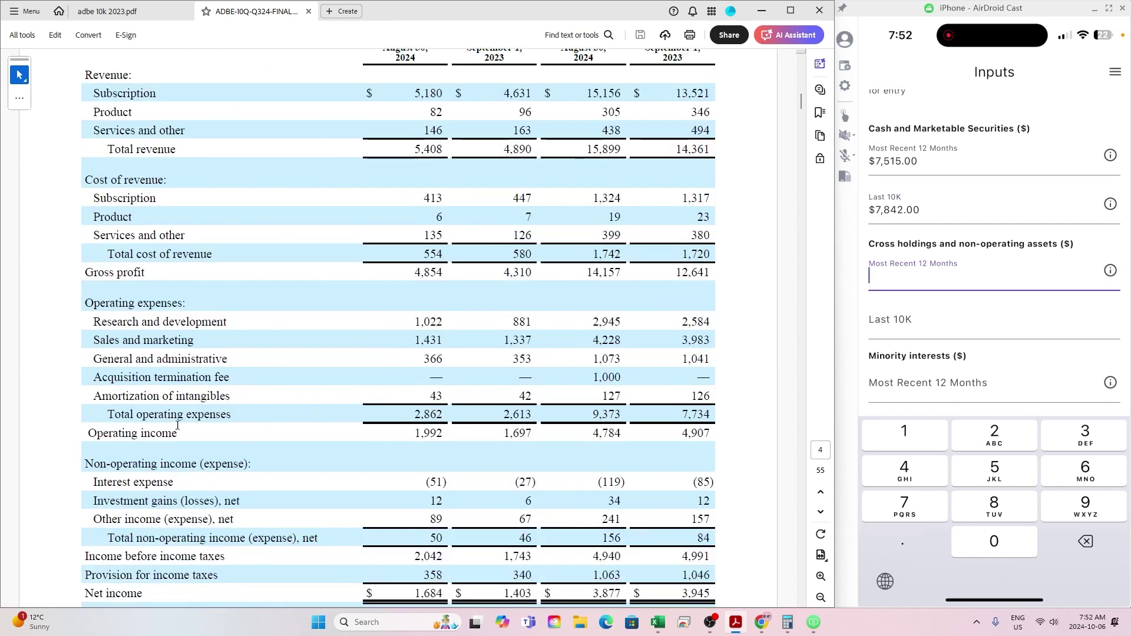
pyautogui.scroll(-4, 242, 369)
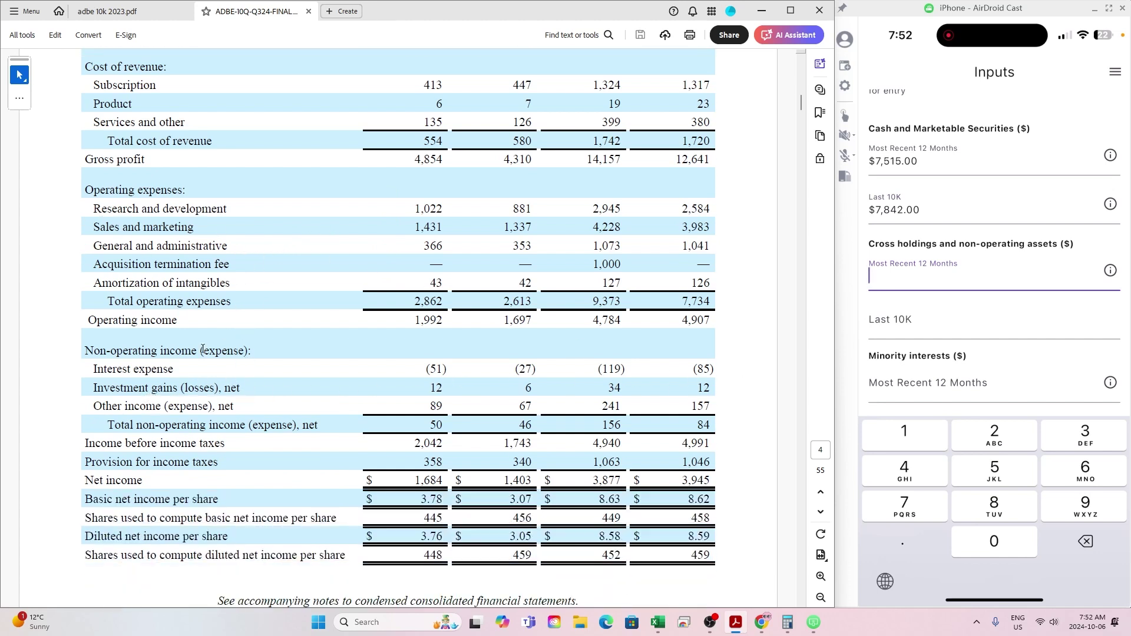
pyautogui.scroll(-6, 149, 388)
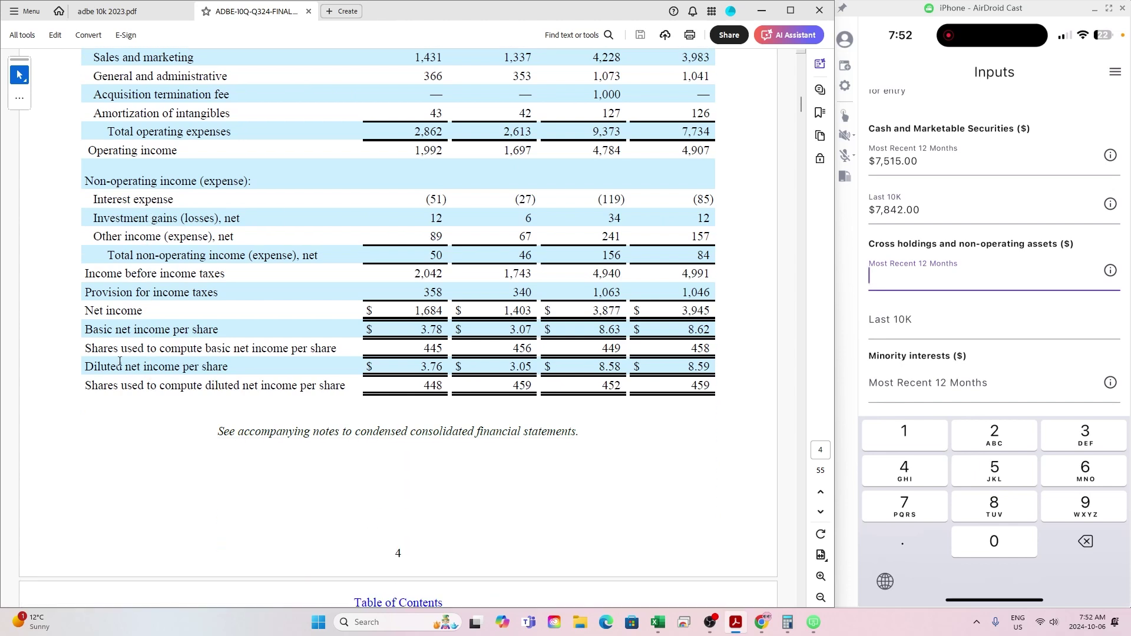
pyautogui.scroll(-15, 120, 361)
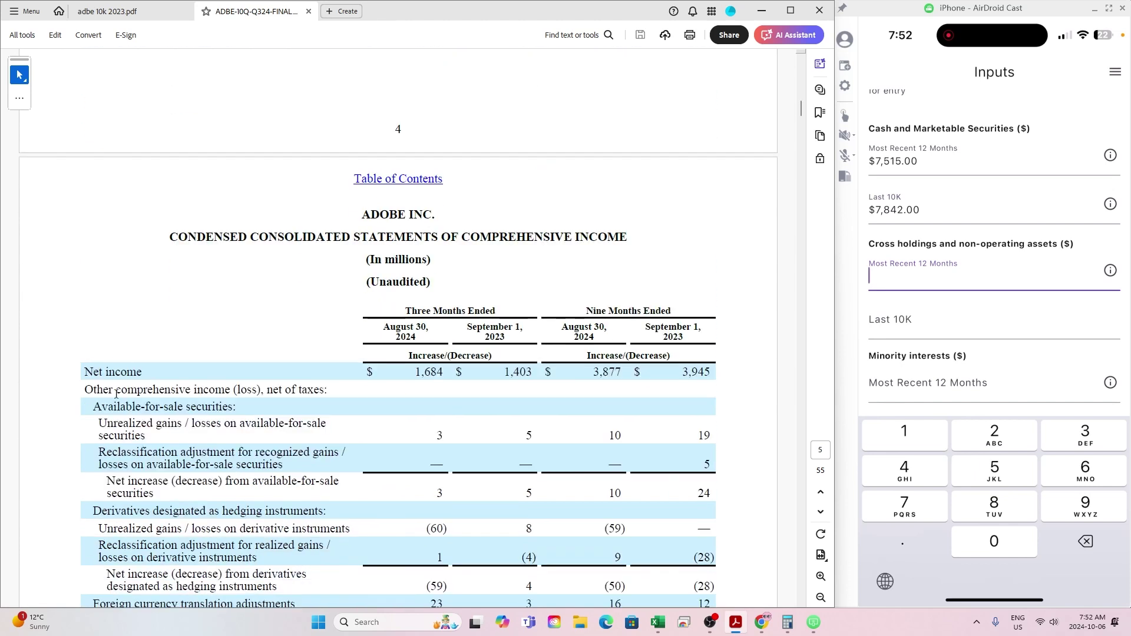
pyautogui.scroll(-3, 116, 394)
pyautogui.scroll(19, 117, 392)
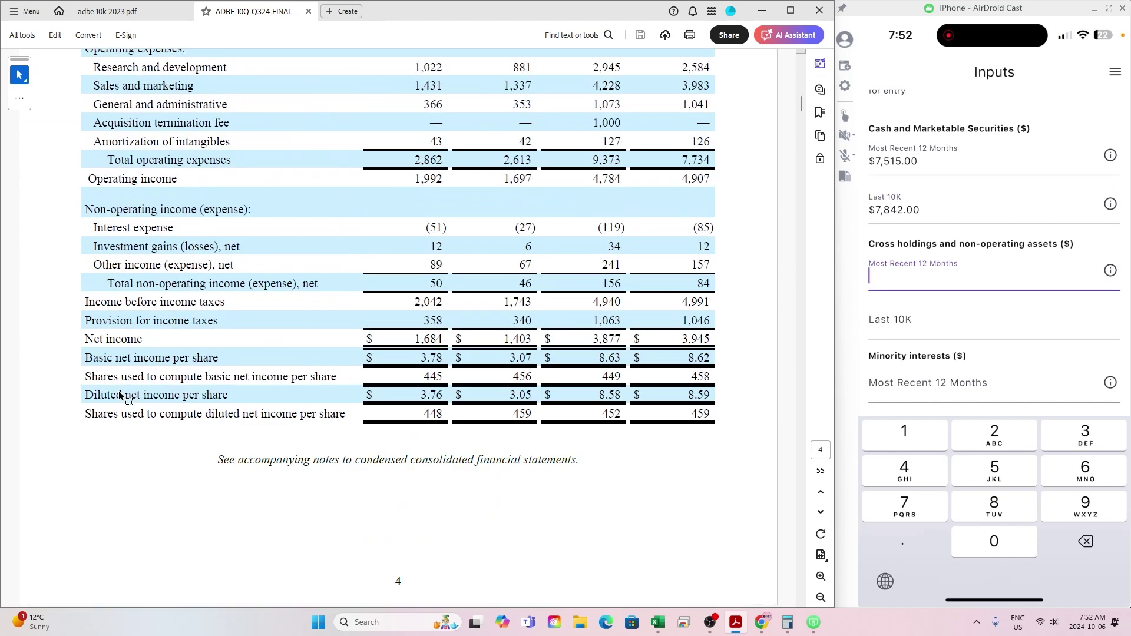
# Enter 0 for cross holdings in both periods and for recent minority interests.
pyautogui.write('0')
pyautogui.click(889, 318)
pyautogui.write('0')
pyautogui.press('Tab')
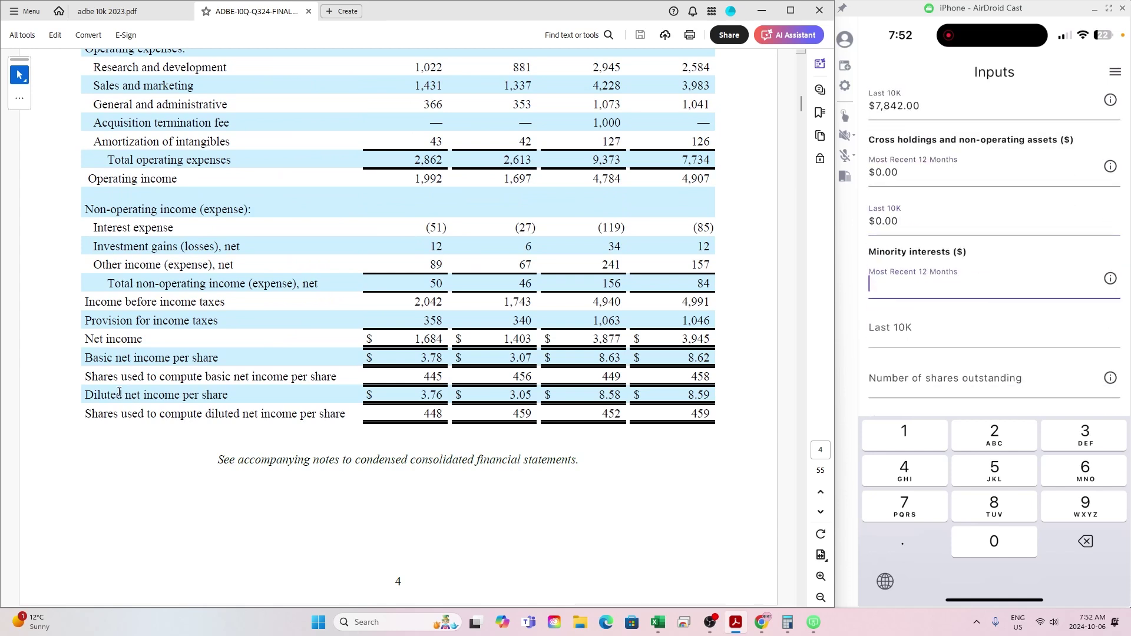
pyautogui.scroll(12, 88, 259)
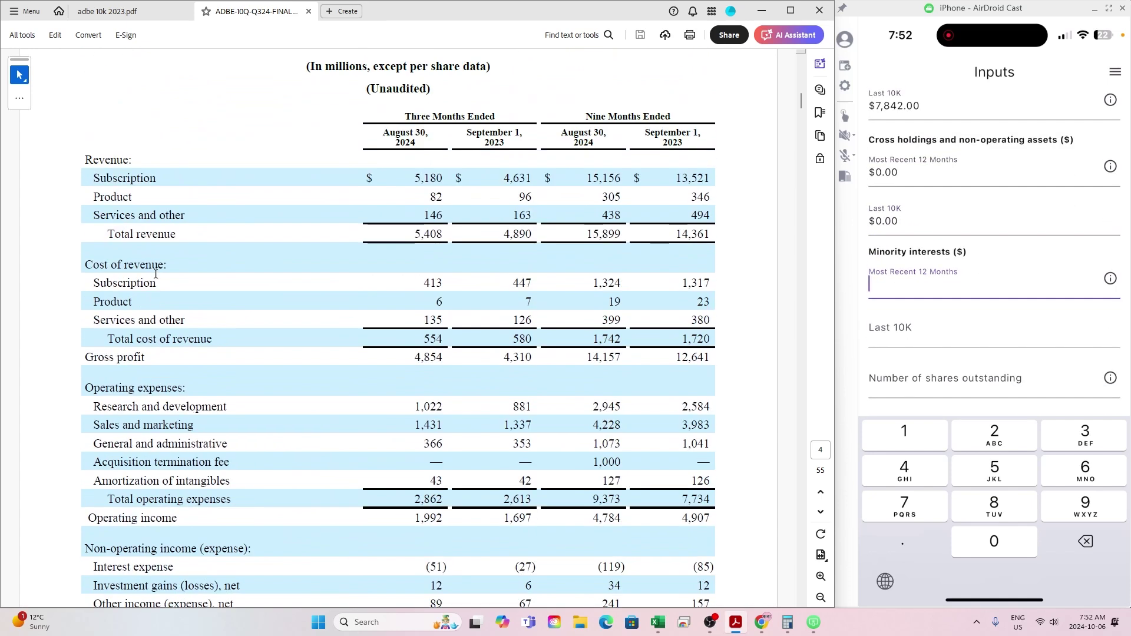
pyautogui.scroll(10, 154, 273)
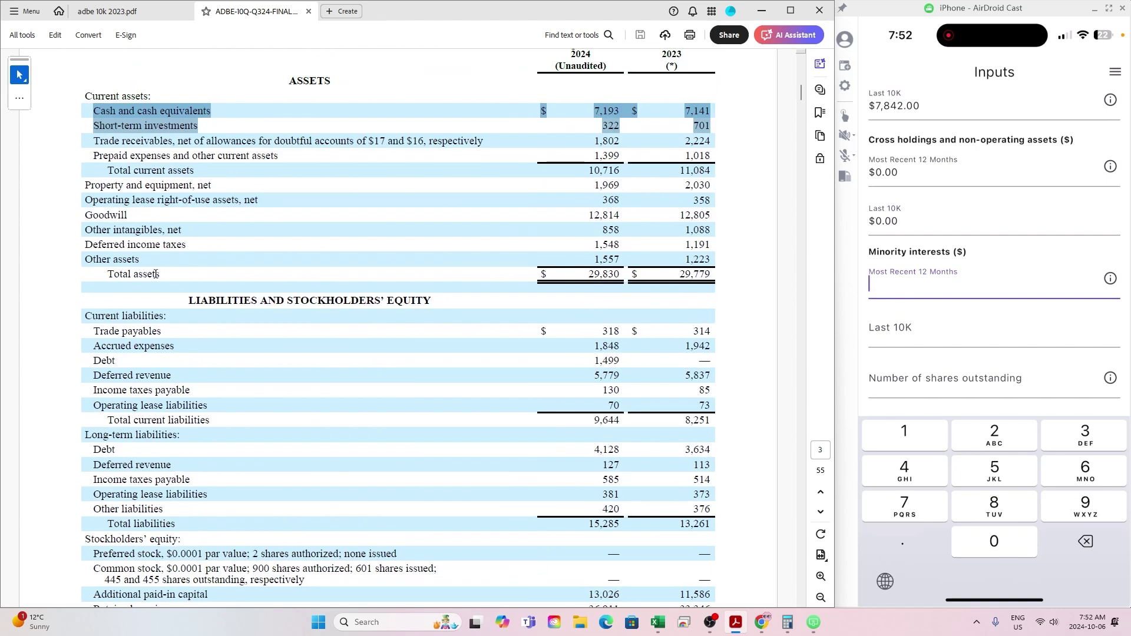
pyautogui.scroll(-5, 156, 273)
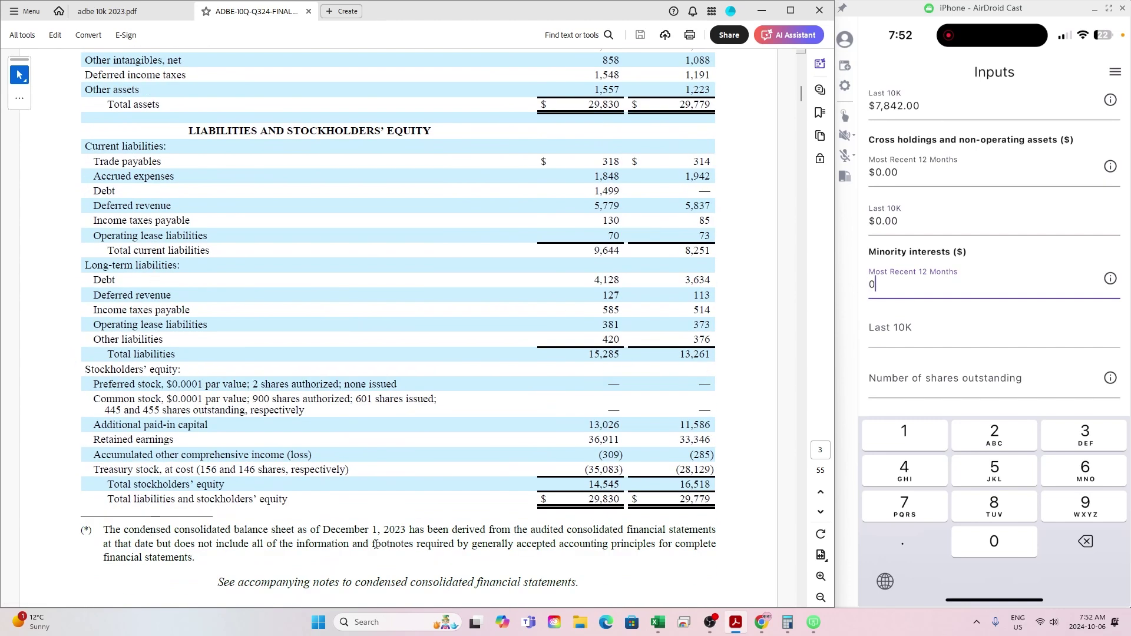
pyautogui.press('Tab')
# Zero the last-10K minority interests and enter 440 shares from the cover's 440.2 million.
pyautogui.write('0')
pyautogui.press('Tab')
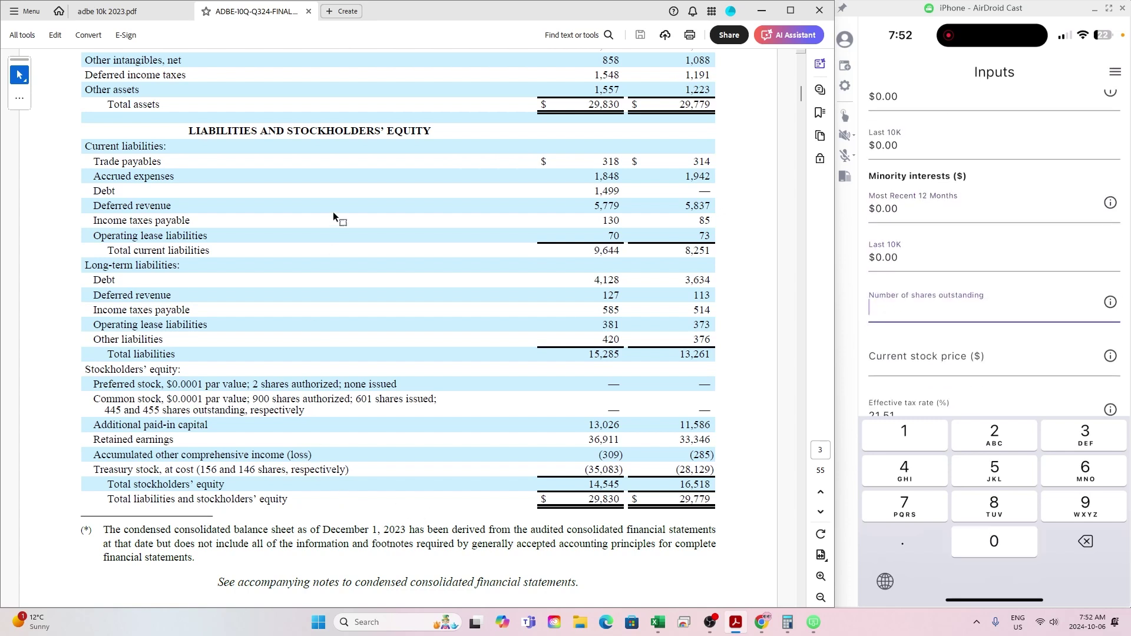
pyautogui.moveTo(803, 97); pyautogui.dragTo(802, 65)
pyautogui.scroll(-2, 655, 267)
pyautogui.scroll(-5, 654, 264)
pyautogui.scroll(-1, 655, 266)
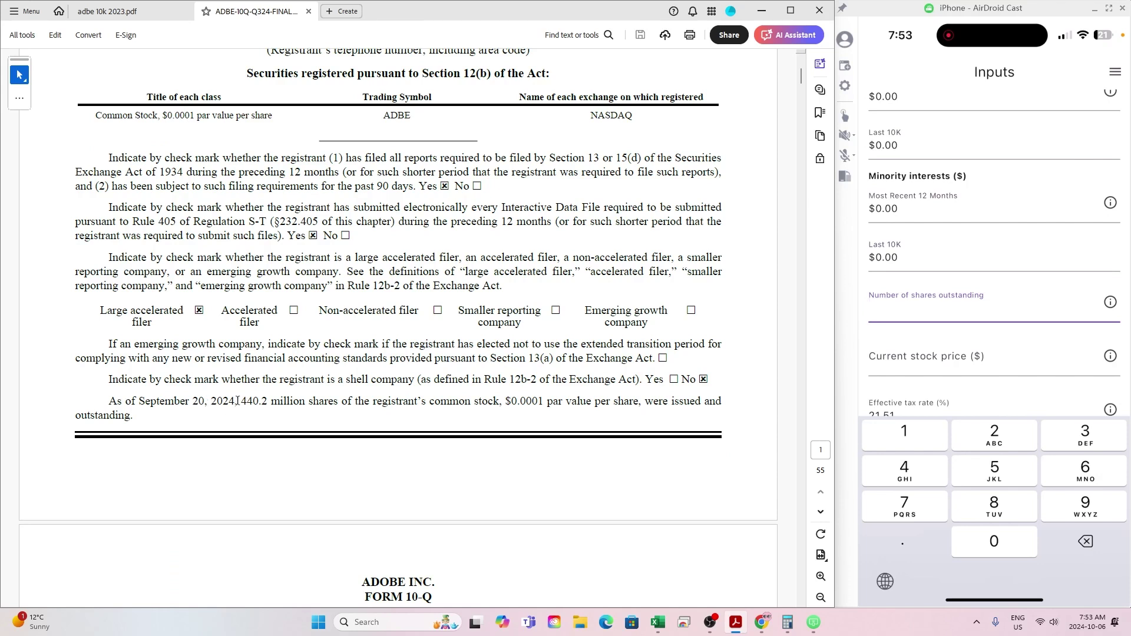
pyautogui.moveTo(239, 403); pyautogui.dragTo(268, 403)
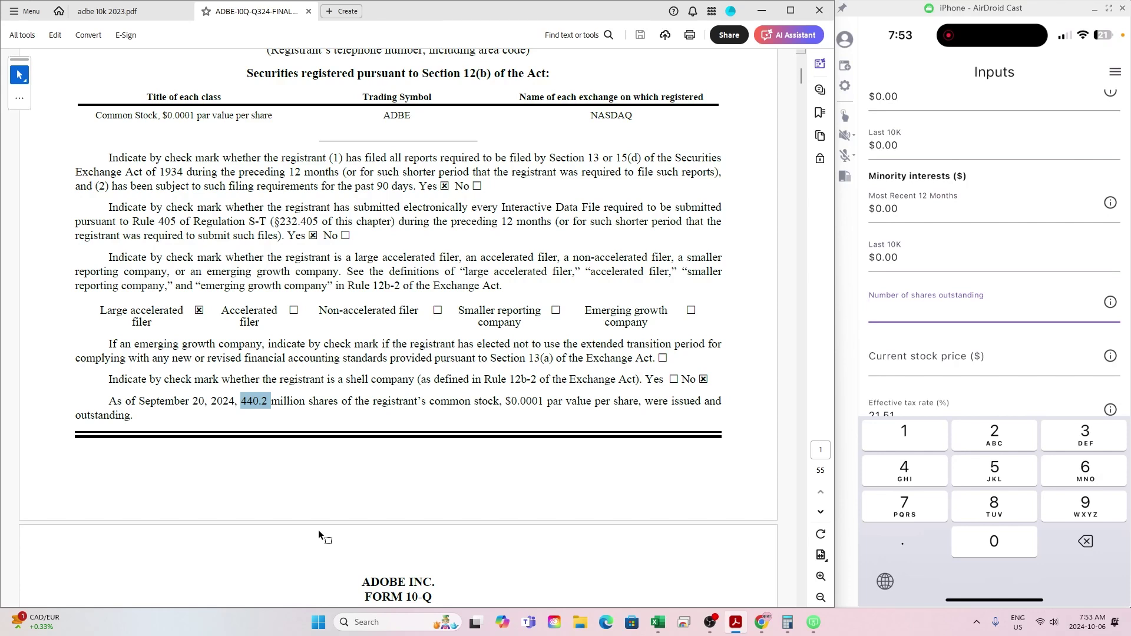
pyautogui.write('440')
pyautogui.click(376, 467)
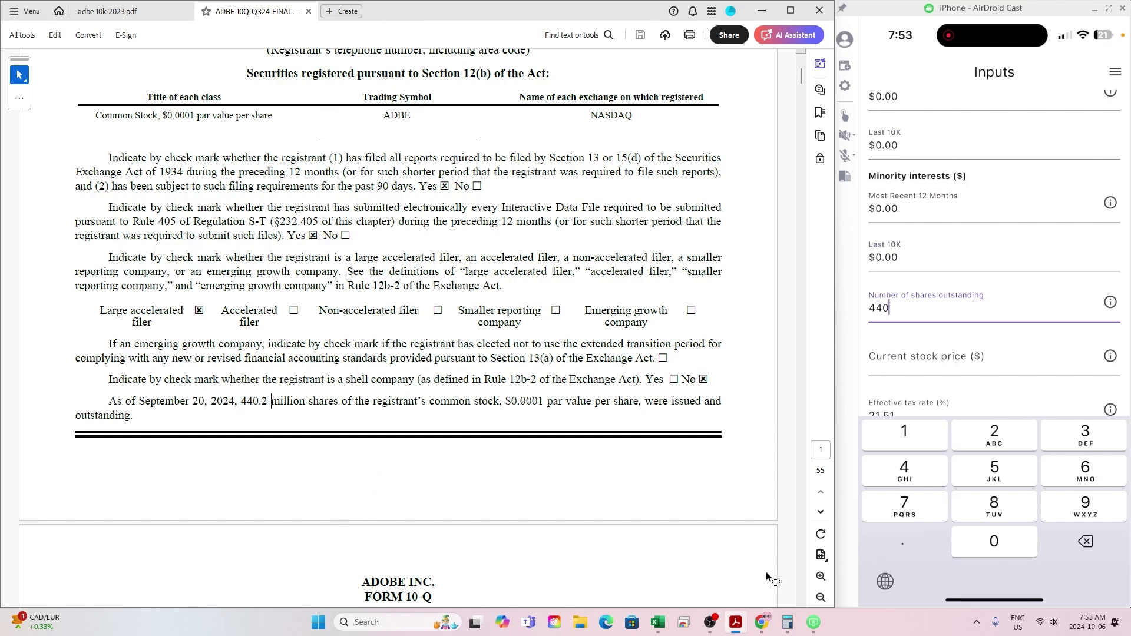
pyautogui.click(761, 622)
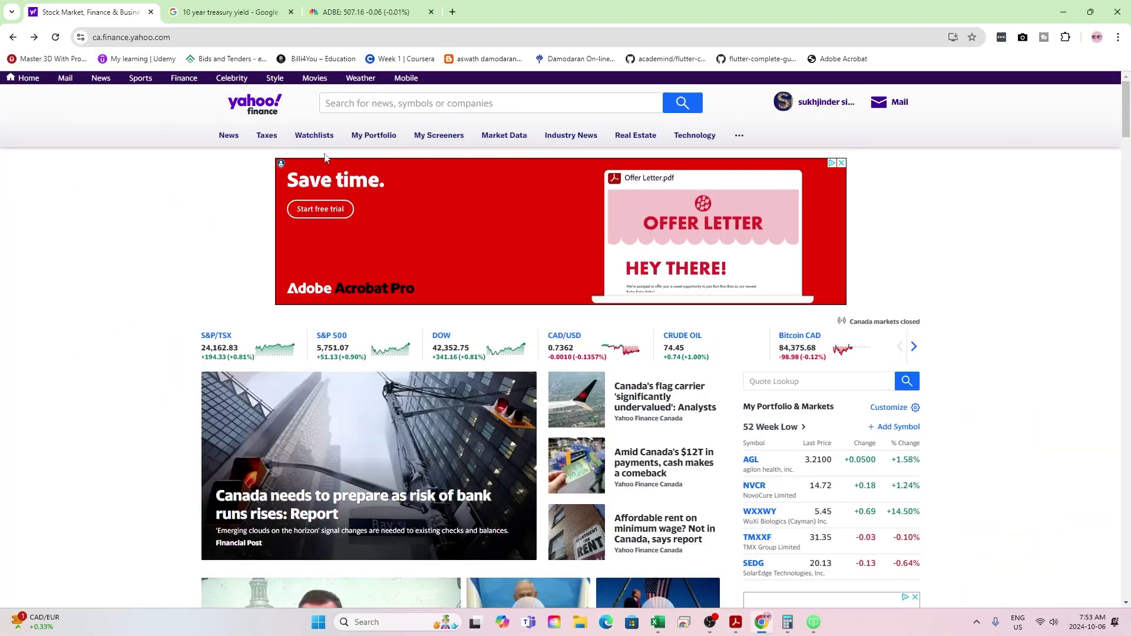
pyautogui.click(367, 100)
pyautogui.write('adbe')
pyautogui.press('Return')
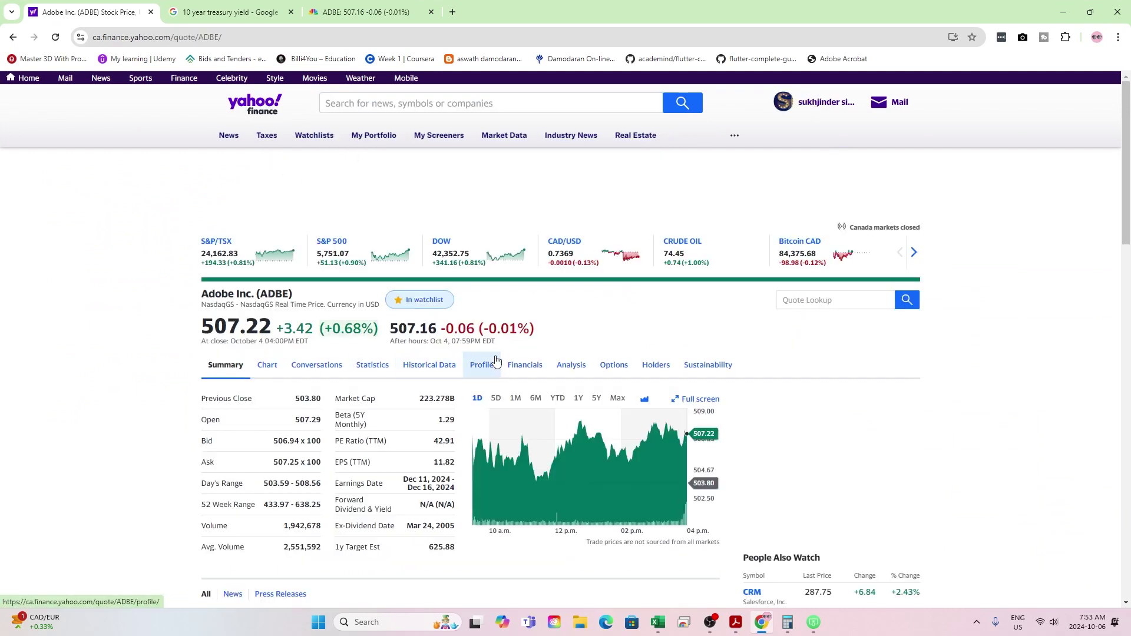
pyautogui.click(523, 365)
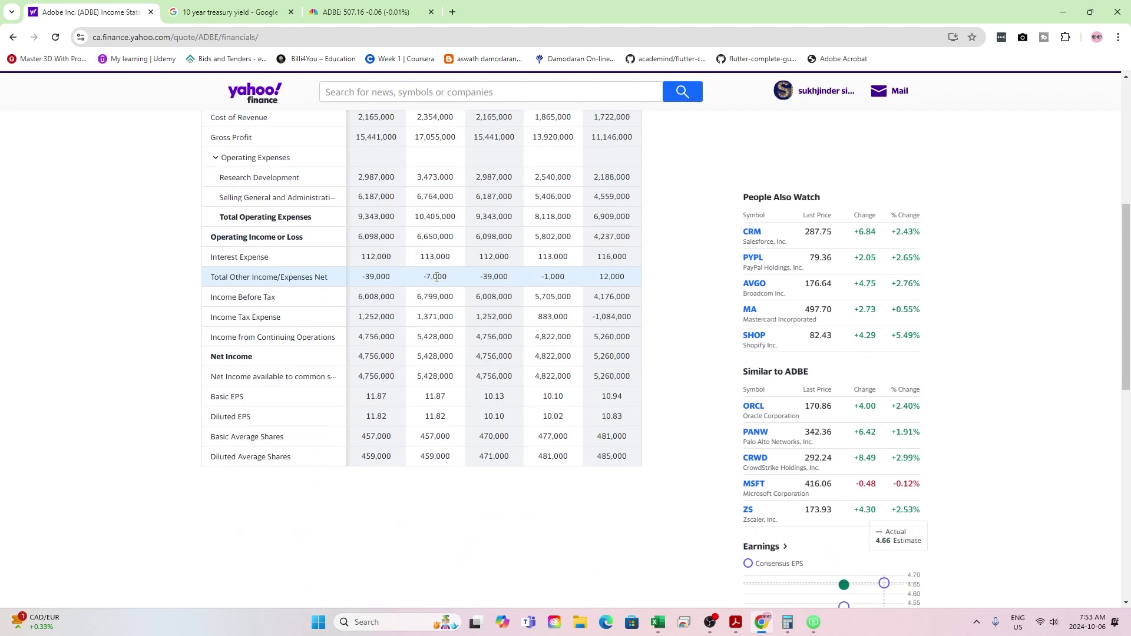
pyautogui.scroll(3, 437, 276)
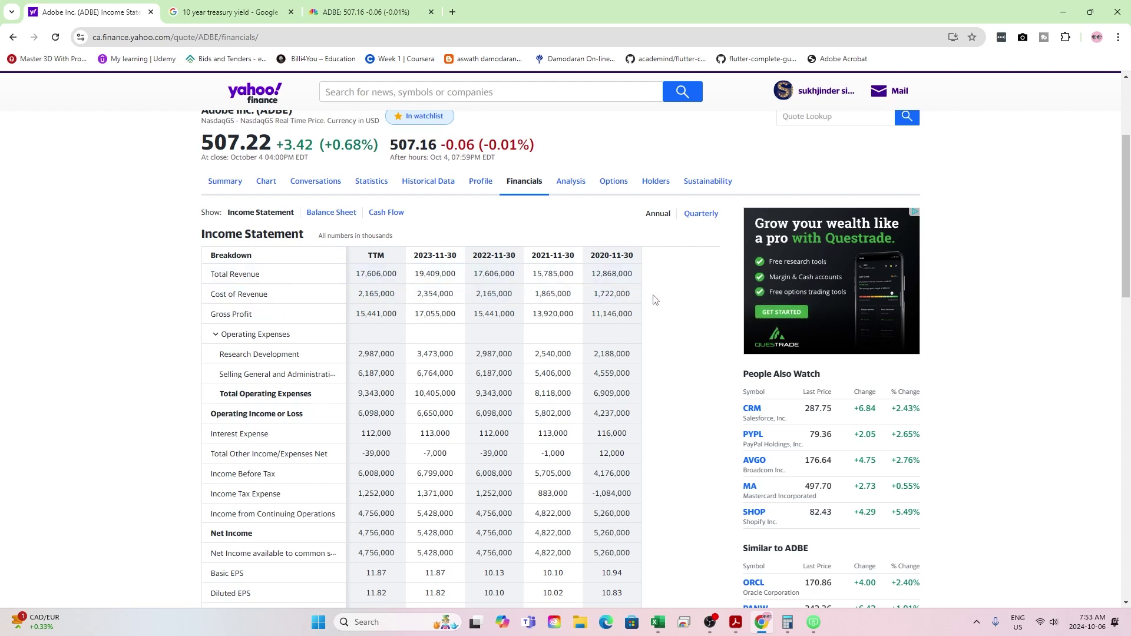
pyautogui.scroll(-2, 653, 300)
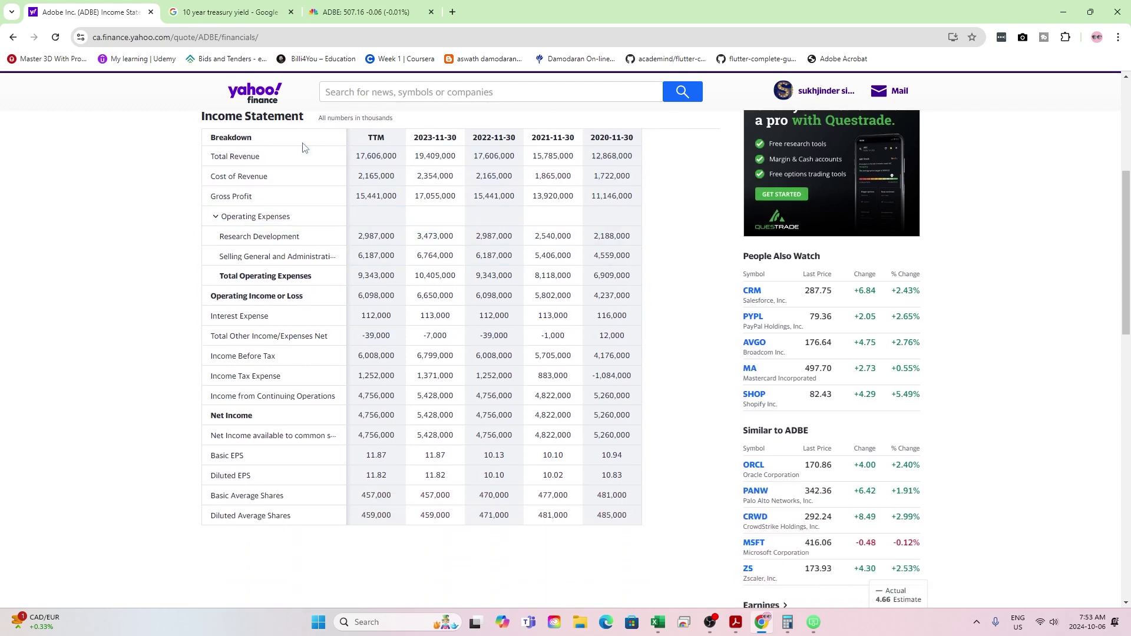
pyautogui.scroll(2, 308, 147)
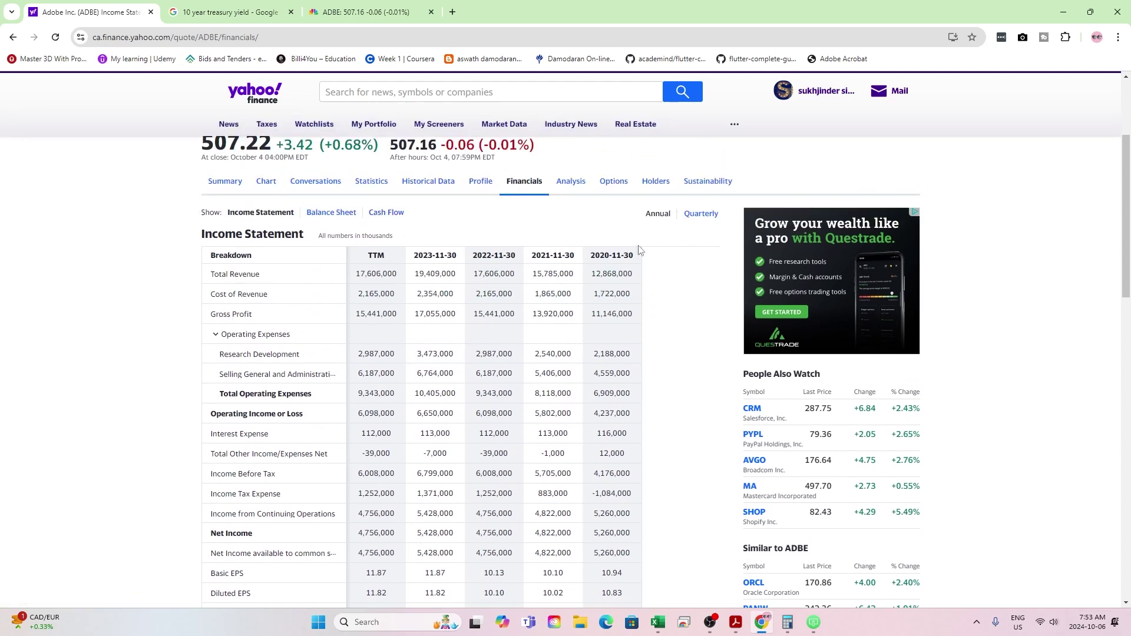
pyautogui.click(700, 213)
pyautogui.scroll(-4, 538, 309)
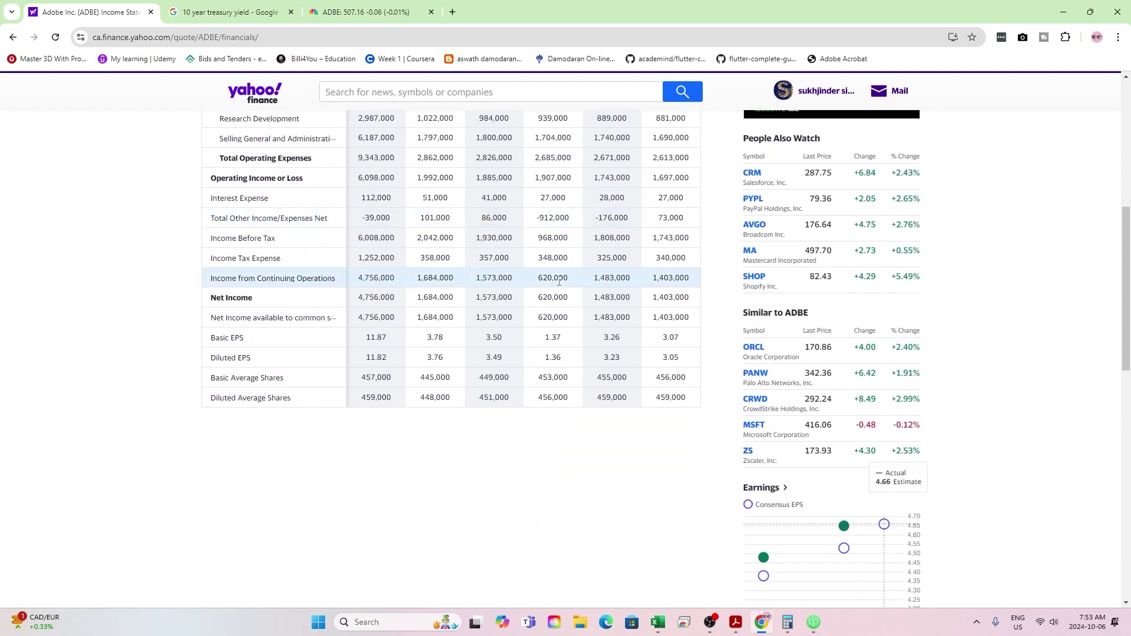
pyautogui.scroll(1, 467, 420)
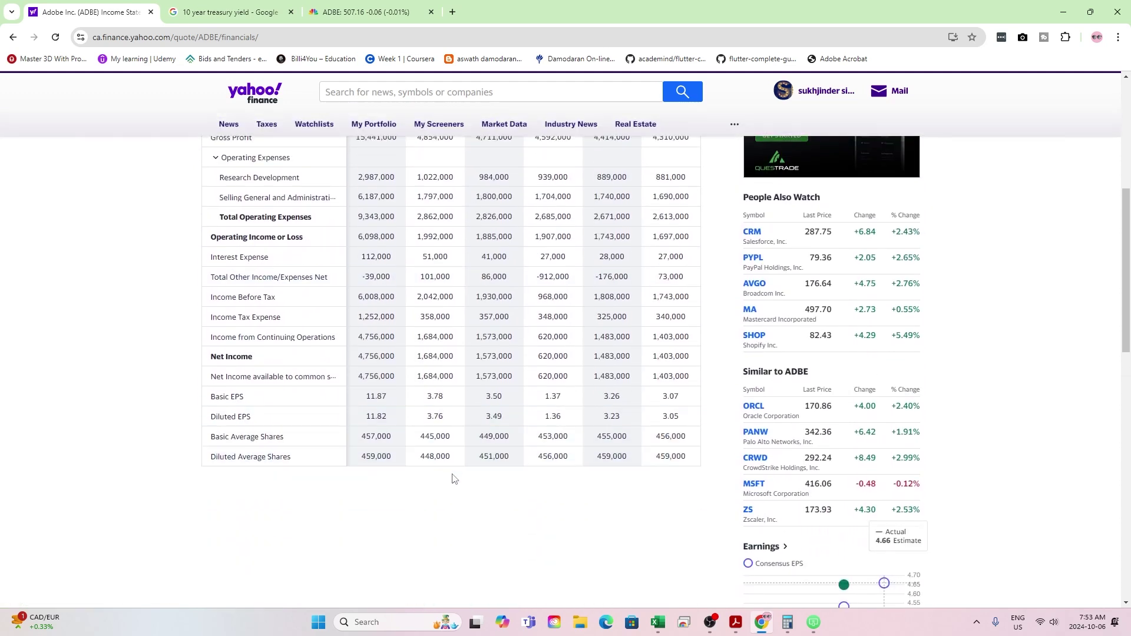
pyautogui.scroll(2, 463, 486)
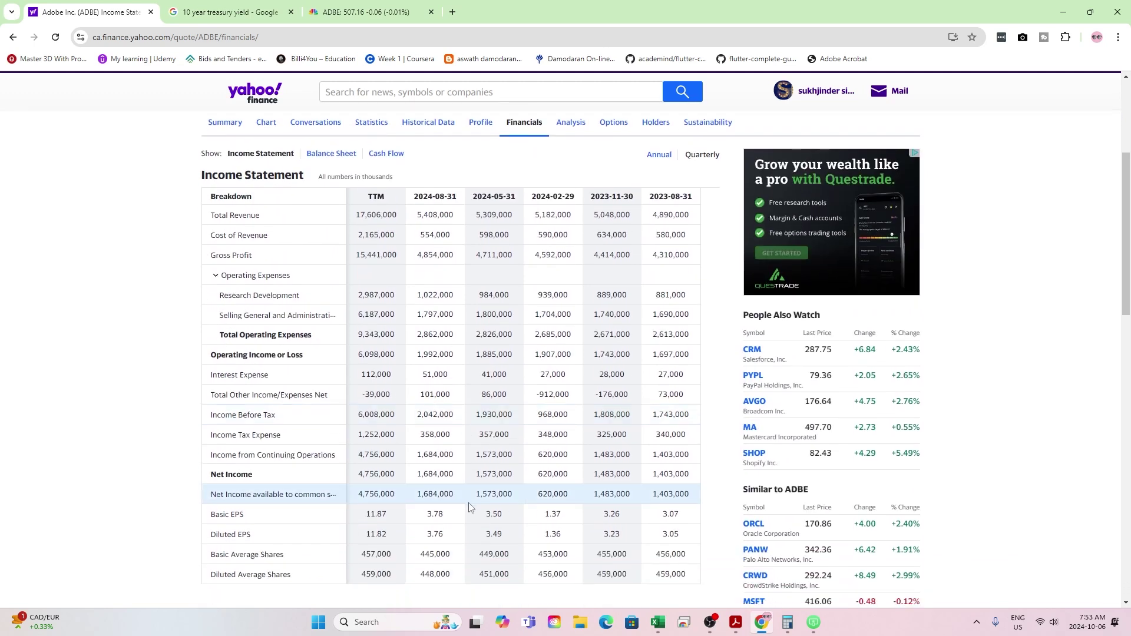
pyautogui.scroll(-1, 466, 495)
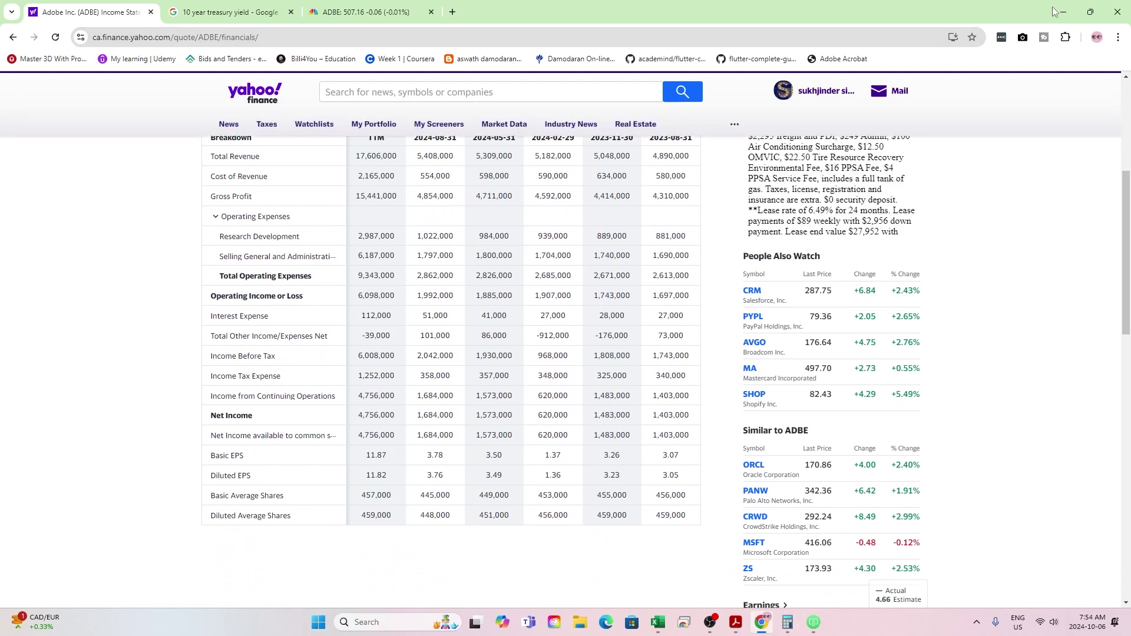
pyautogui.click(1070, 12)
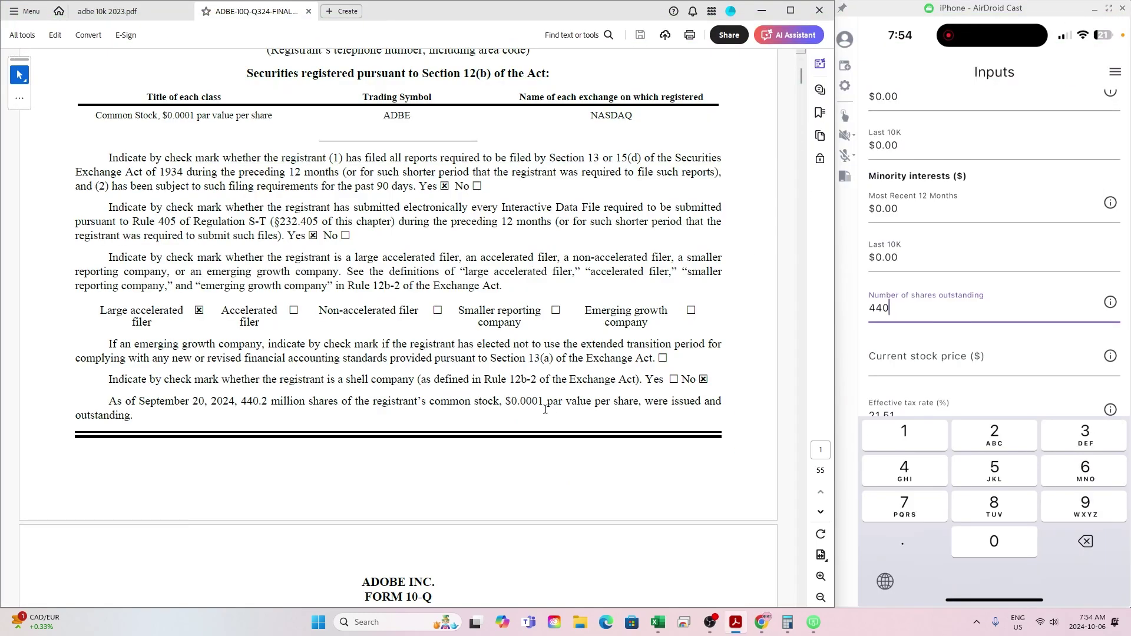
# Check the Adobe financials page, then enter 507 as the current stock price.
pyautogui.click(770, 629)
pyautogui.scroll(5, 264, 377)
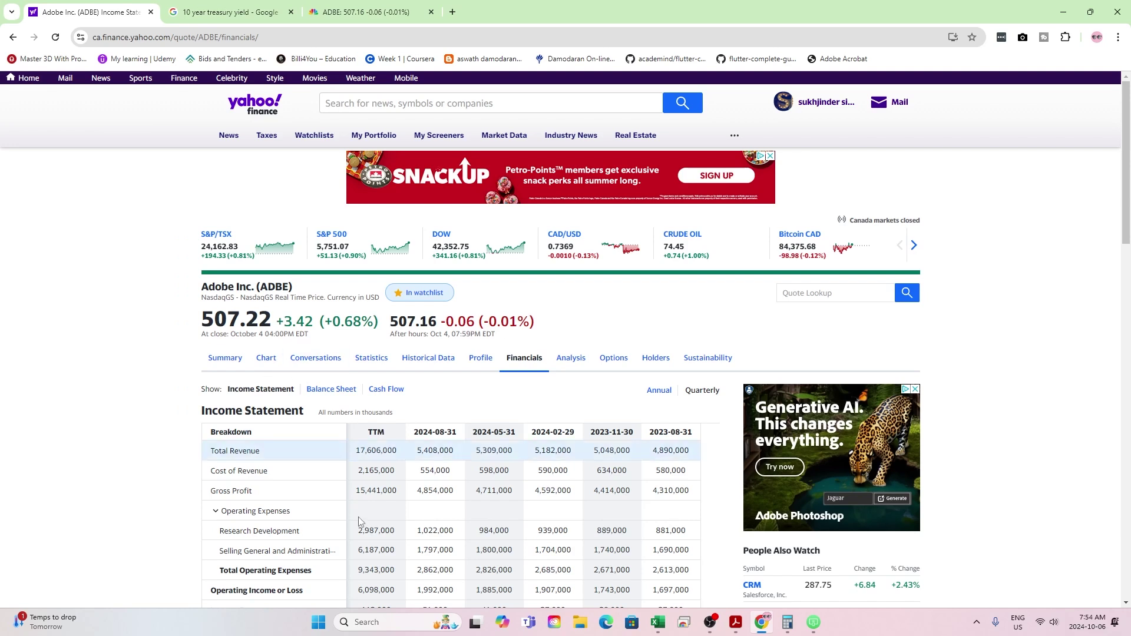
pyautogui.moveTo(761, 627)
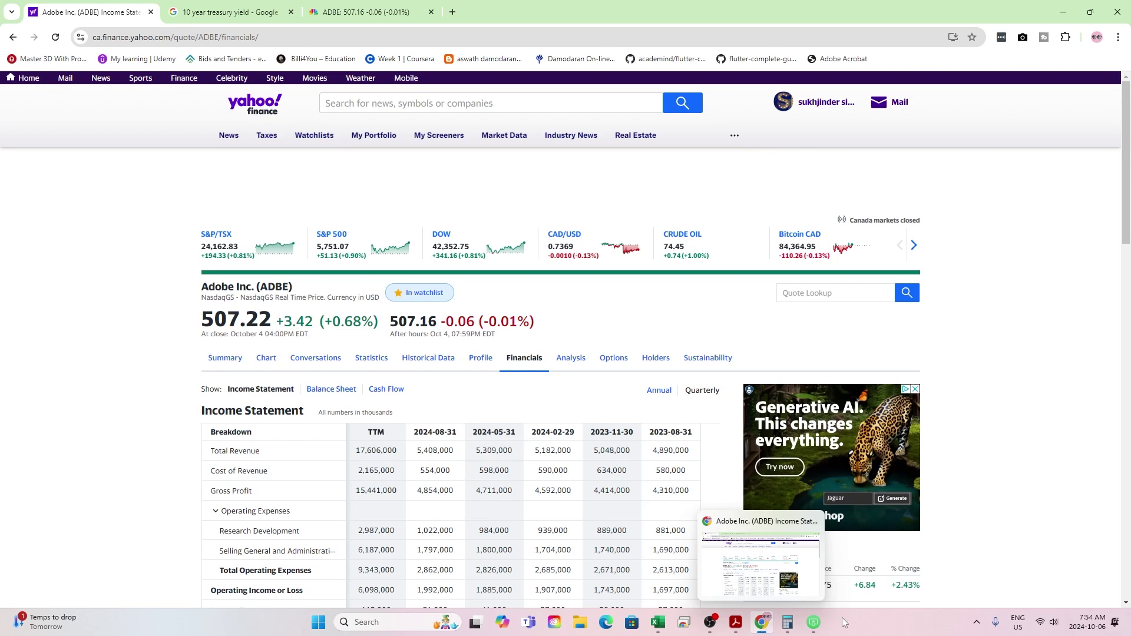
pyautogui.click(766, 629)
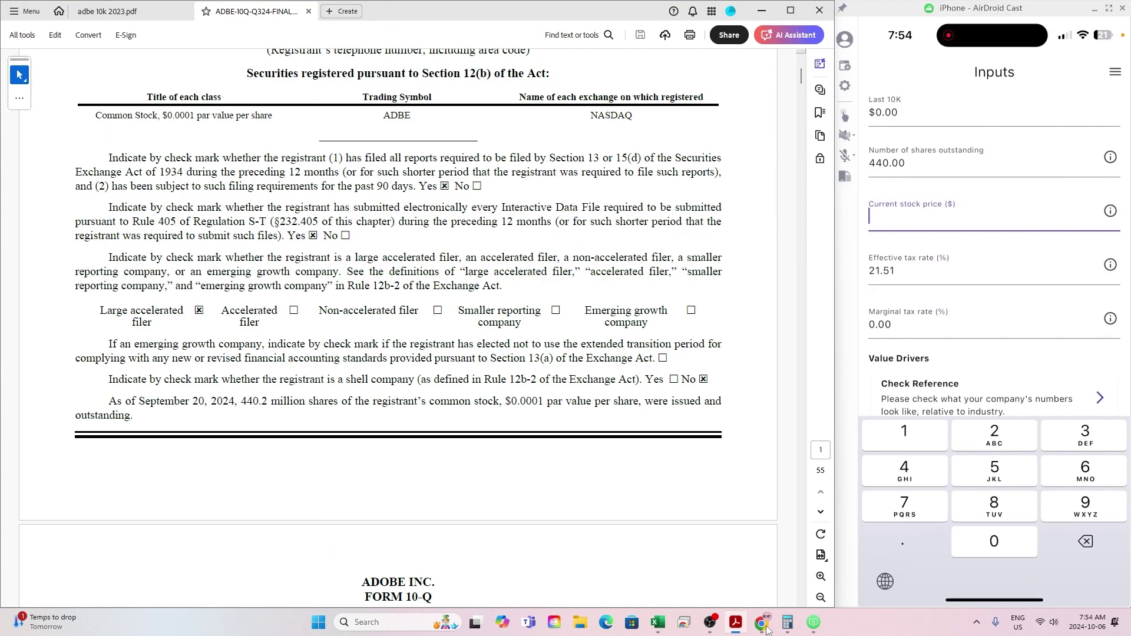
pyautogui.write('507')
pyautogui.write('25')
pyautogui.scroll(-5, 898, 376)
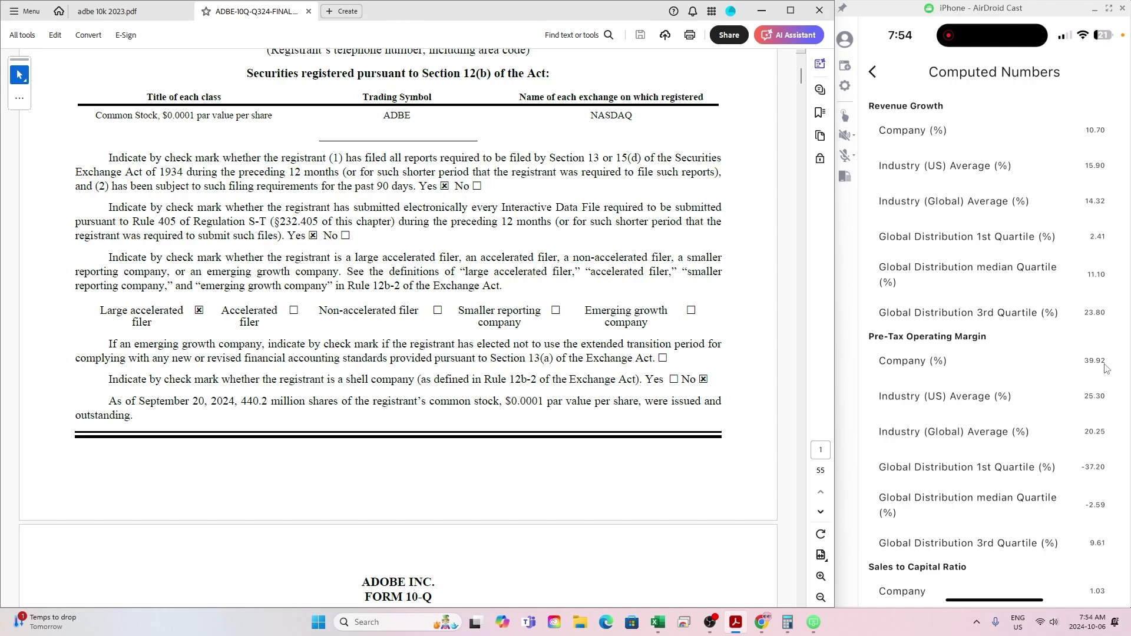
pyautogui.scroll(-3, 1105, 369)
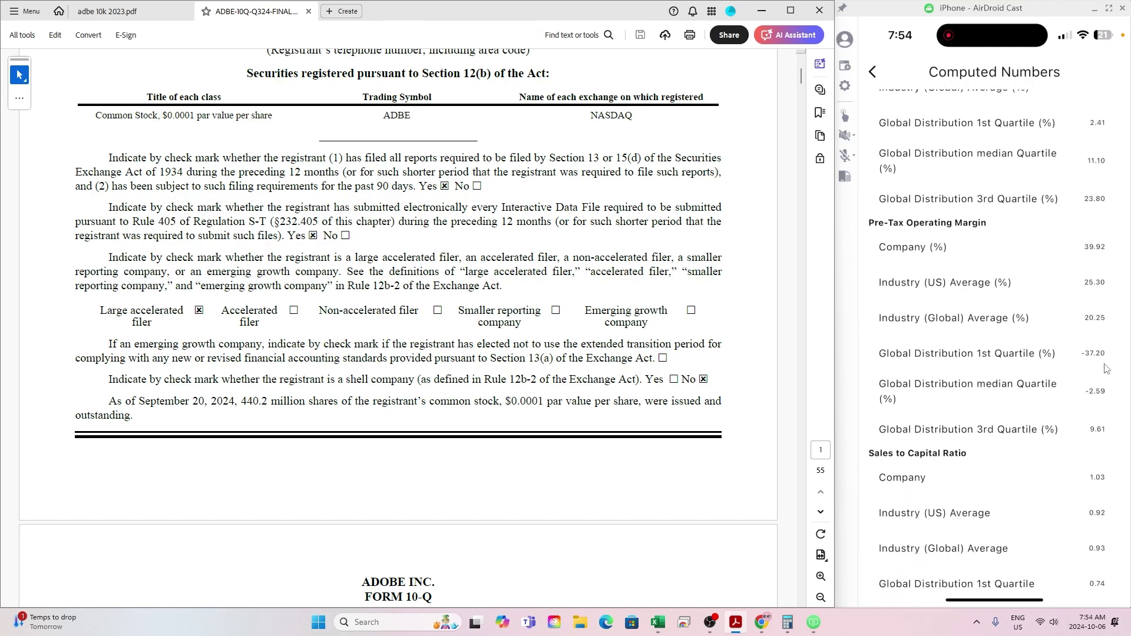
pyautogui.scroll(-3, 1105, 368)
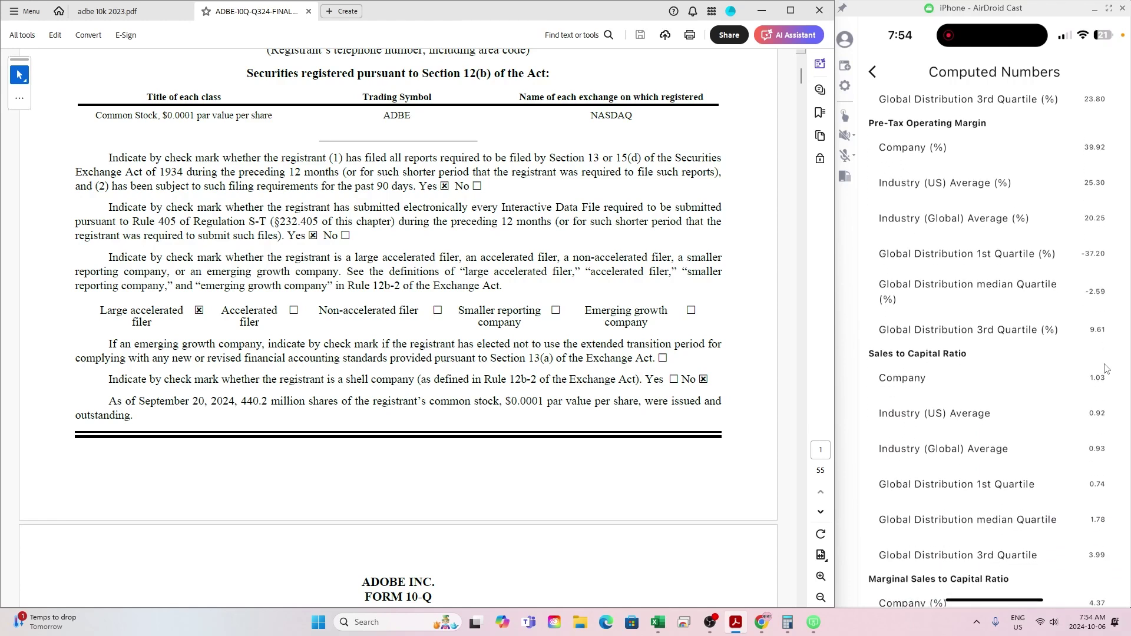
pyautogui.scroll(-3, 1105, 368)
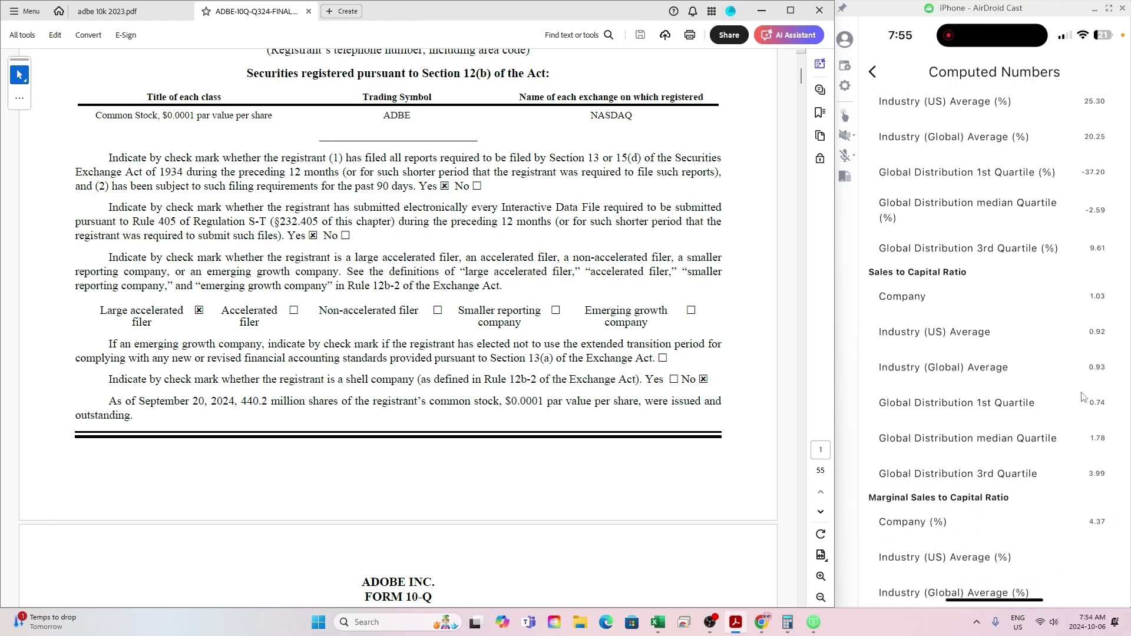
pyautogui.scroll(-5, 1079, 405)
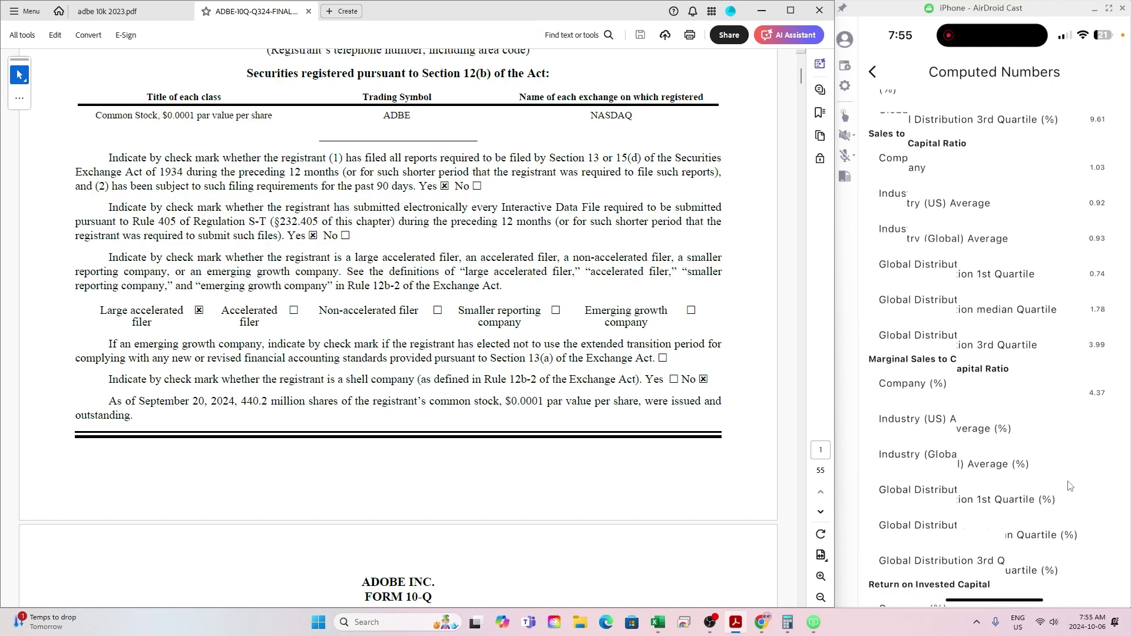
pyautogui.scroll(-5, 1070, 486)
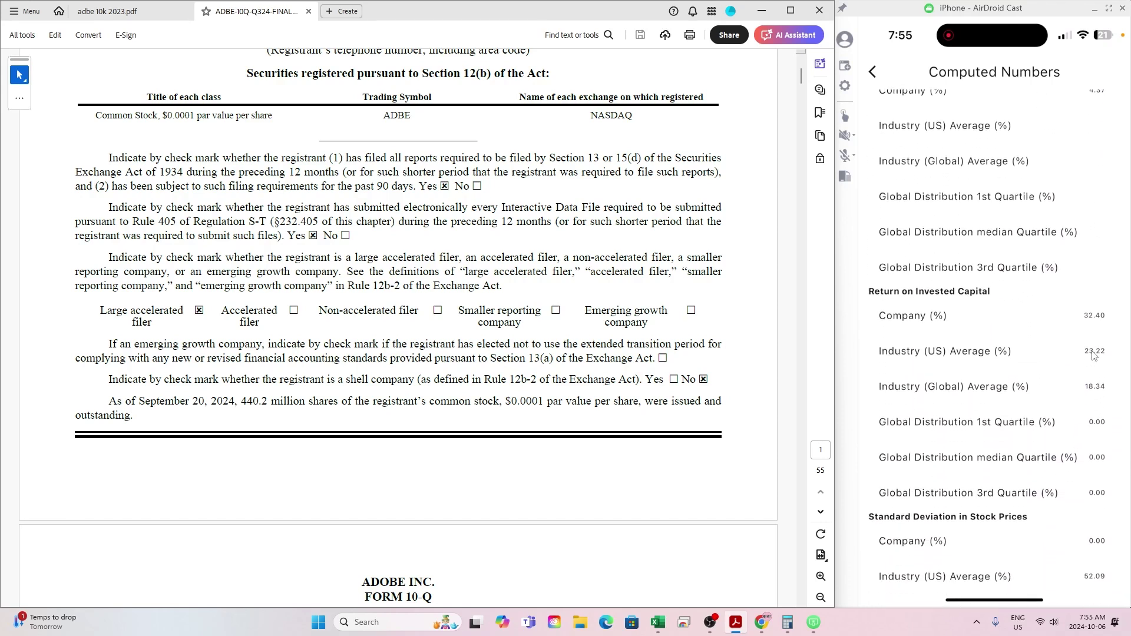
pyautogui.scroll(-3, 1092, 351)
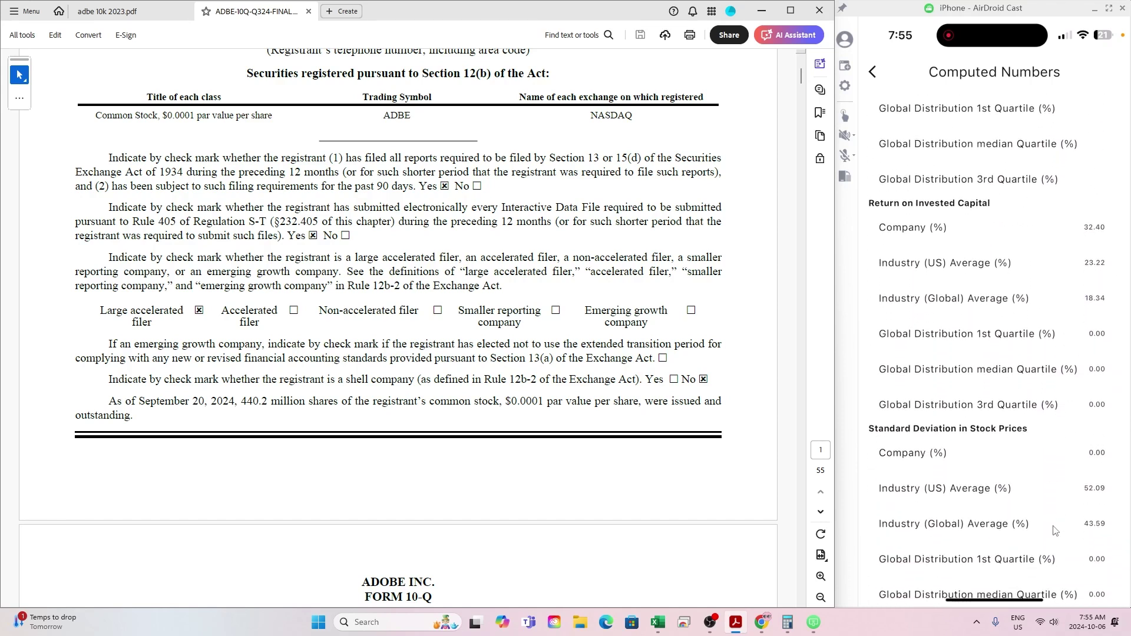
pyautogui.scroll(-4, 1054, 530)
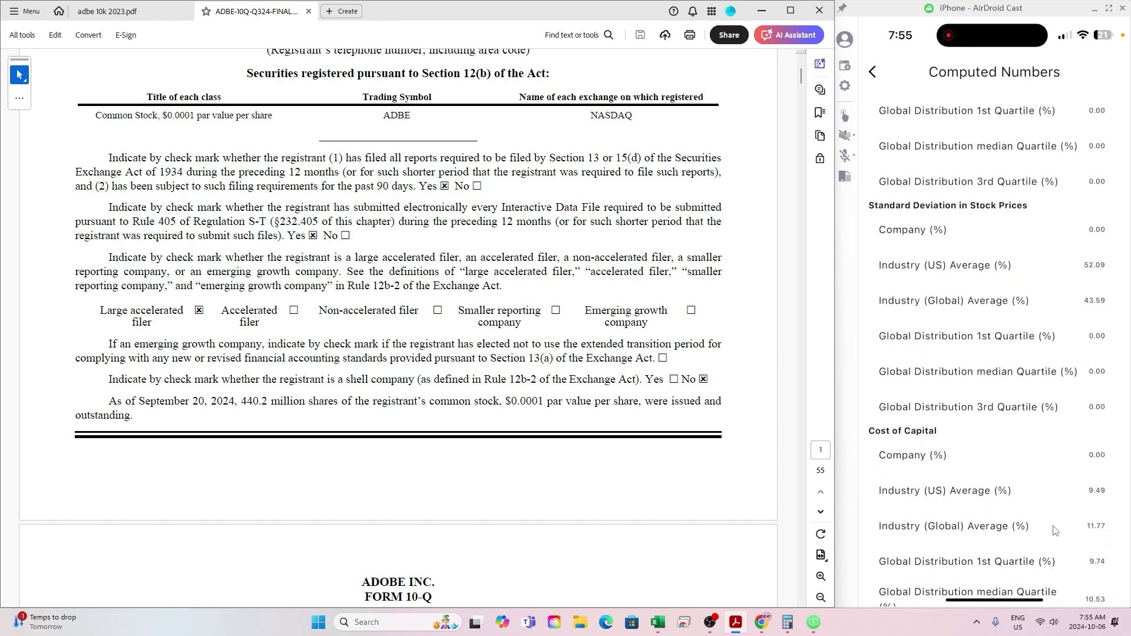
pyautogui.scroll(-2, 1053, 530)
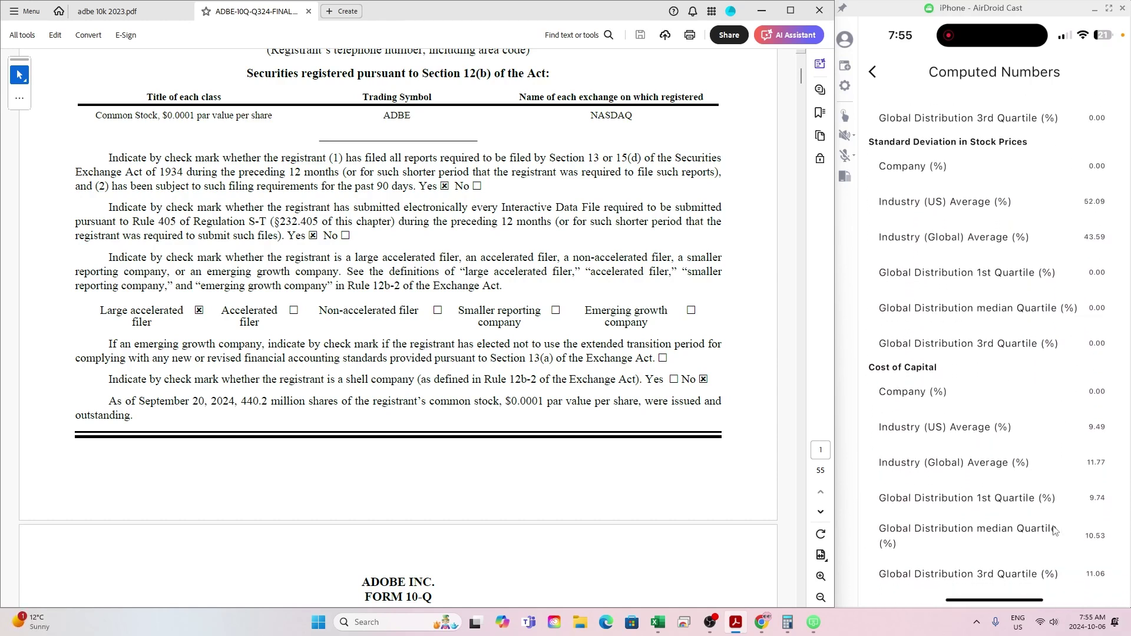
pyautogui.scroll(1, 1054, 530)
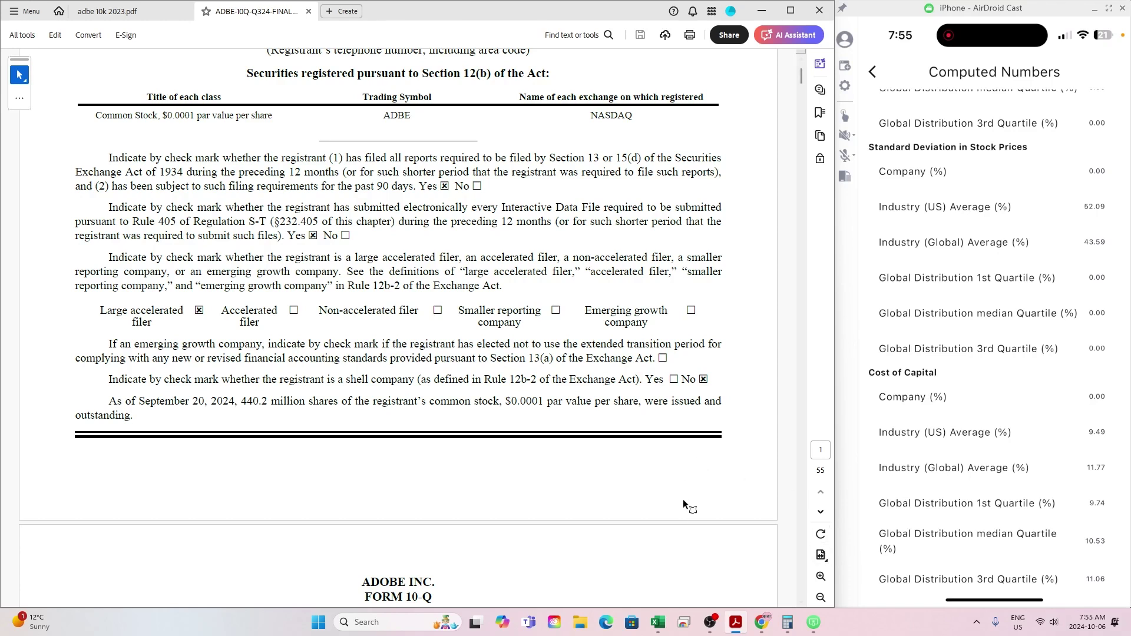
# Read Adobe's 2023 operating margin of 34.26% from the workbook's chart, then close Excel.
pyautogui.click(658, 622)
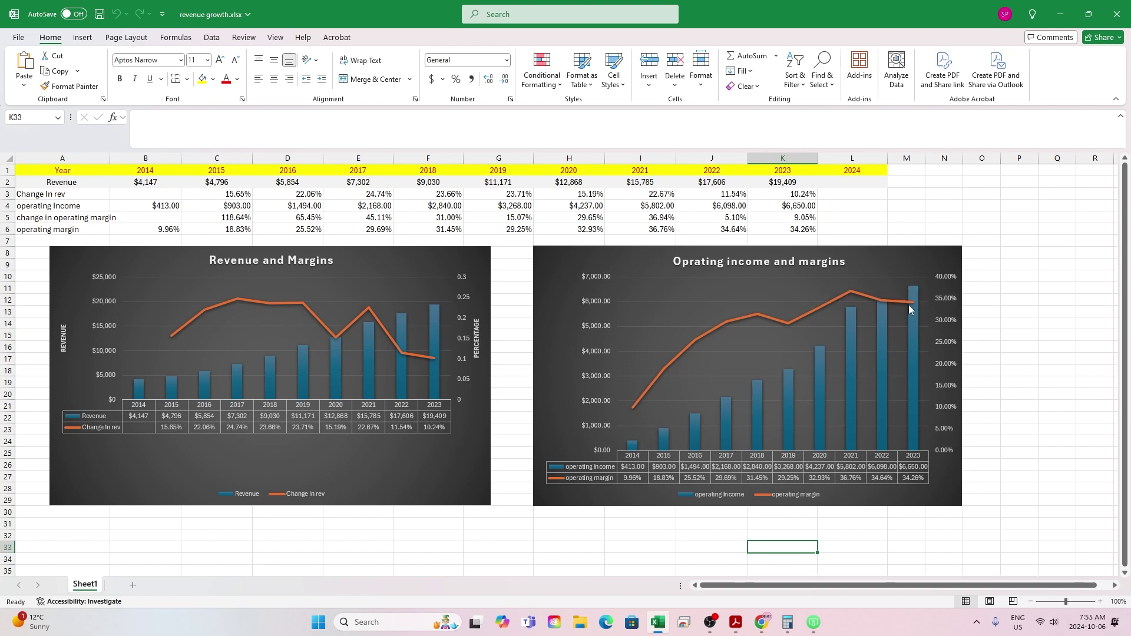
pyautogui.moveTo(914, 304)
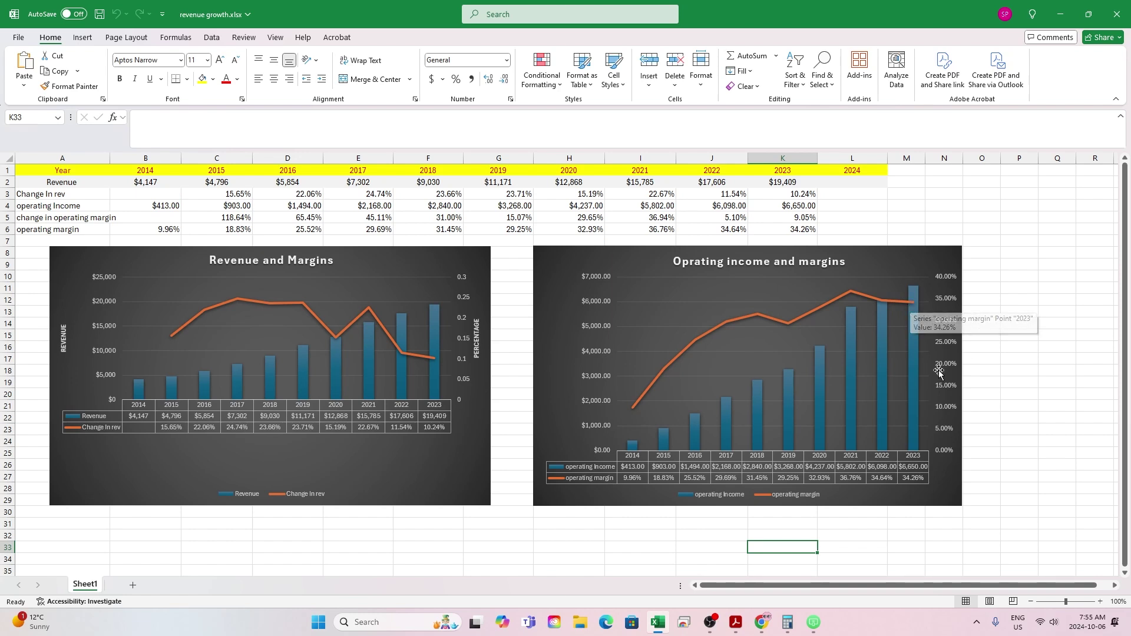
pyautogui.click(1060, 16)
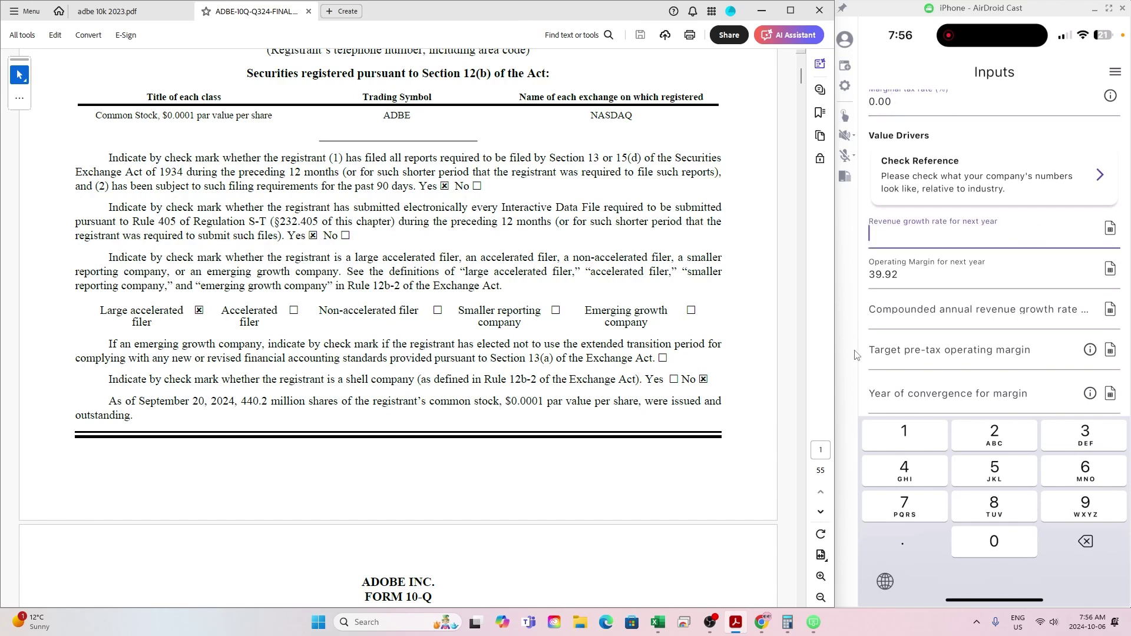
# Compare against the industry reference numbers, then return to the browser.
pyautogui.click(975, 174)
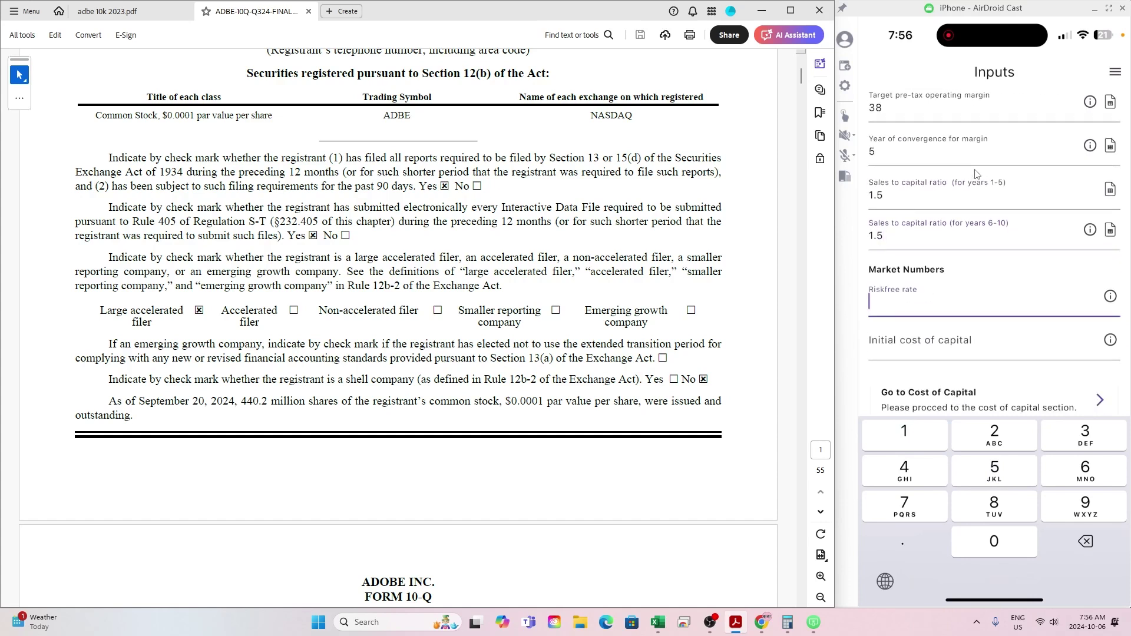
pyautogui.click(762, 625)
# Open CNBC's 10-year Treasury quote and select the 3.969% yield.
pyautogui.click(270, 18)
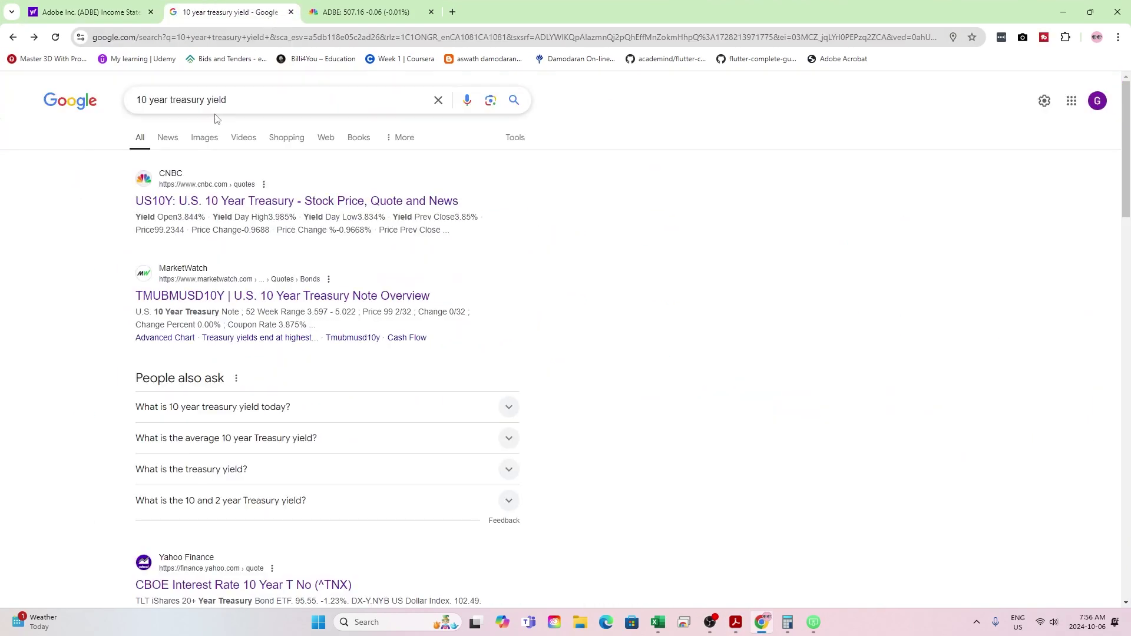
pyautogui.click(272, 203)
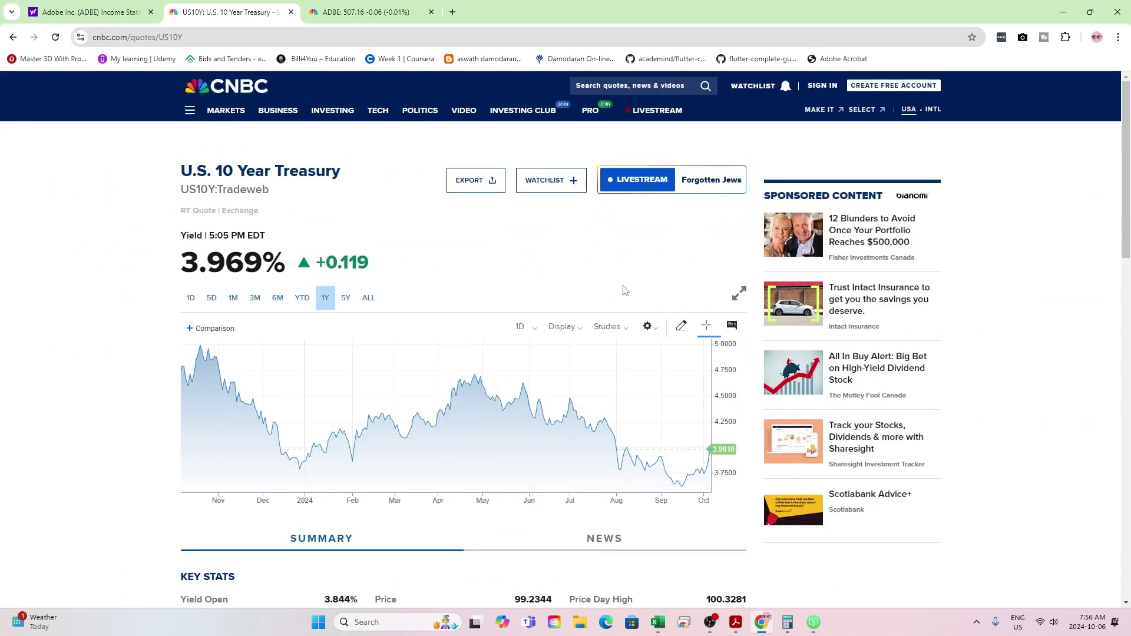
pyautogui.moveTo(186, 260); pyautogui.dragTo(287, 265)
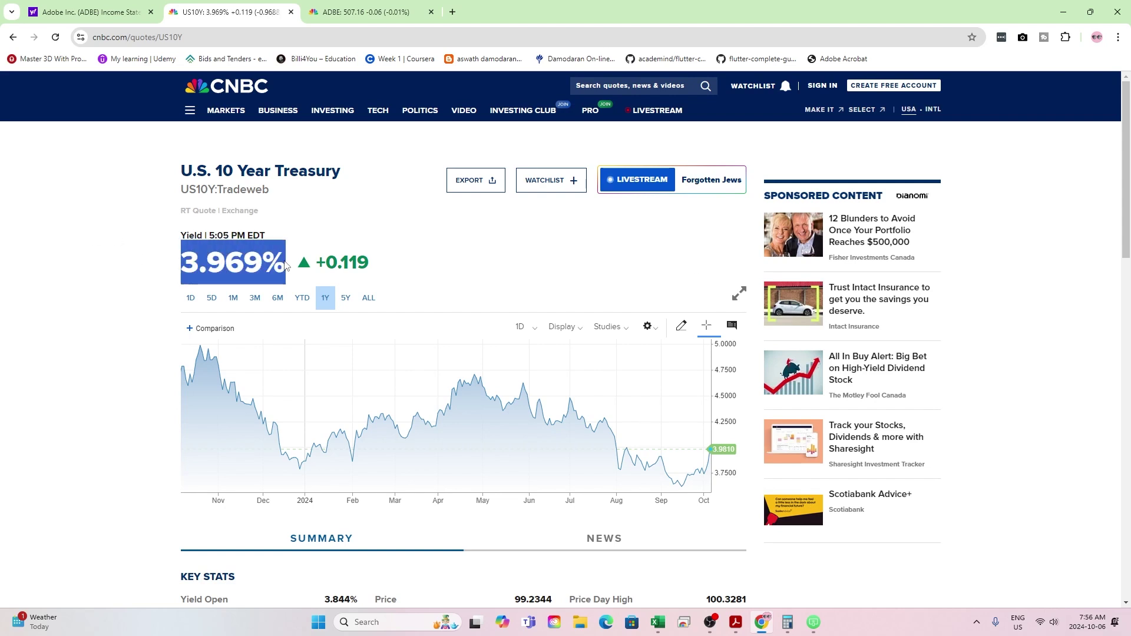
# Enter 3.97 as the risk-free rate in the phone app.
pyautogui.click(1063, 12)
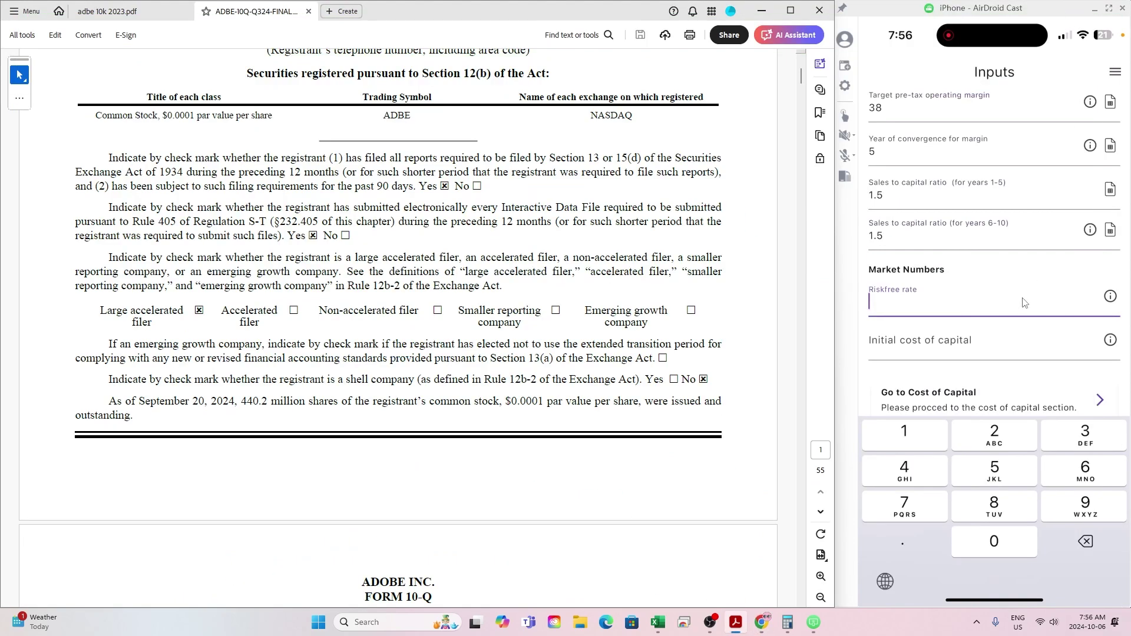
pyautogui.write('3.97')
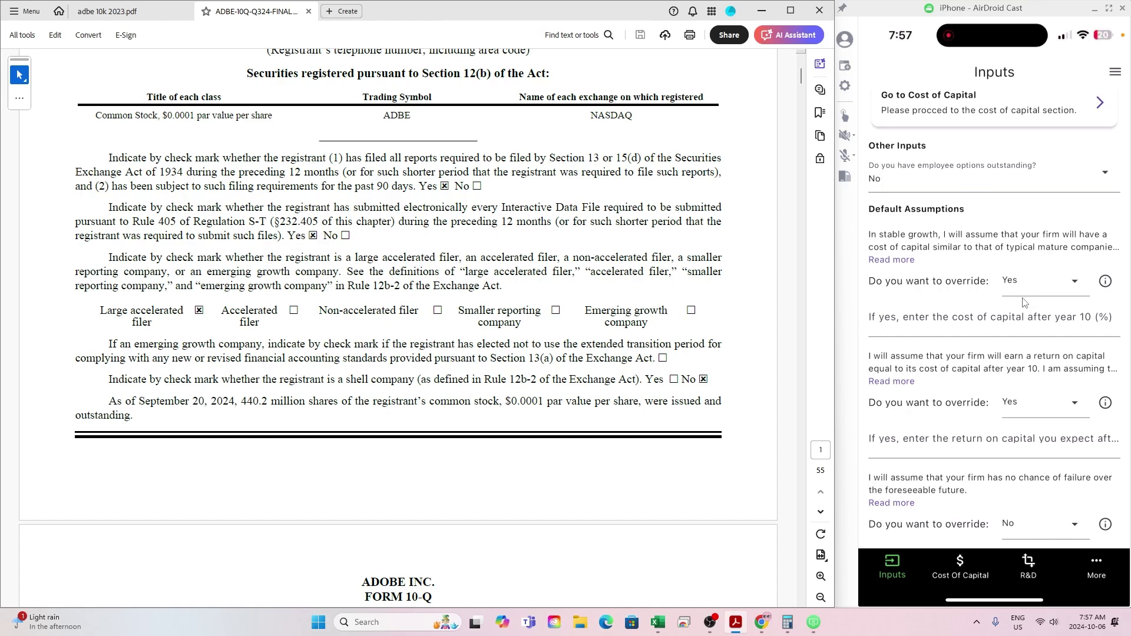
# Set cost of capital after year 10 to 8.5 and return on capital to 20.
pyautogui.click(1023, 303)
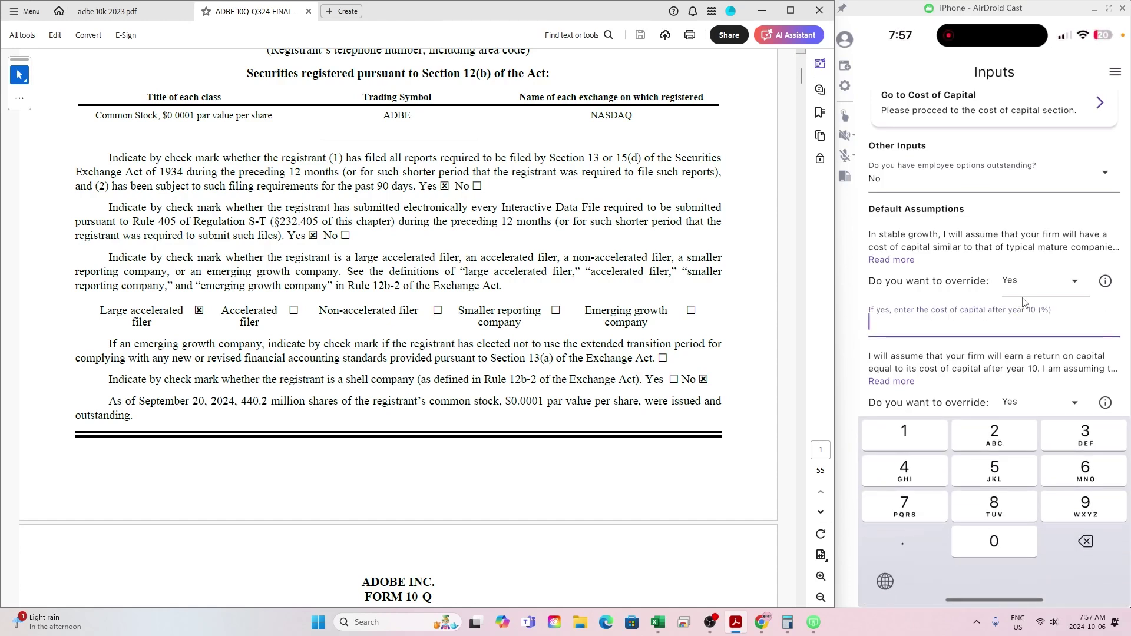
pyautogui.write('8.5')
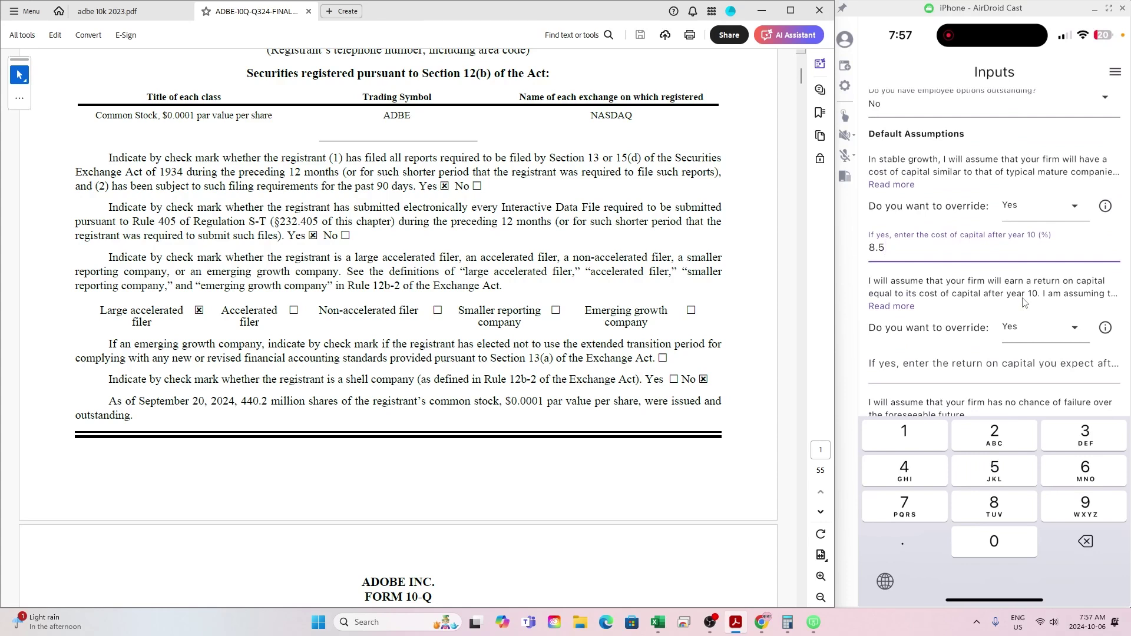
pyautogui.press('Tab')
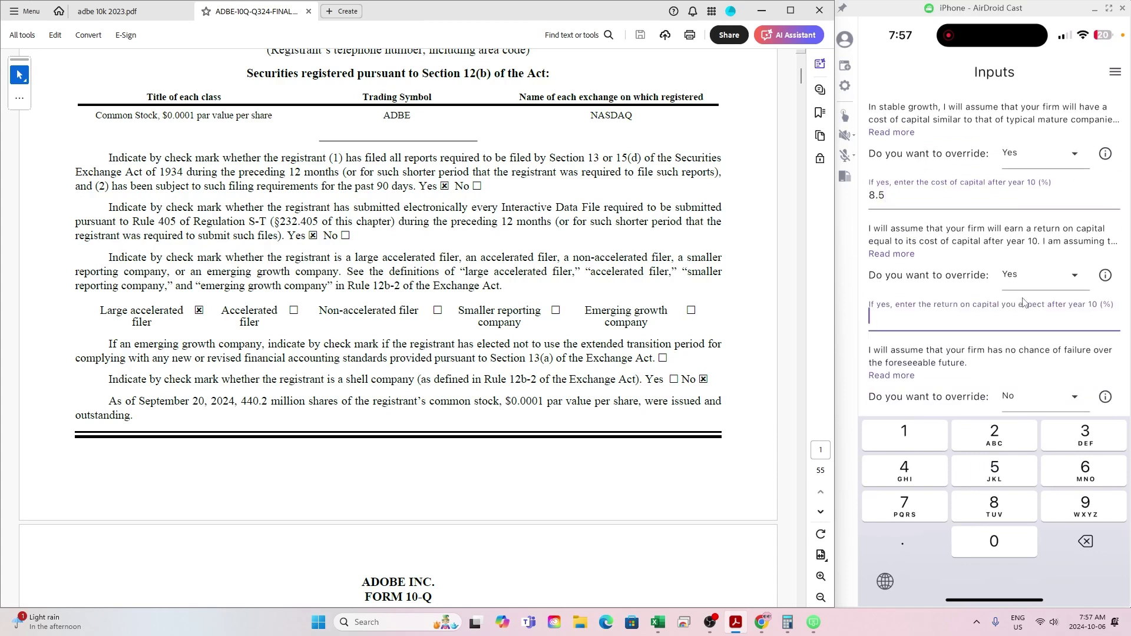
pyautogui.write('20')
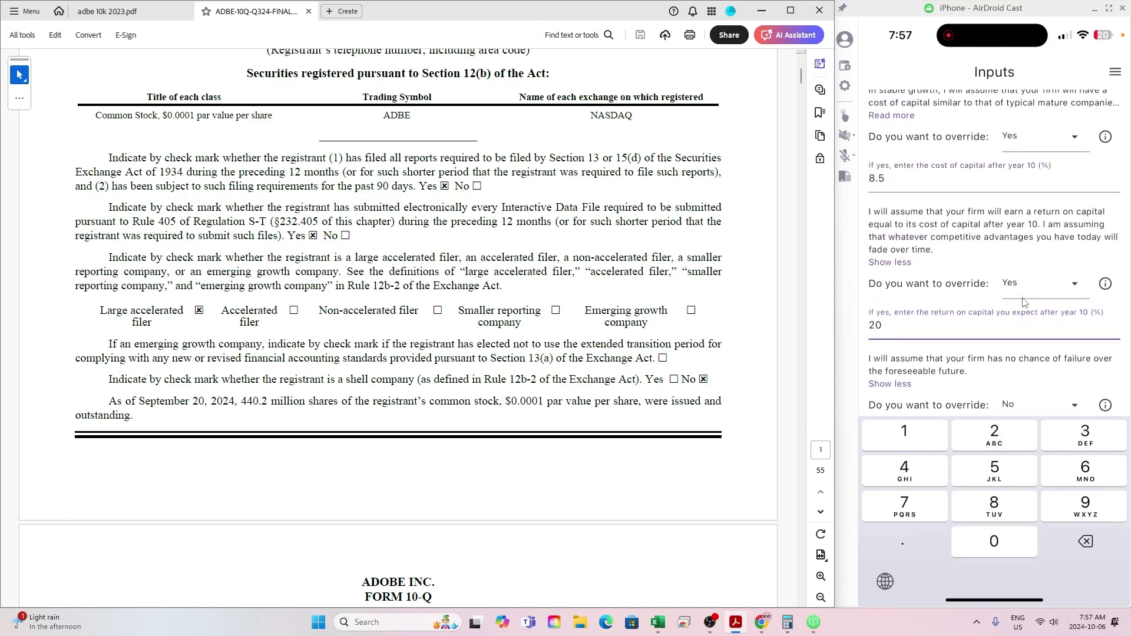
pyautogui.scroll(-3, 1024, 302)
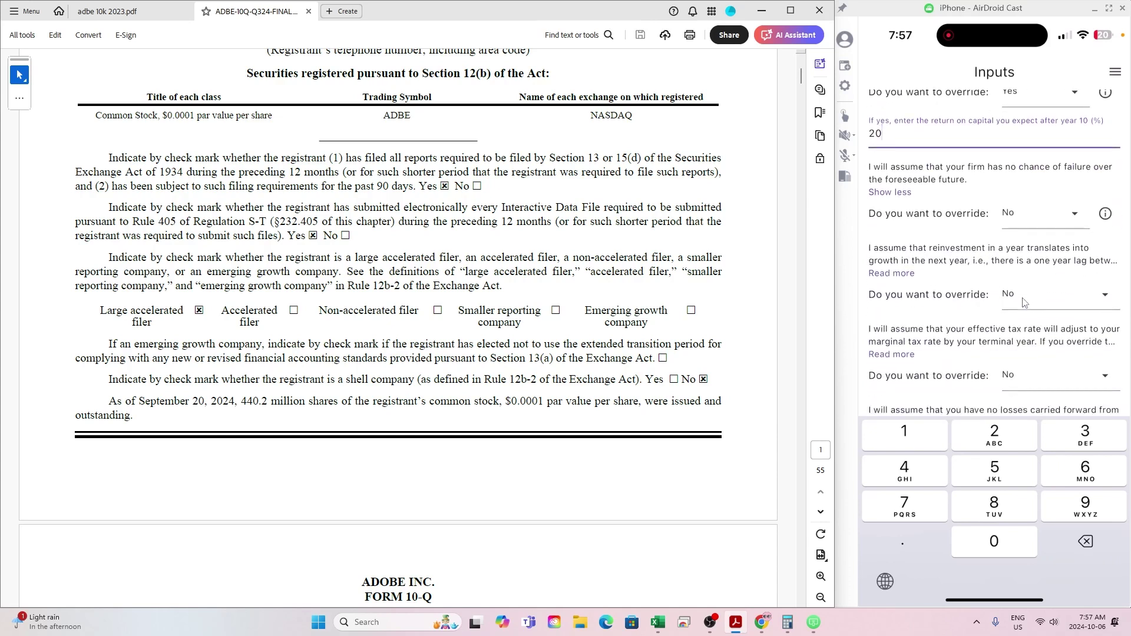
pyautogui.scroll(-1, 1025, 302)
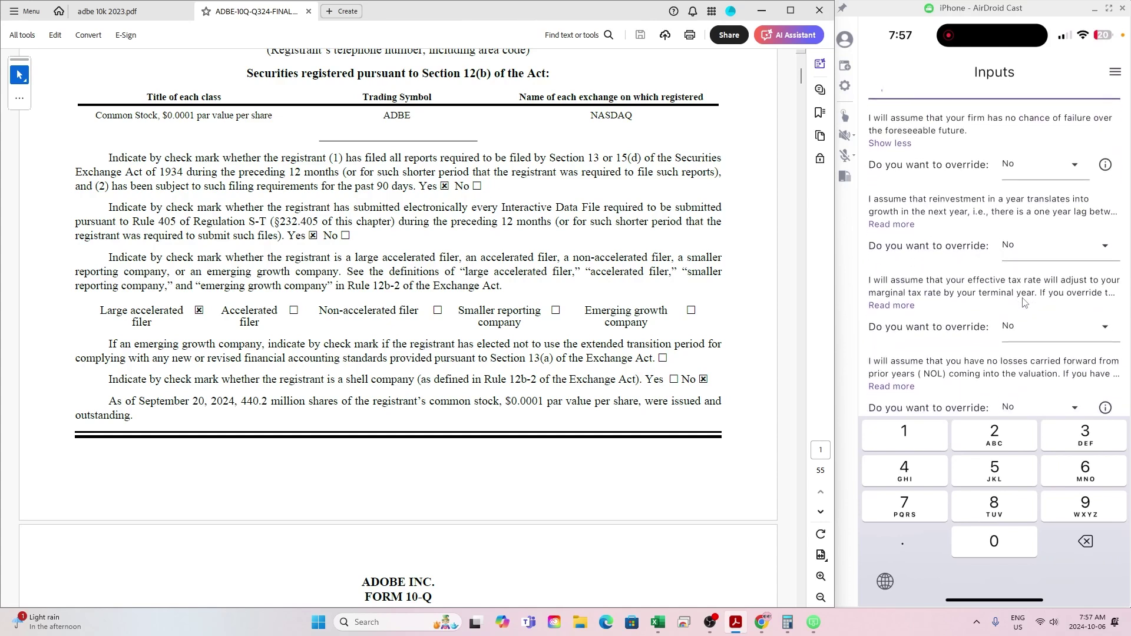
pyautogui.scroll(-1, 1025, 303)
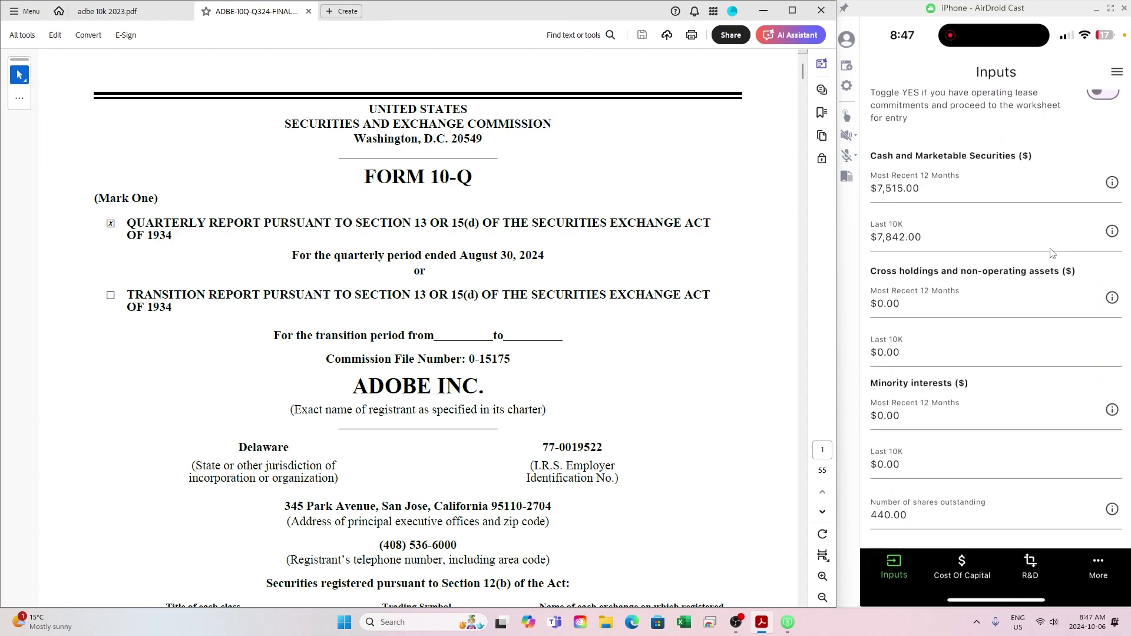
# Scroll to the bottom of the DCF inputs to reach Calculate Value.
pyautogui.scroll(-5, 1051, 253)
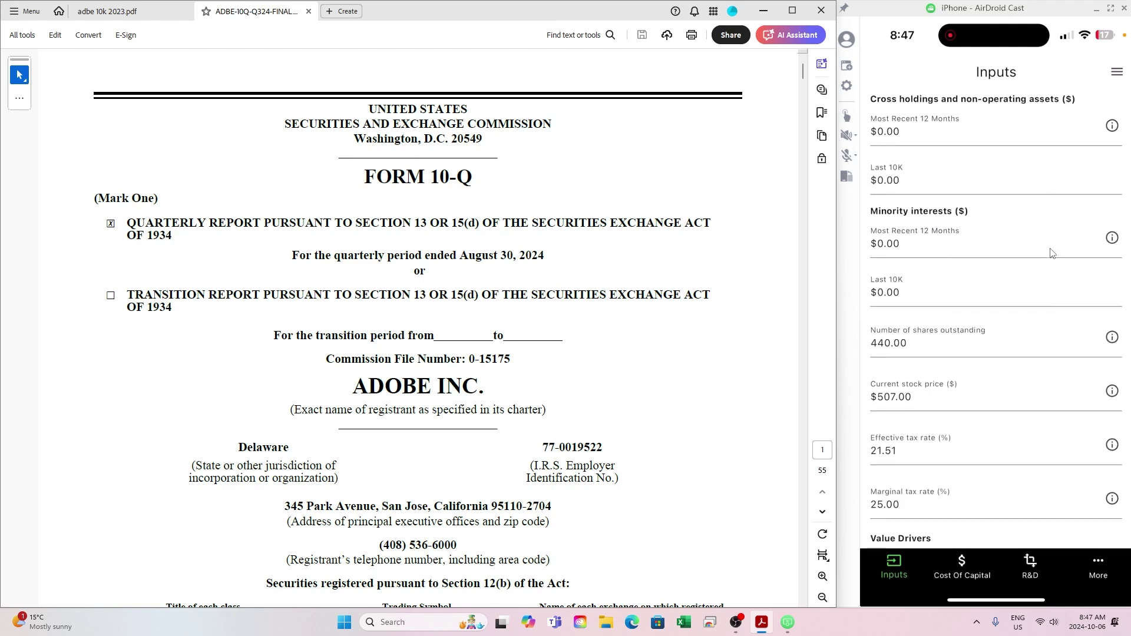
pyautogui.scroll(-5, 1051, 253)
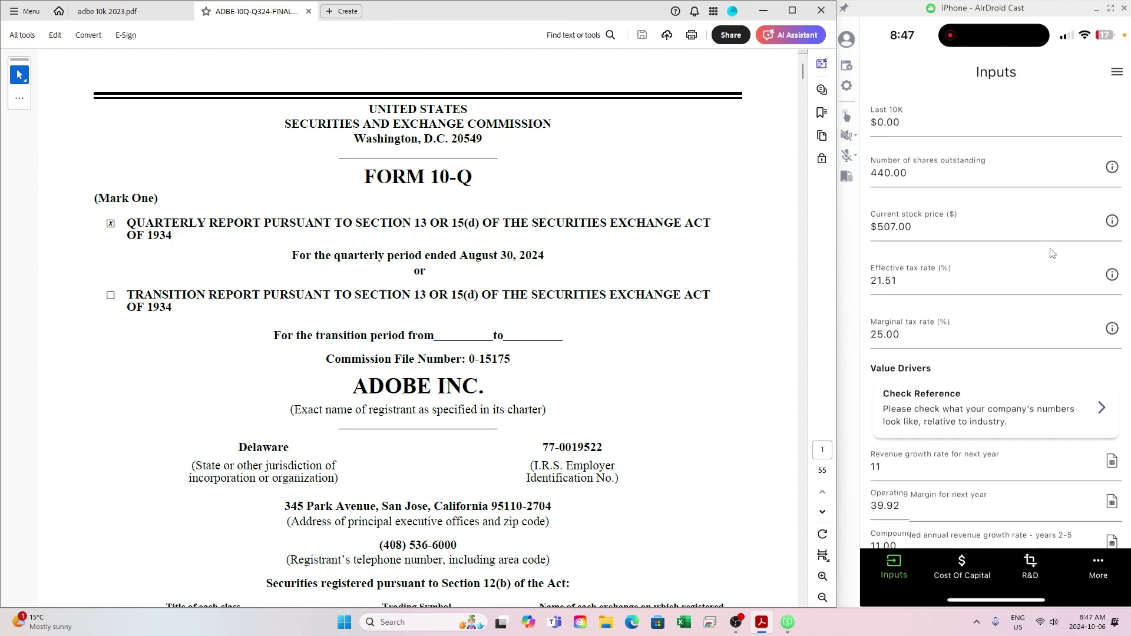
pyautogui.scroll(-1, 1051, 254)
pyautogui.scroll(-6, 1051, 253)
pyautogui.scroll(-10, 1051, 253)
pyautogui.scroll(-6, 1051, 253)
pyautogui.scroll(-9, 1052, 253)
pyautogui.scroll(-4, 1051, 253)
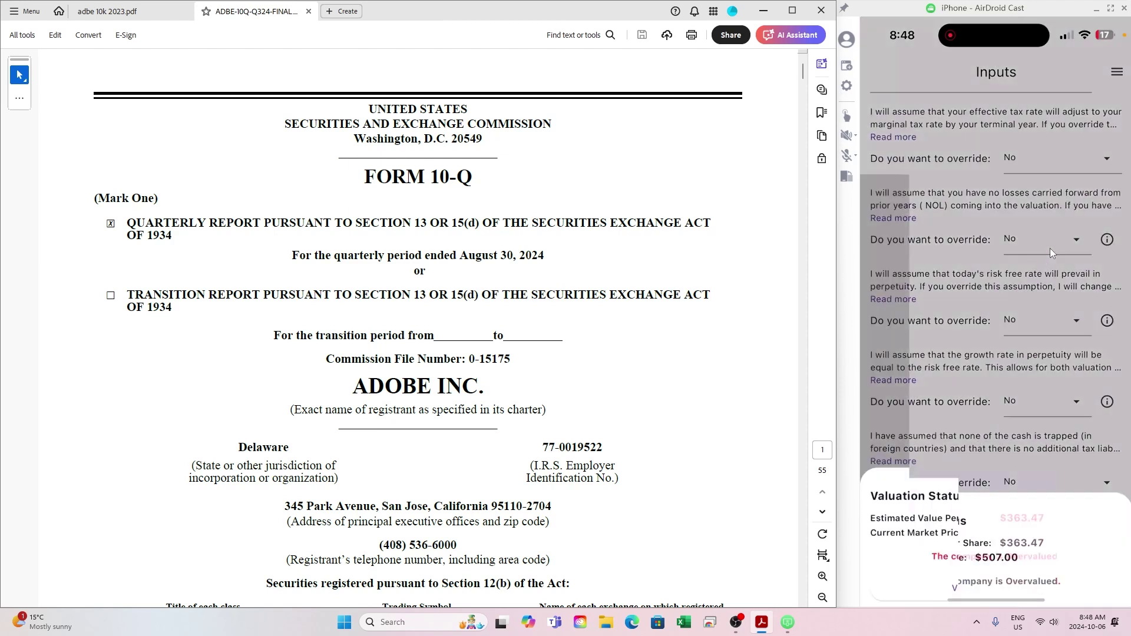